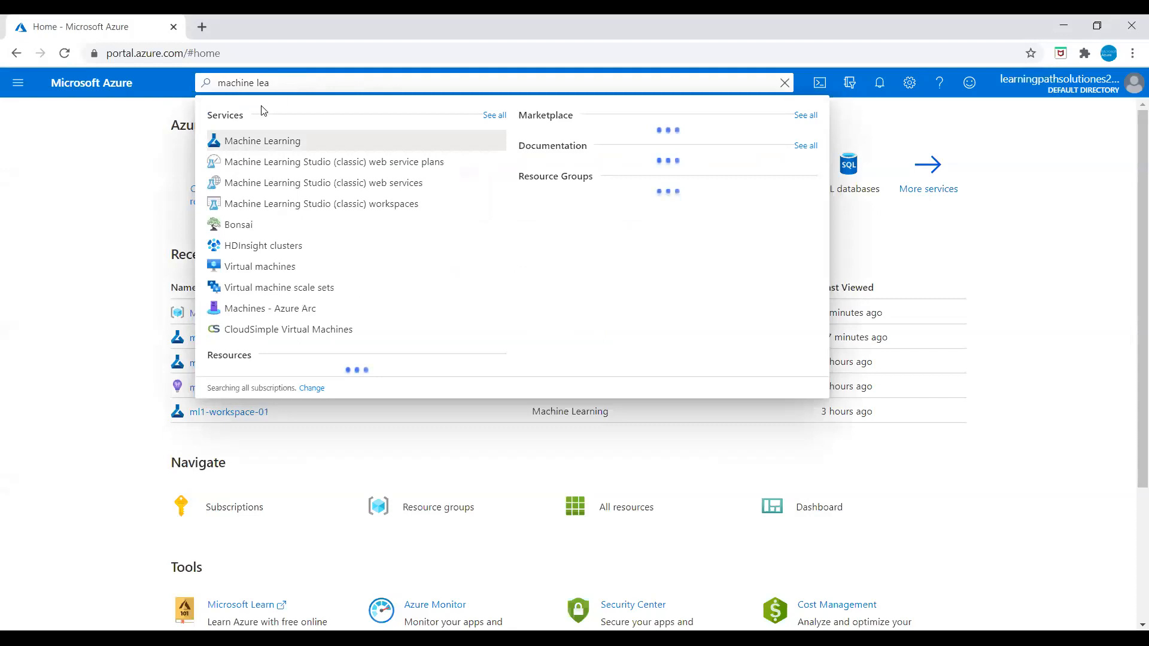
Step: Start creating a Machine Learning workspace and give it a new resource group named ML-RG
click(255, 143)
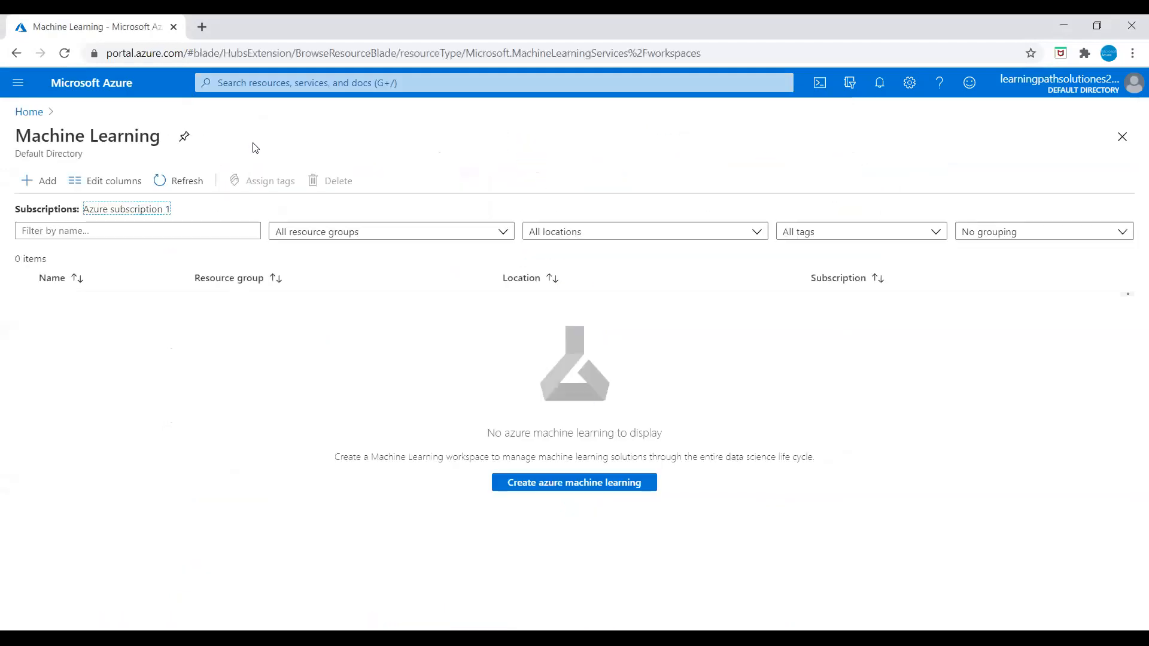
click(50, 187)
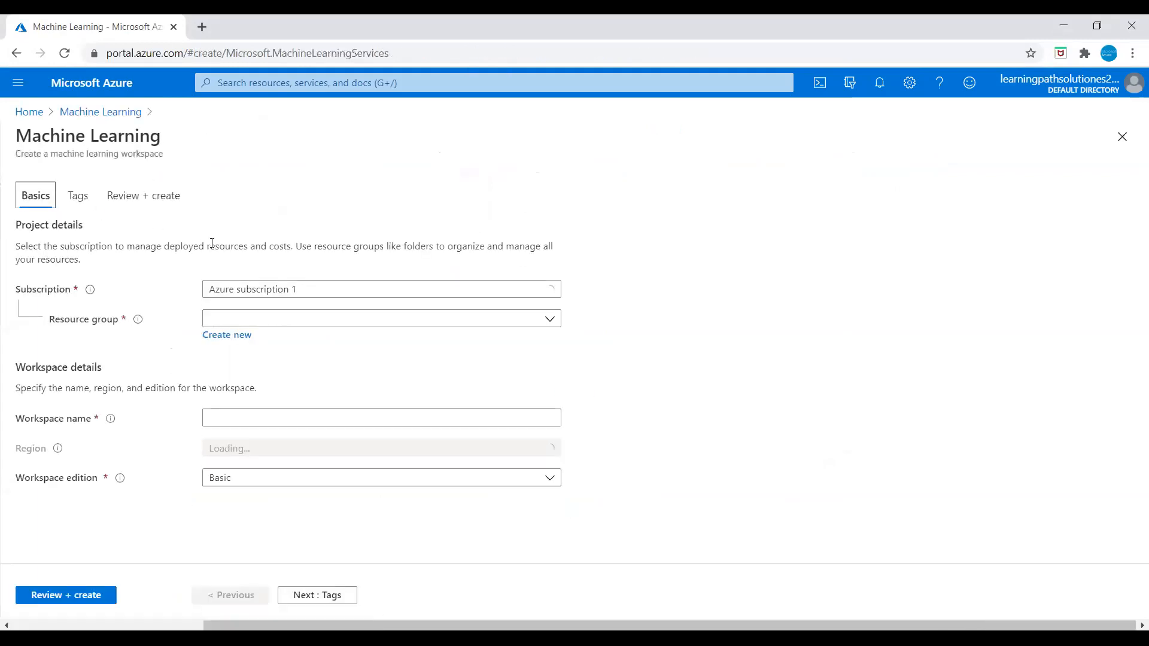
click(232, 335)
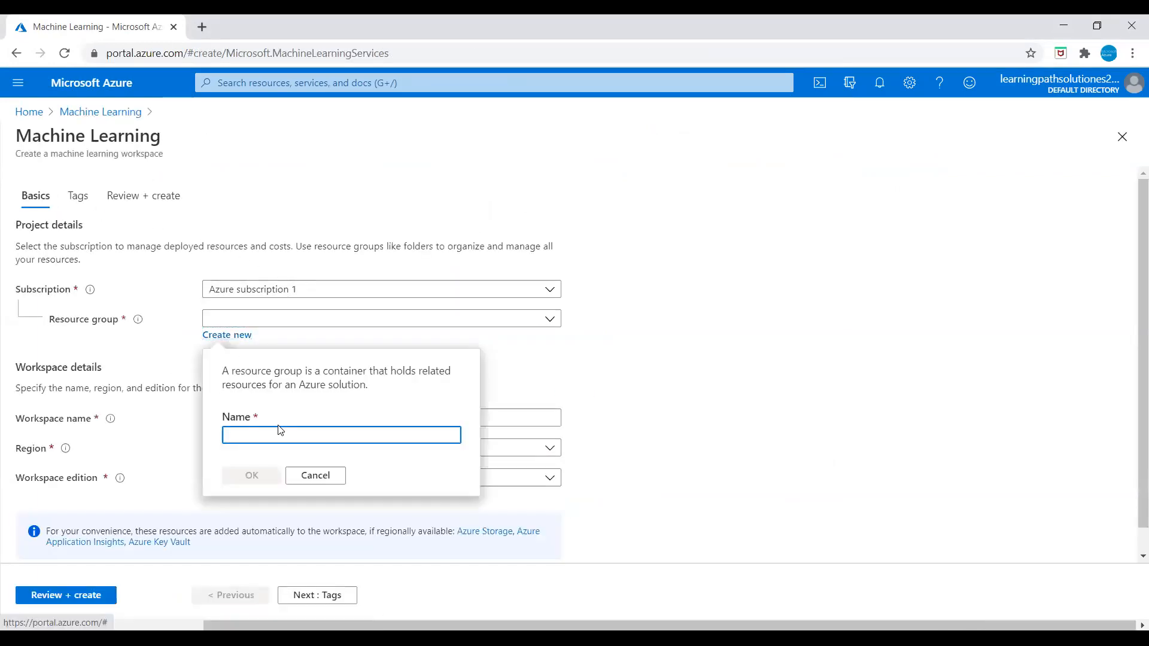
text(ML-)
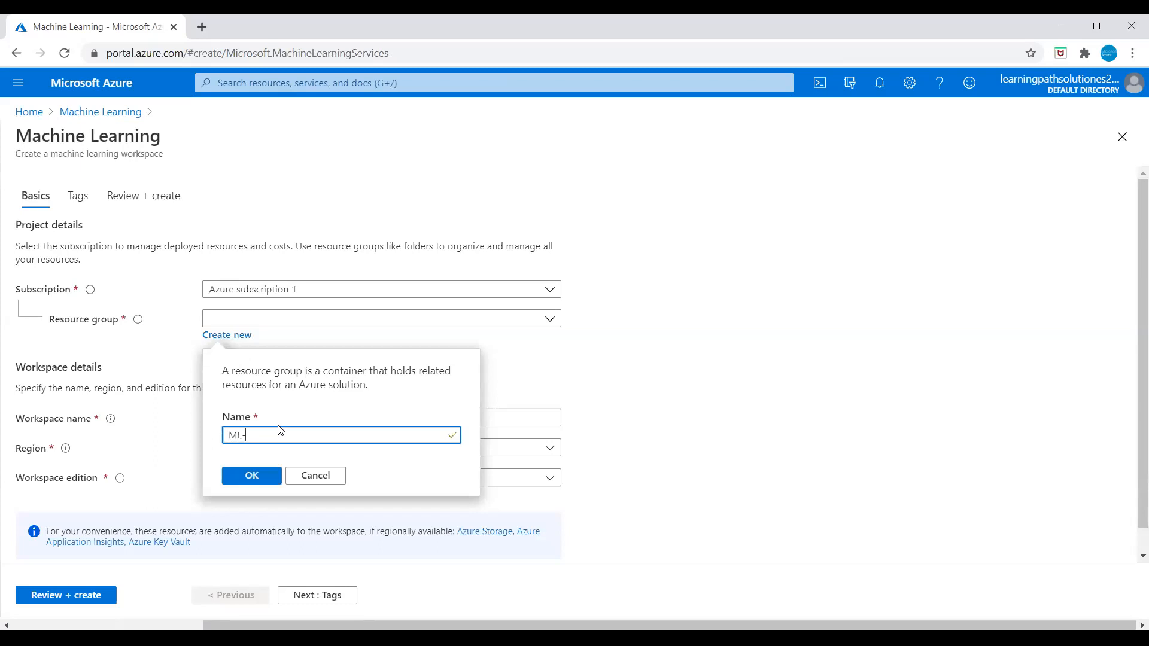
text(RG)
click(249, 478)
Step: Create the workspace as ml-workspace-01 in the East US region with the Basic edition
click(241, 417)
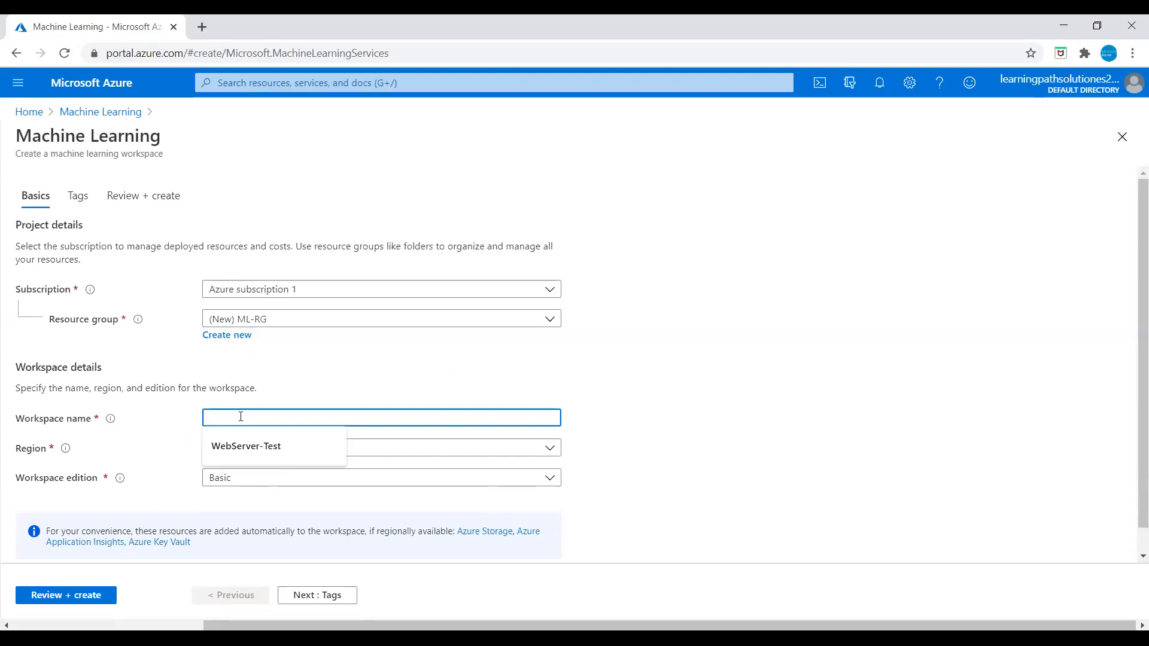
text(ml-)
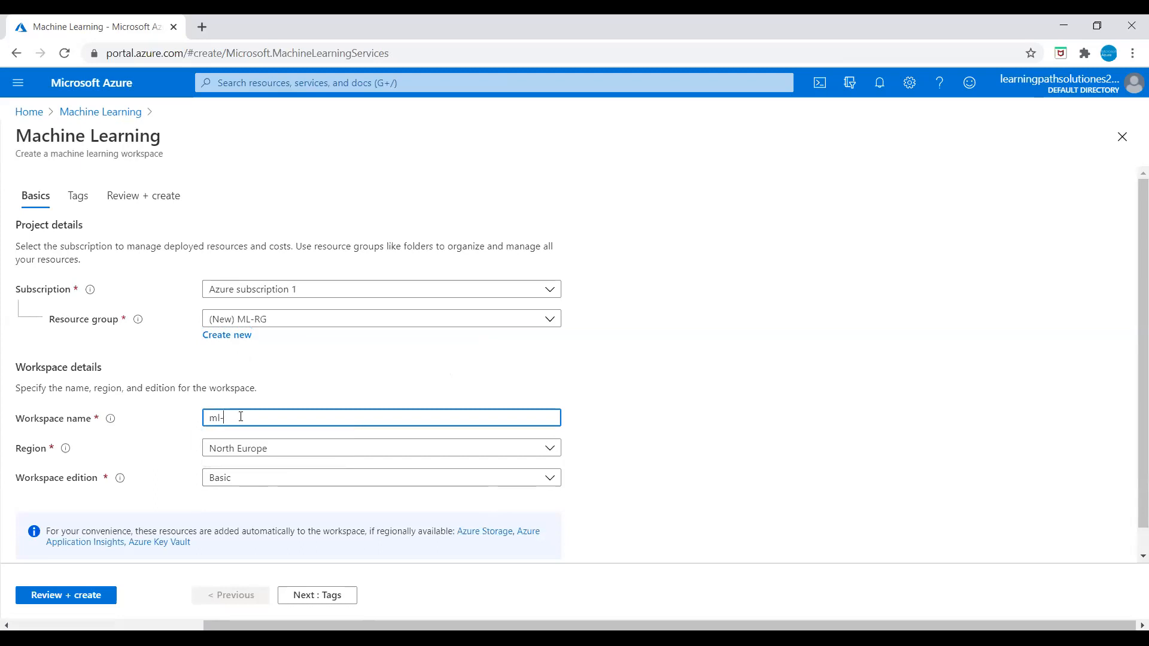
text(workspace-01)
click(323, 453)
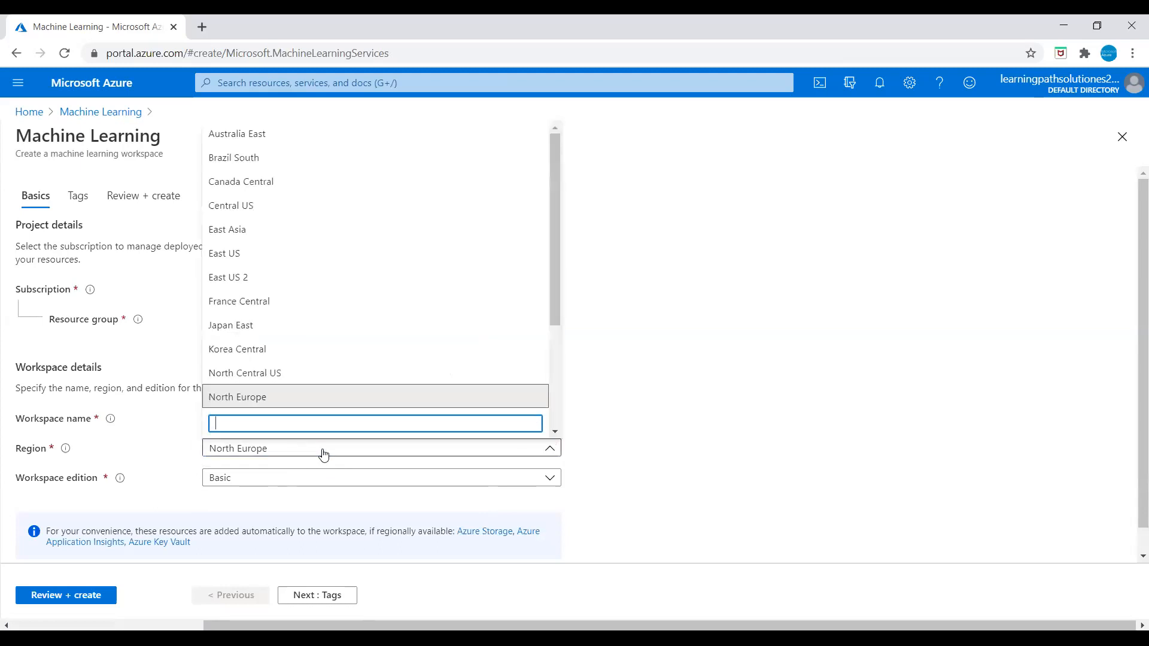
click(239, 254)
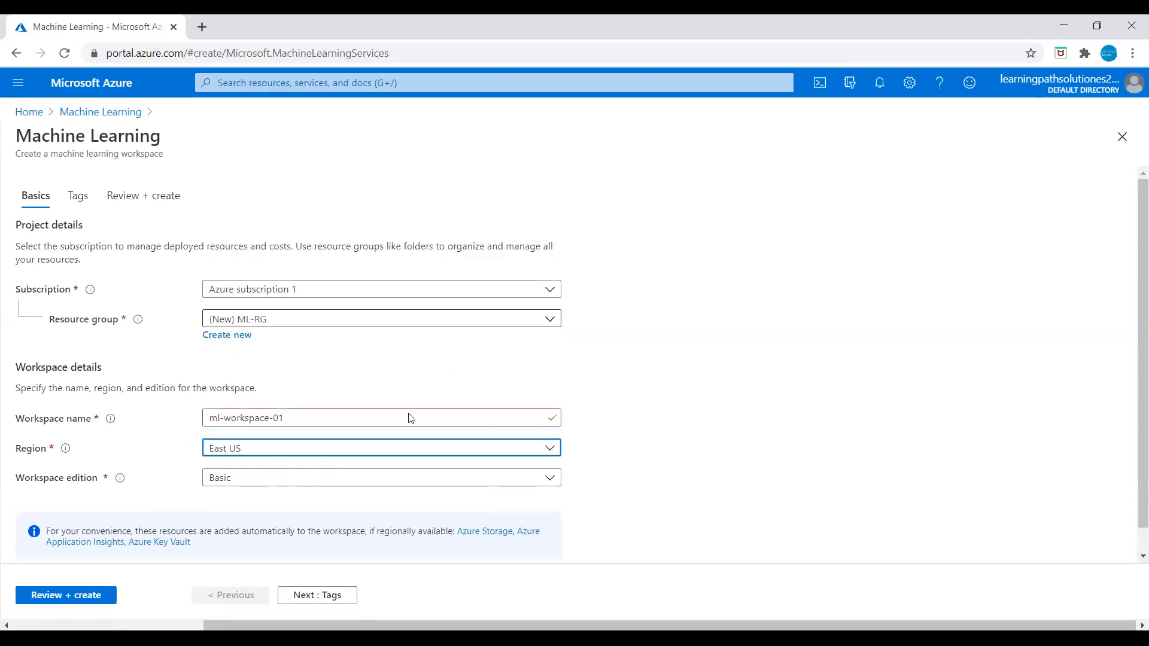
click(292, 481)
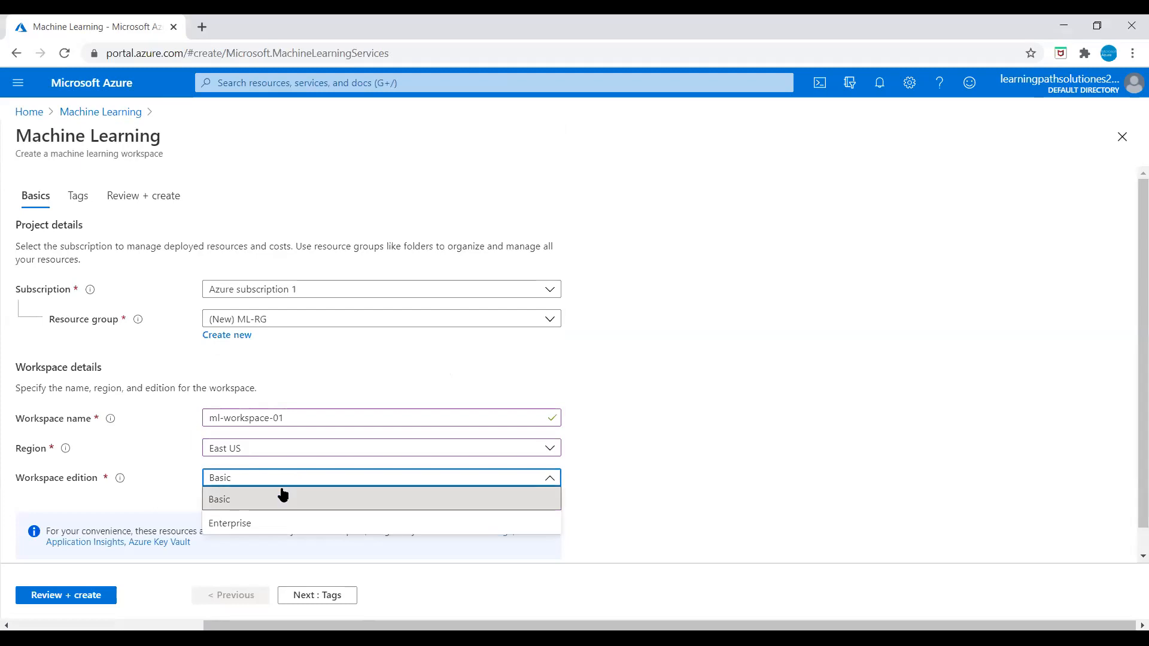
click(250, 501)
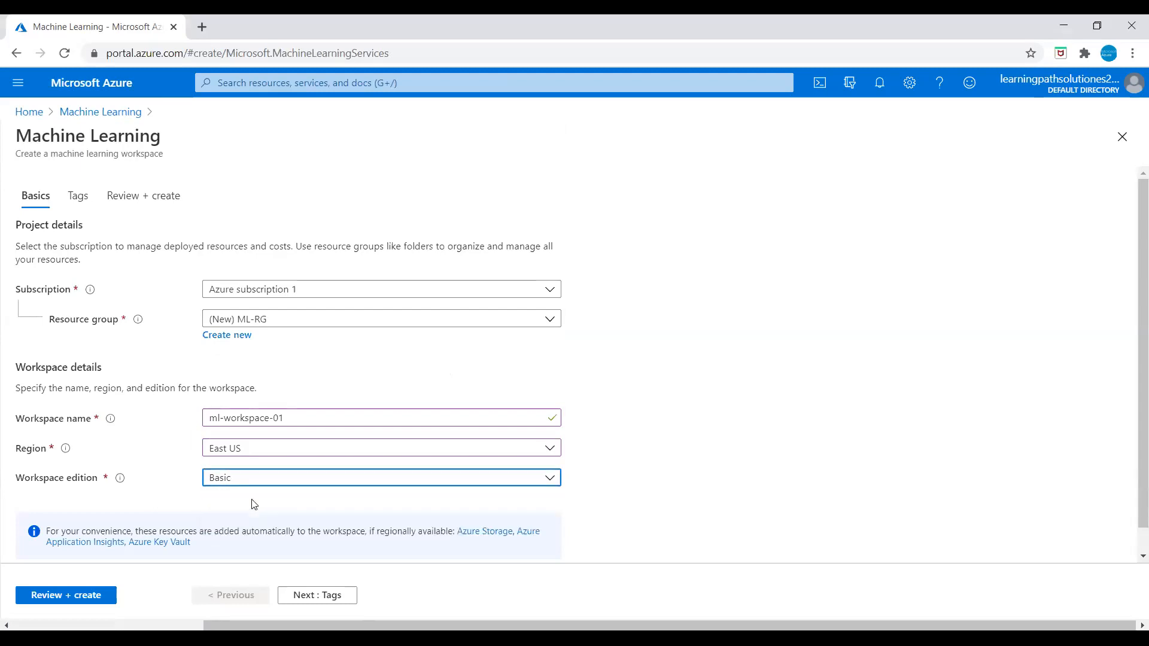
click(139, 205)
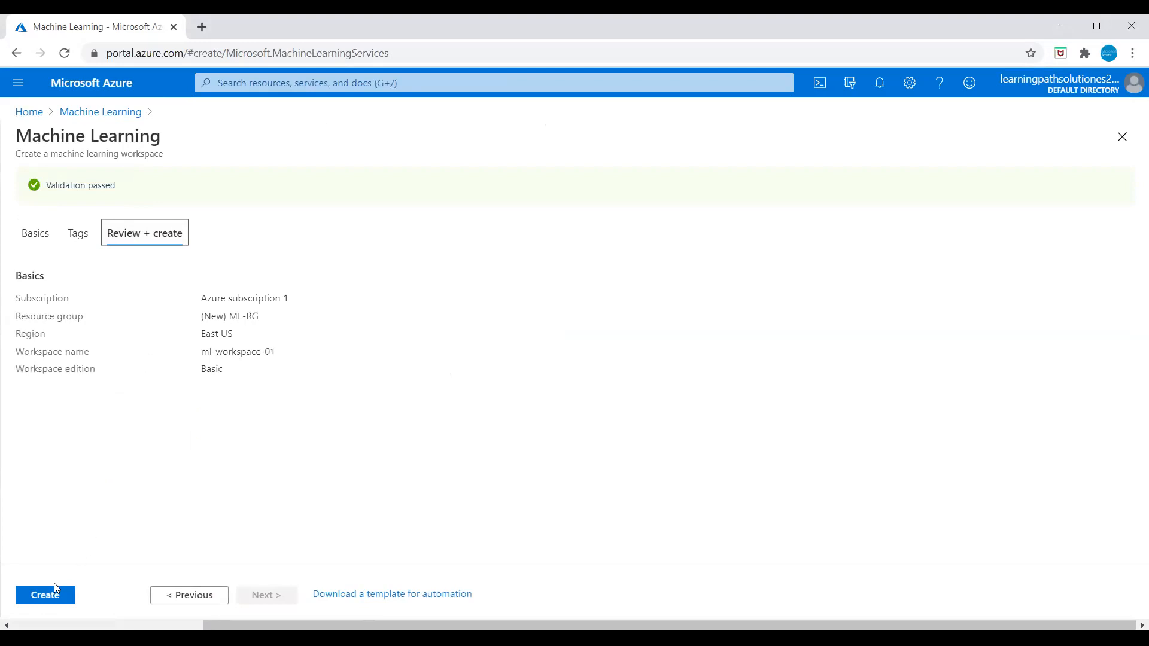
click(45, 596)
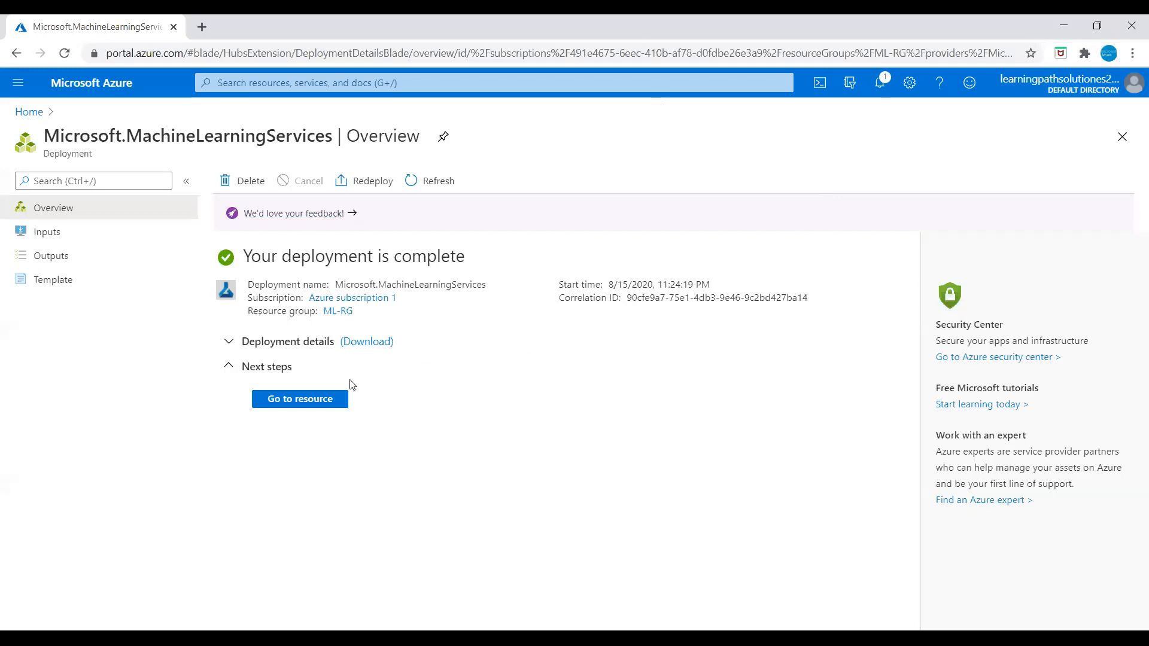
Step: Go to the deployed ml-workspace-01 resource and launch Azure Machine Learning studio
click(323, 401)
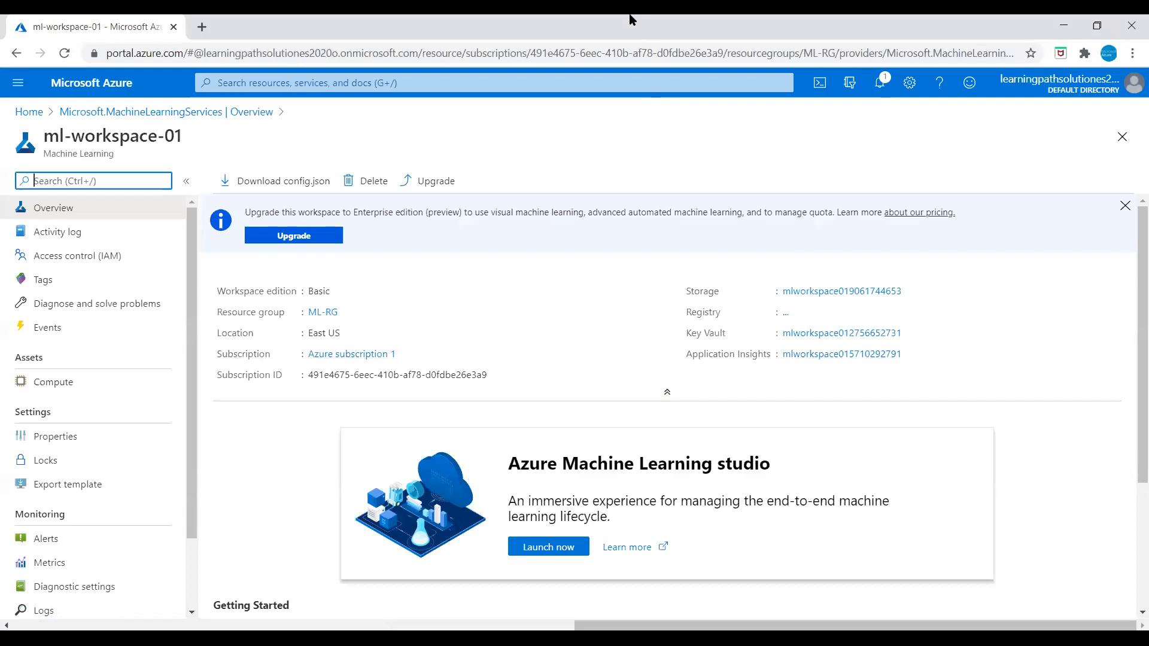
scroll(729, 551, down, 1)
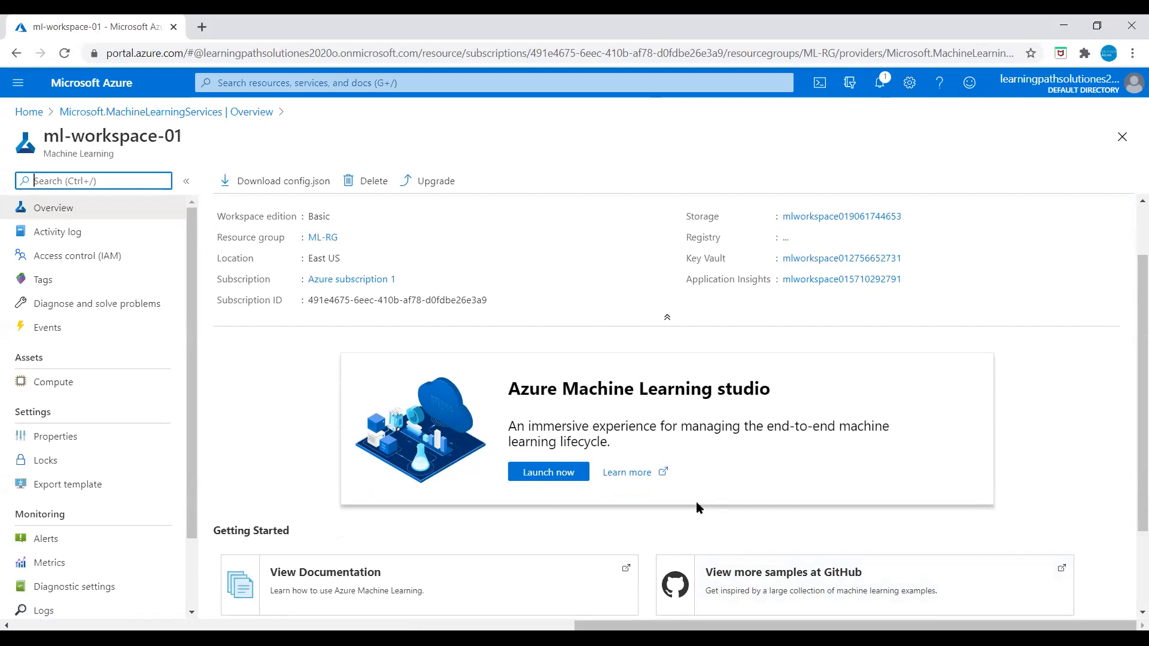
click(556, 484)
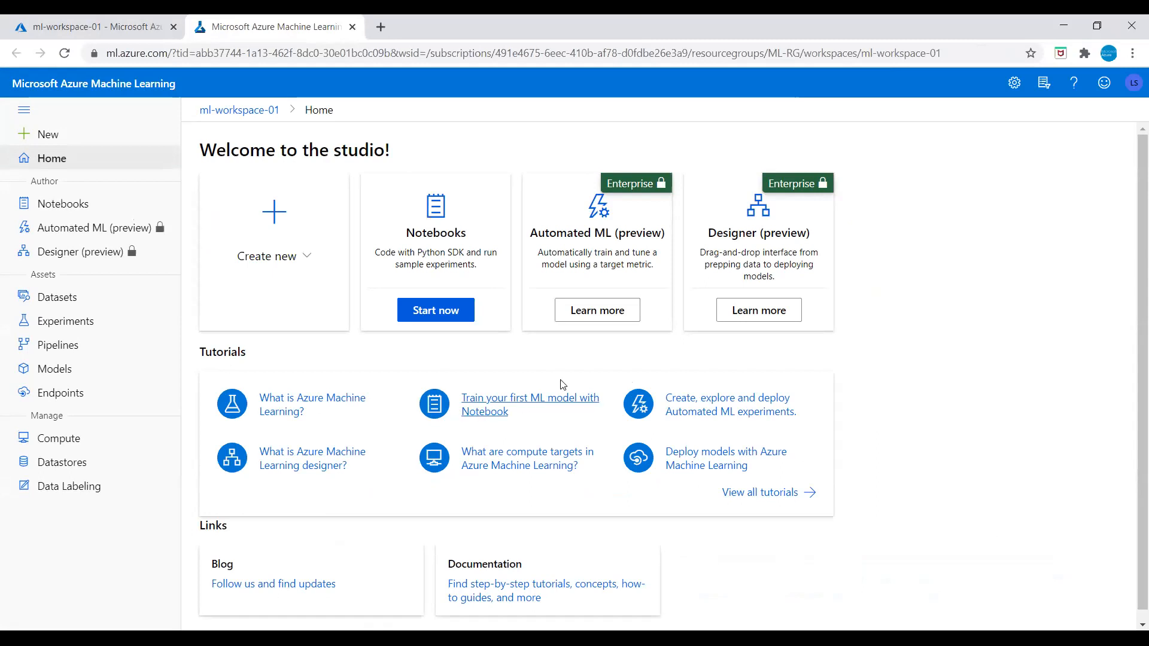
Step: Upgrade the workspace to Enterprise and start a new Designer pipeline with easy-to-use prebuilt modules
click(86, 256)
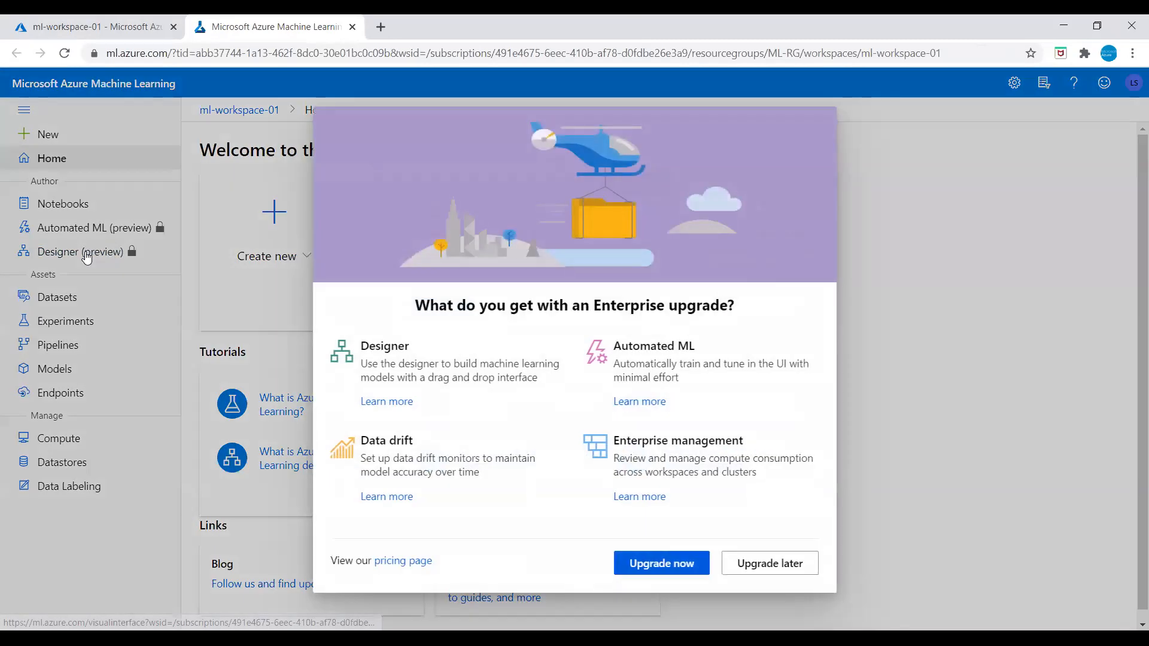
click(649, 567)
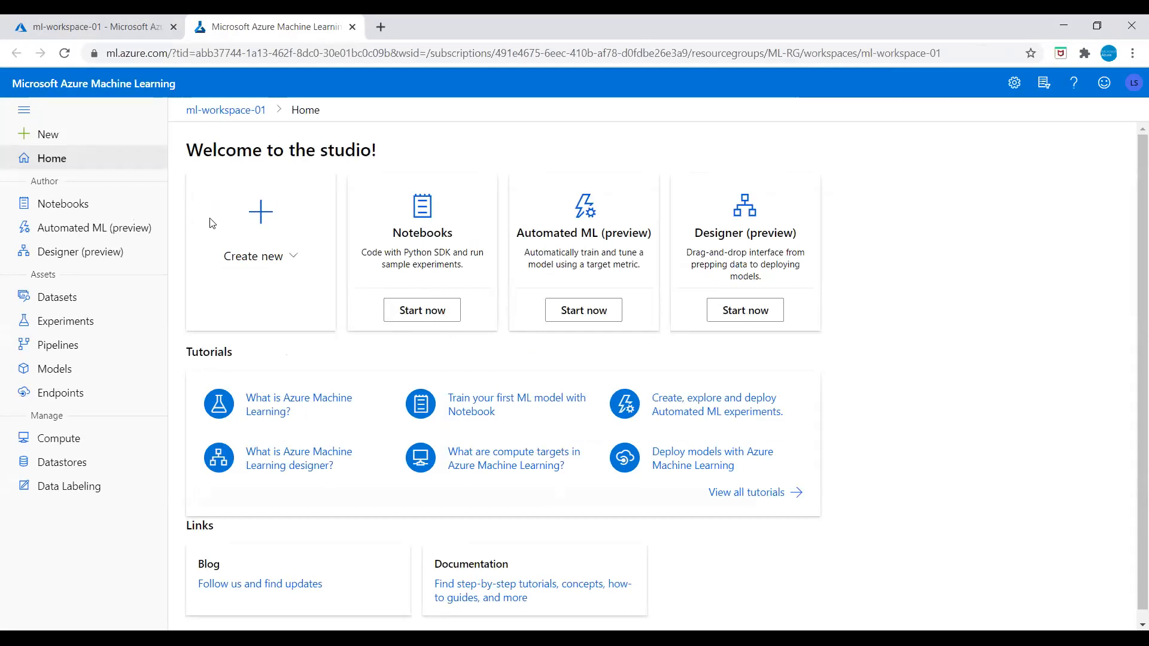
click(82, 258)
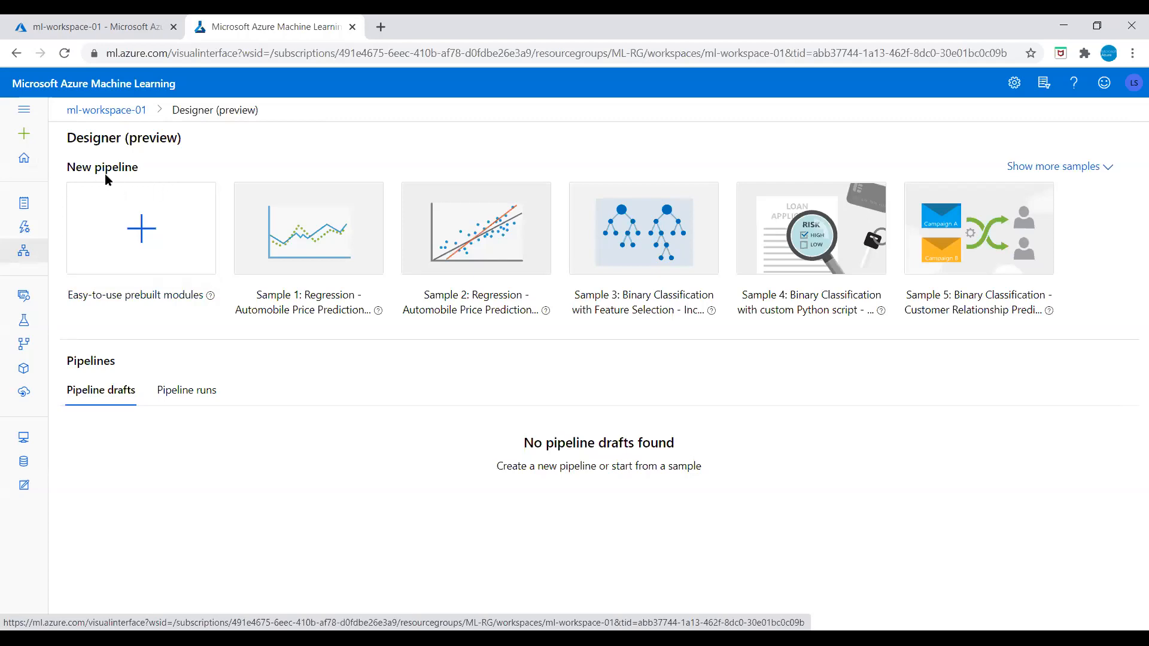
click(141, 234)
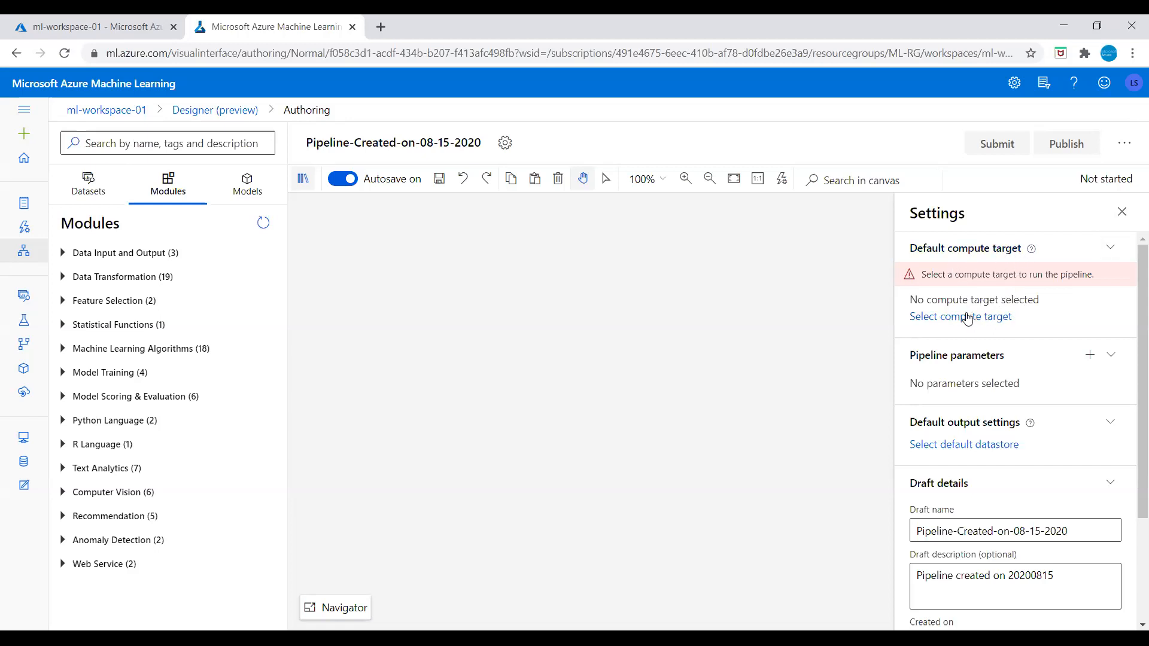
Step: Create a new compute target named compute-01 for the pipeline, using the predefined configuration
click(963, 318)
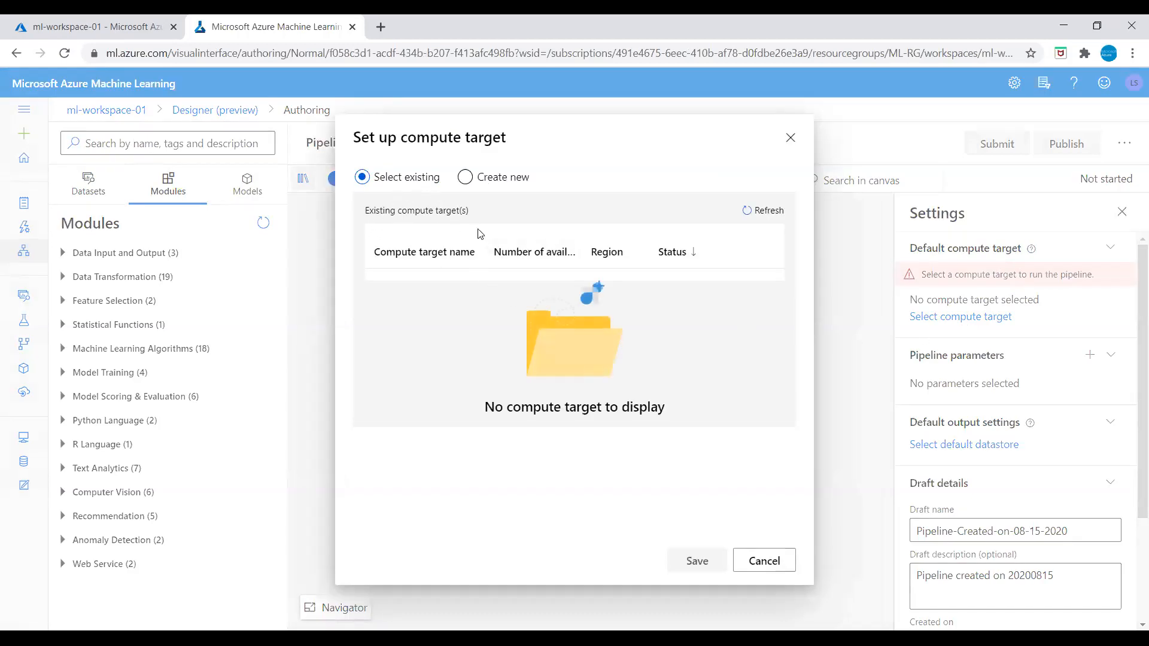
click(466, 179)
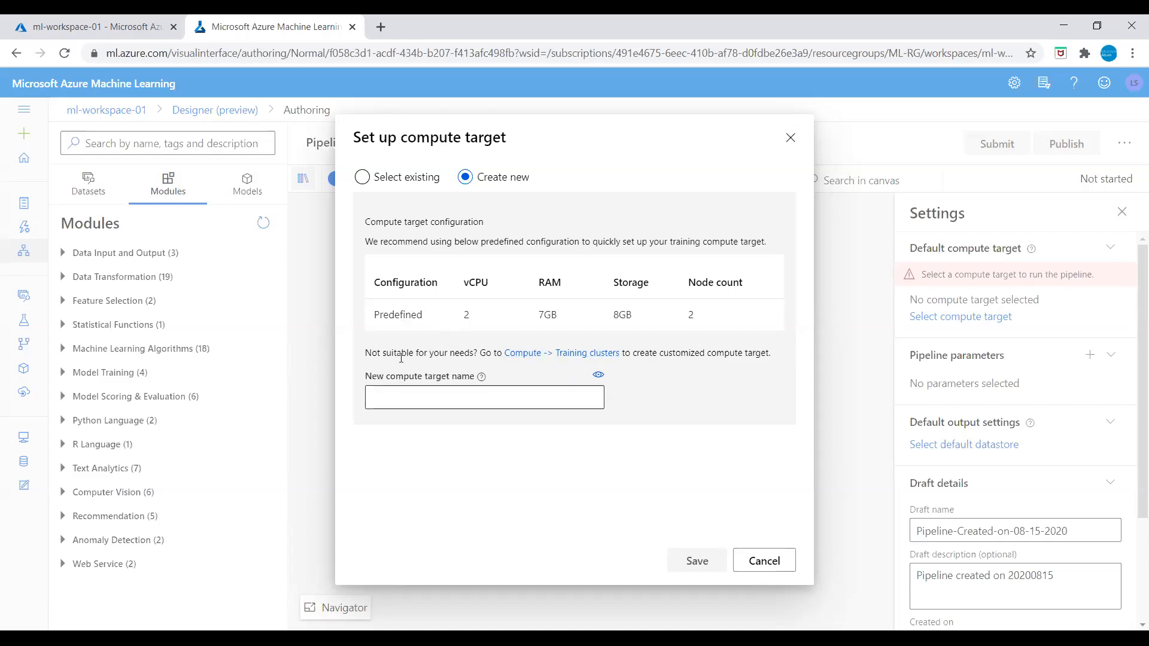
click(413, 395)
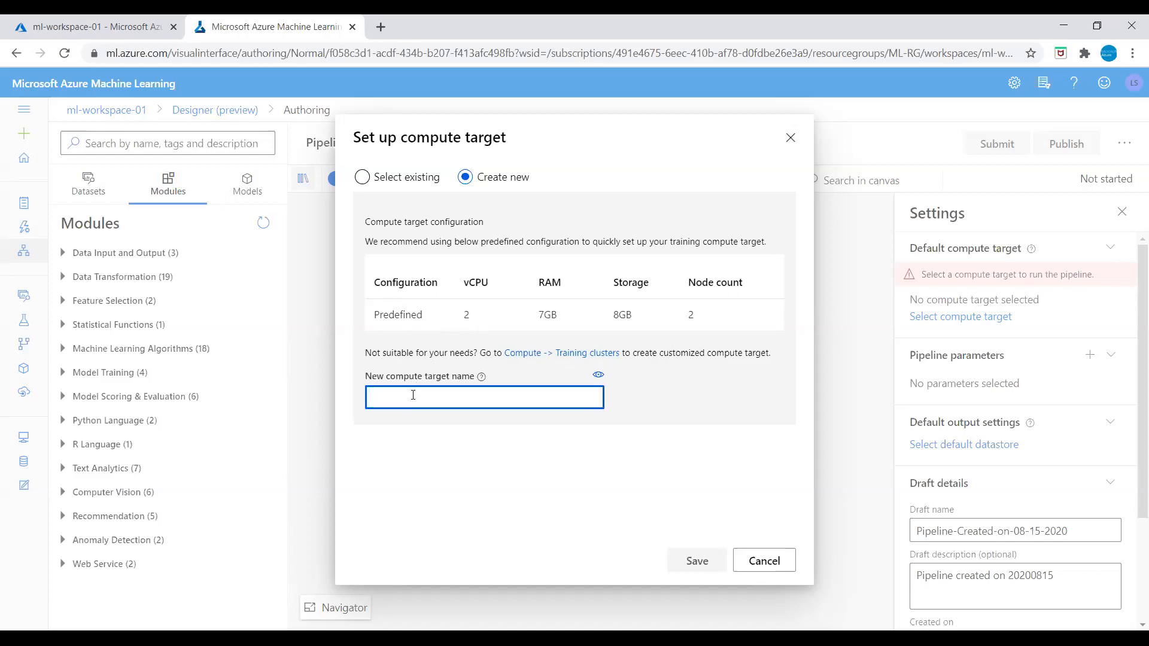
text(co)
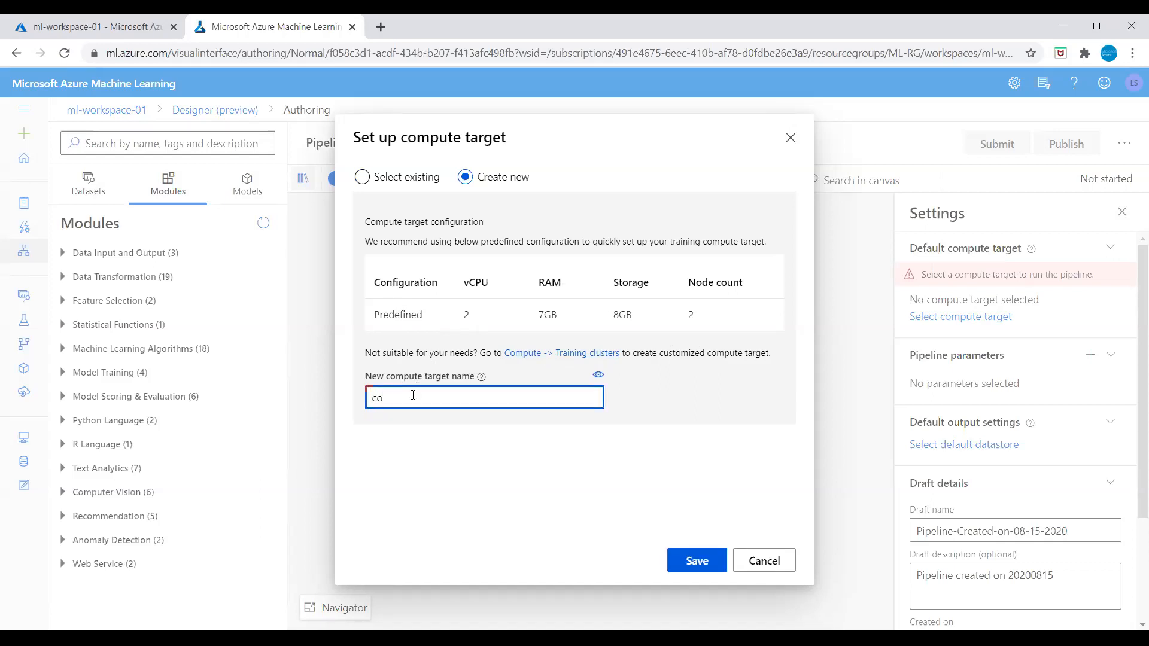
text(mpute-01)
click(697, 560)
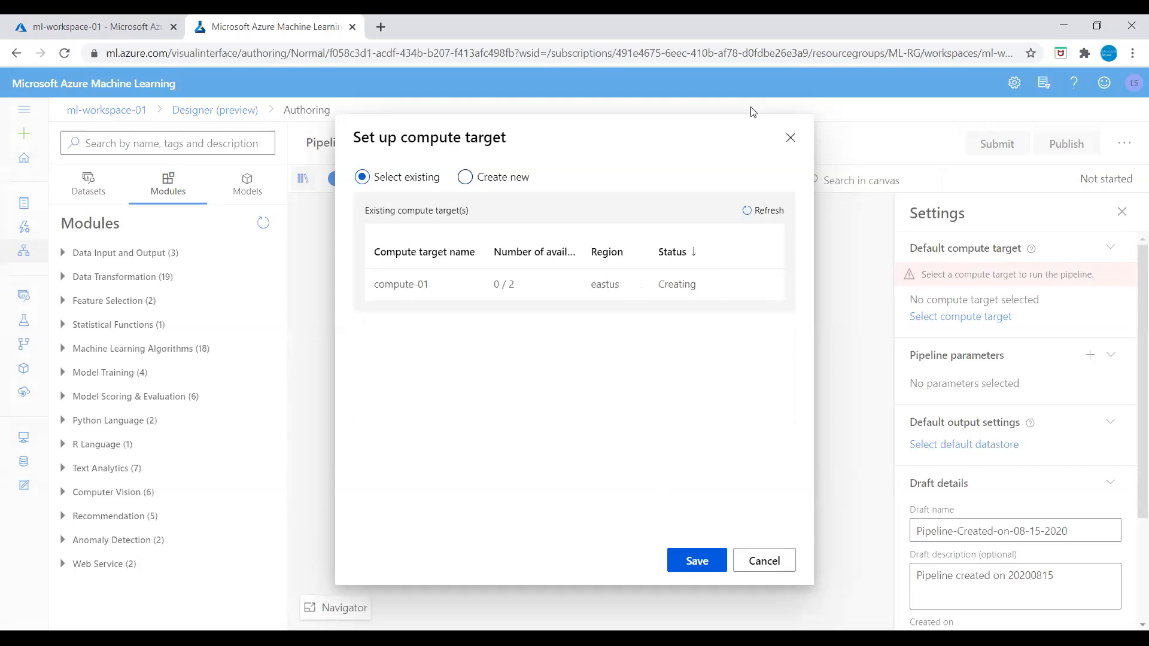
click(699, 568)
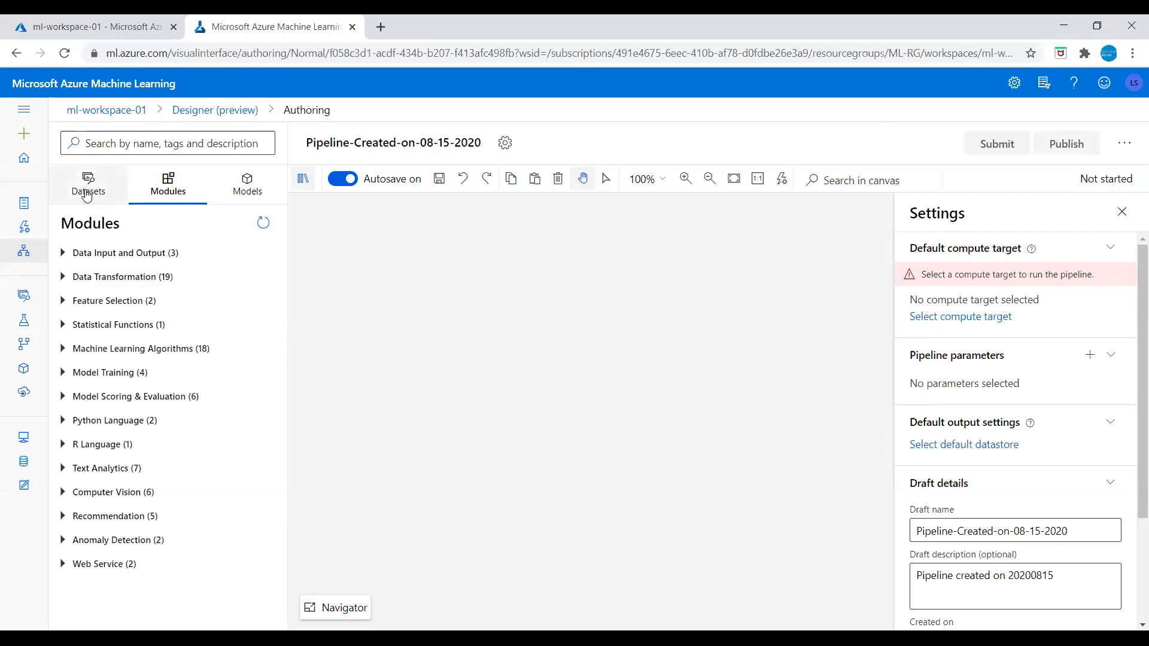
Step: Add the sample dataset Automobile price data (Raw) to the pipeline canvas
double_click(86, 195)
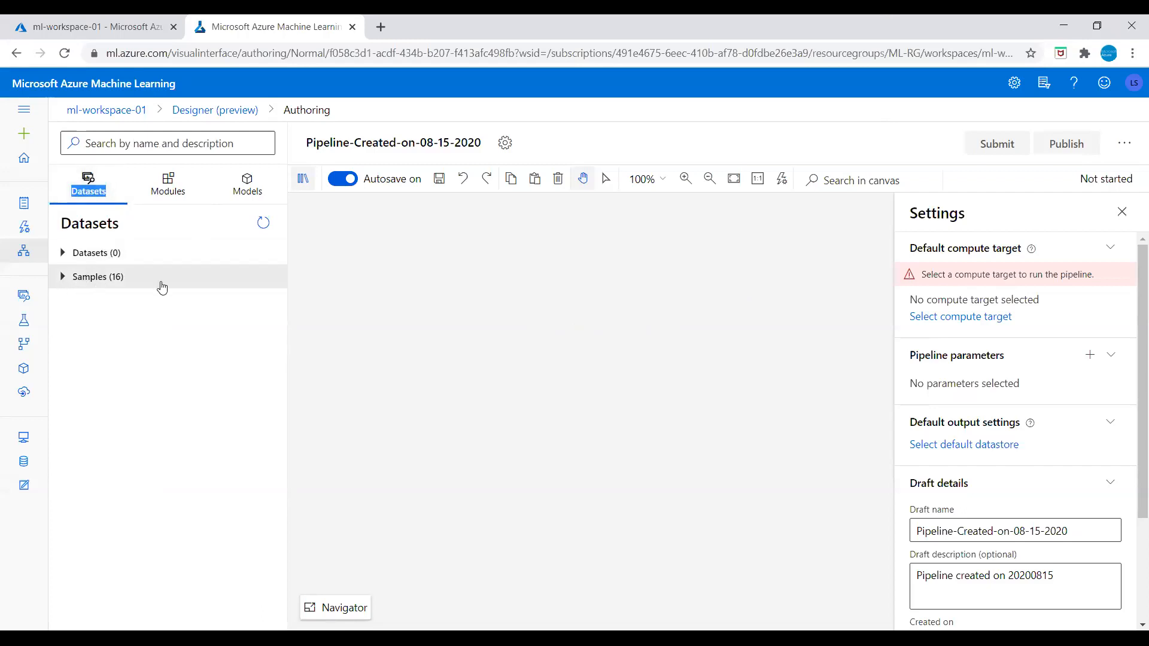
click(63, 280)
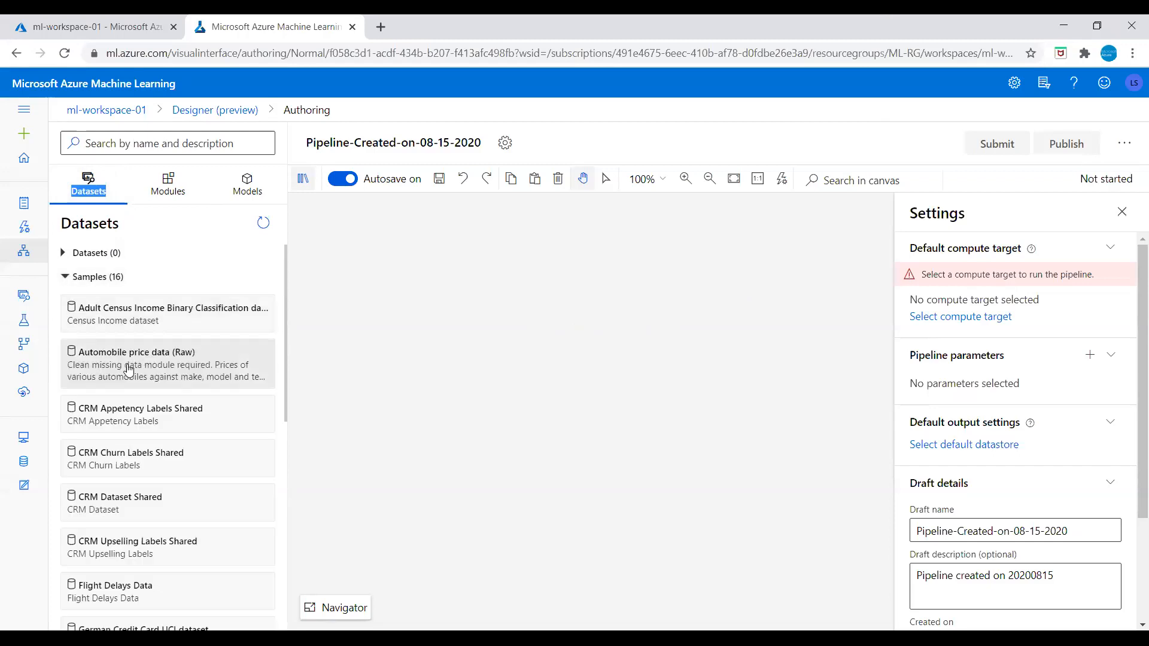
drag(126, 369, 559, 335)
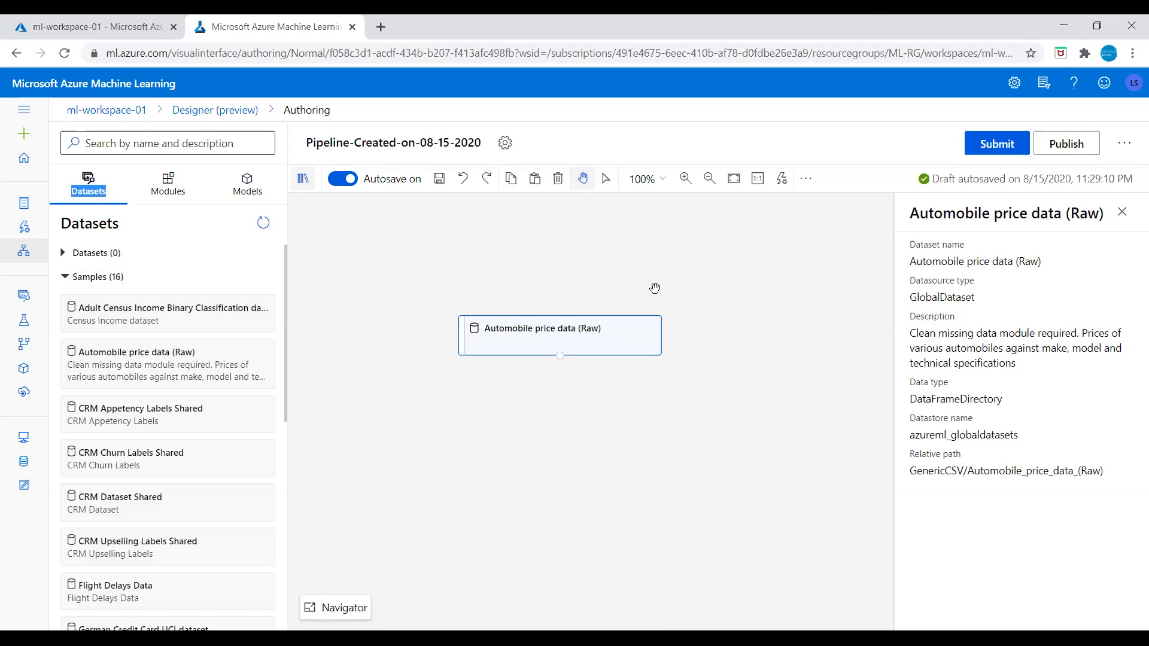
Step: Visualize the automobile dataset's output and examine its rows and columns across to the price column
right_click(552, 338)
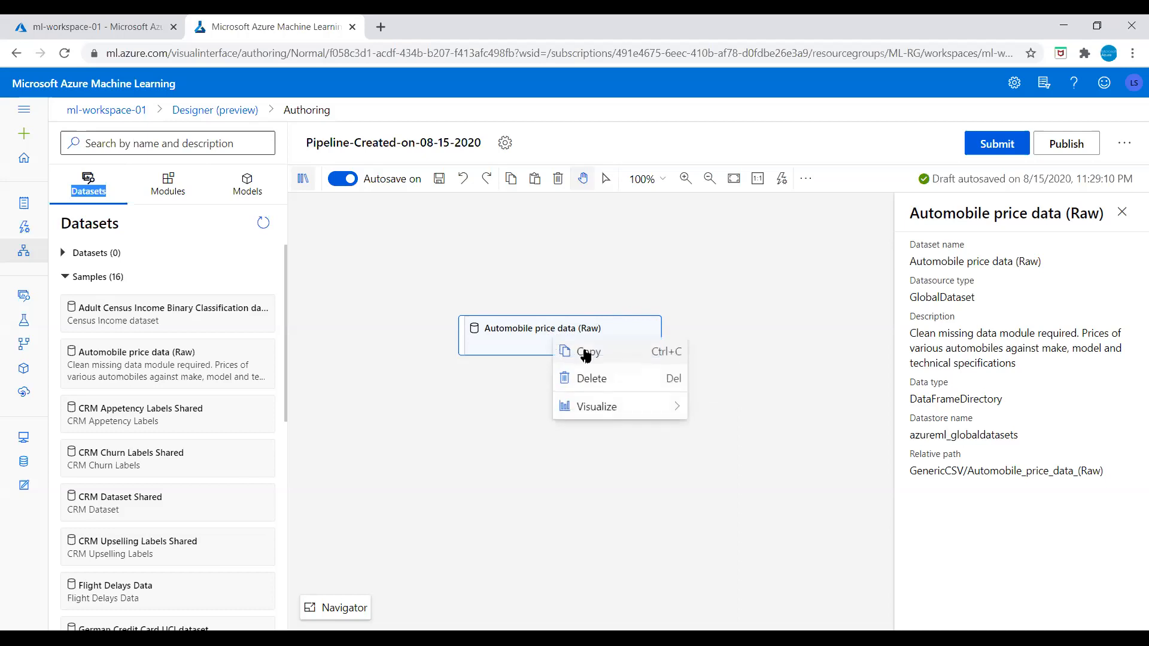
mouse_move(592, 415)
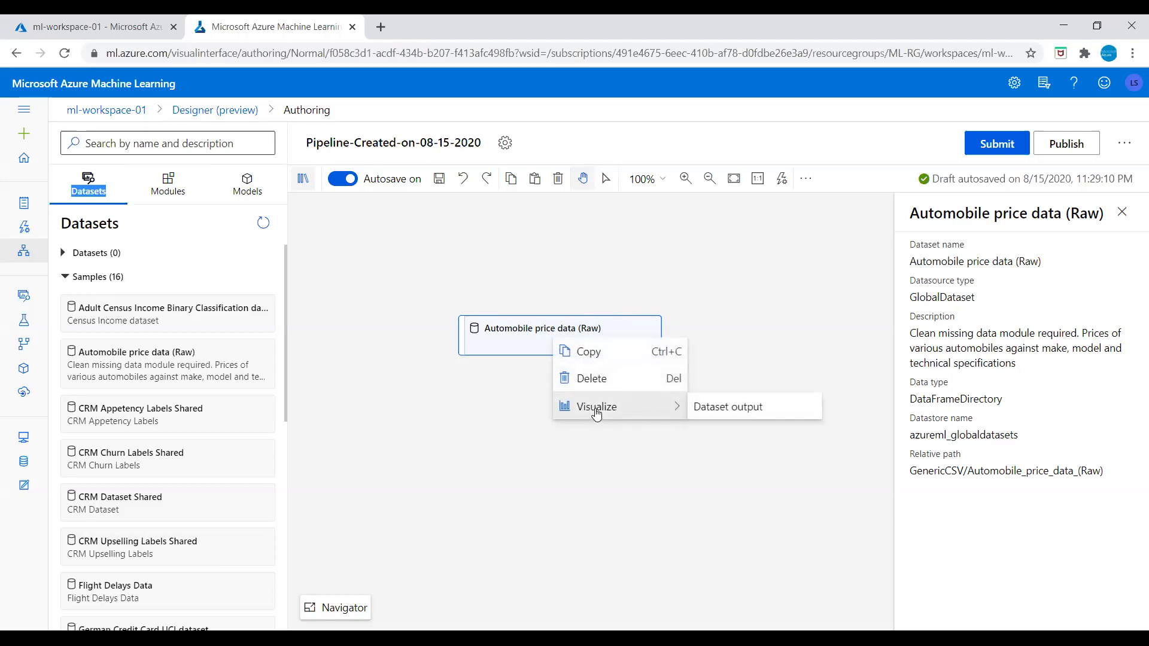
click(721, 408)
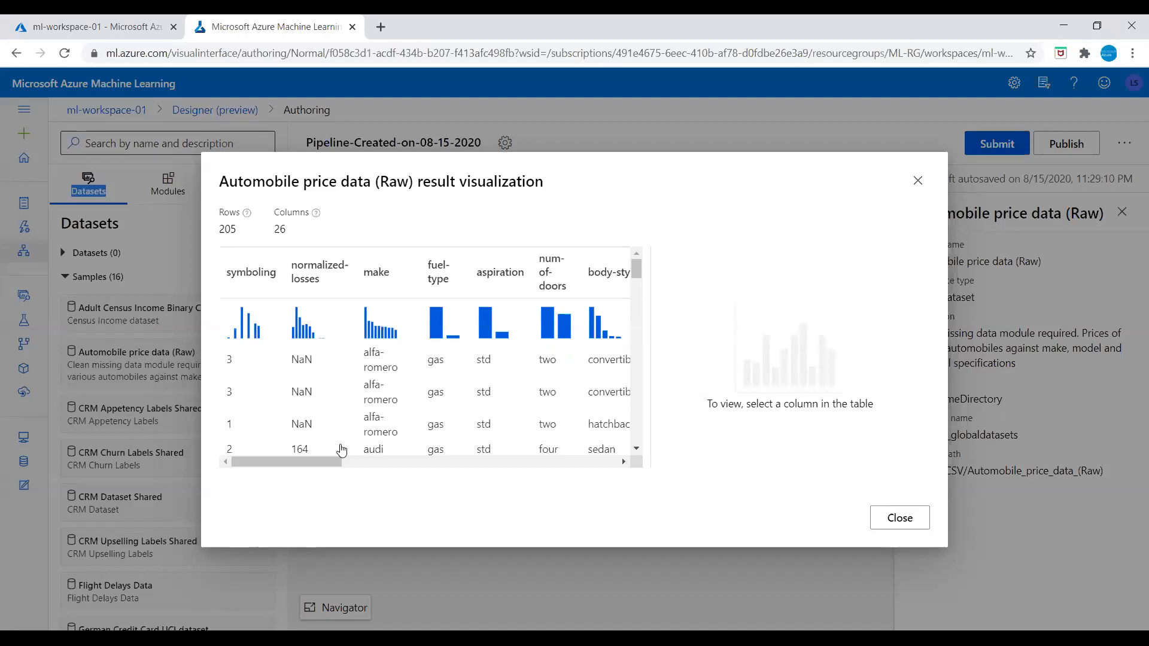
scroll(400, 418, down, 3)
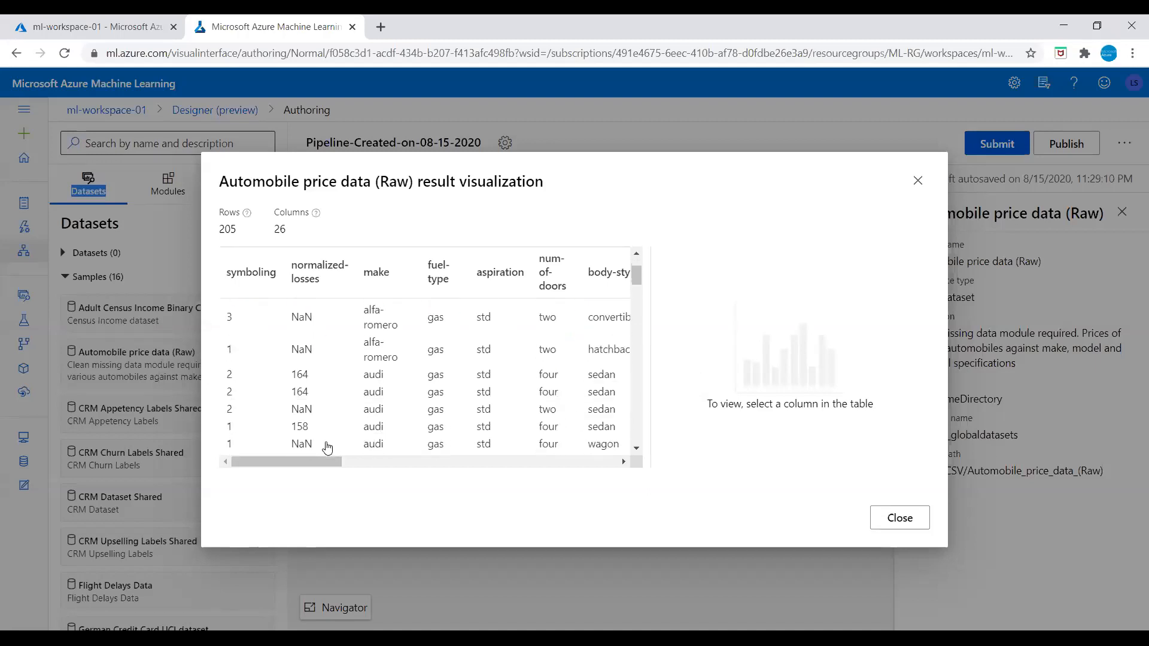
scroll(333, 432, up, 3)
drag(291, 460, 574, 446)
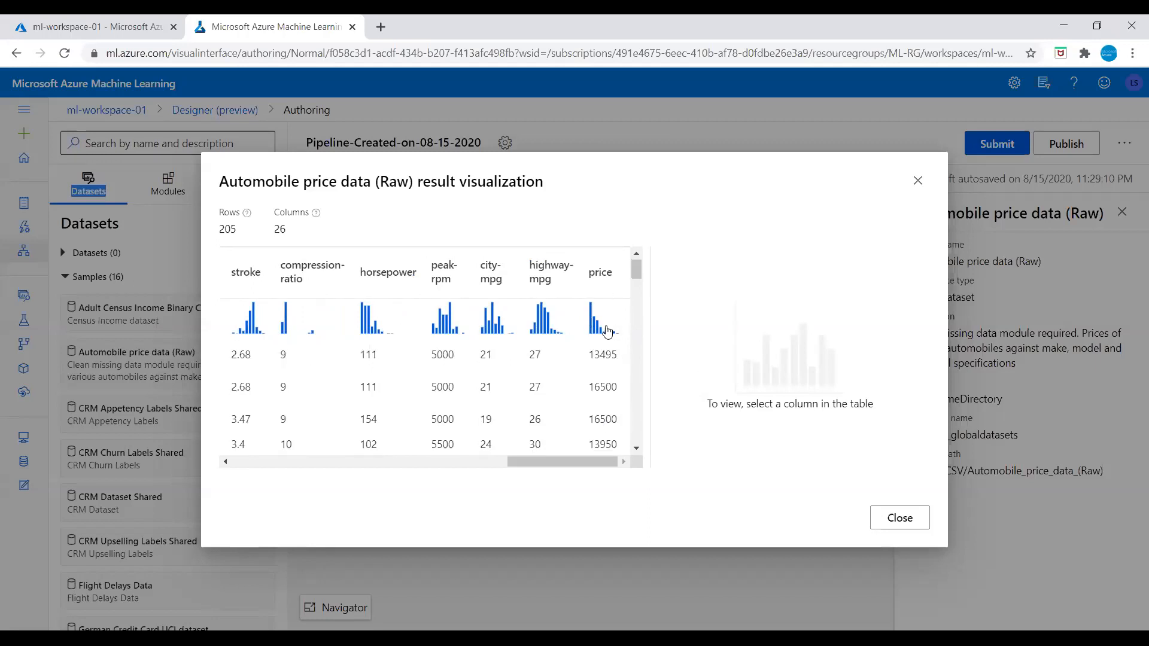
scroll(606, 330, down, 5)
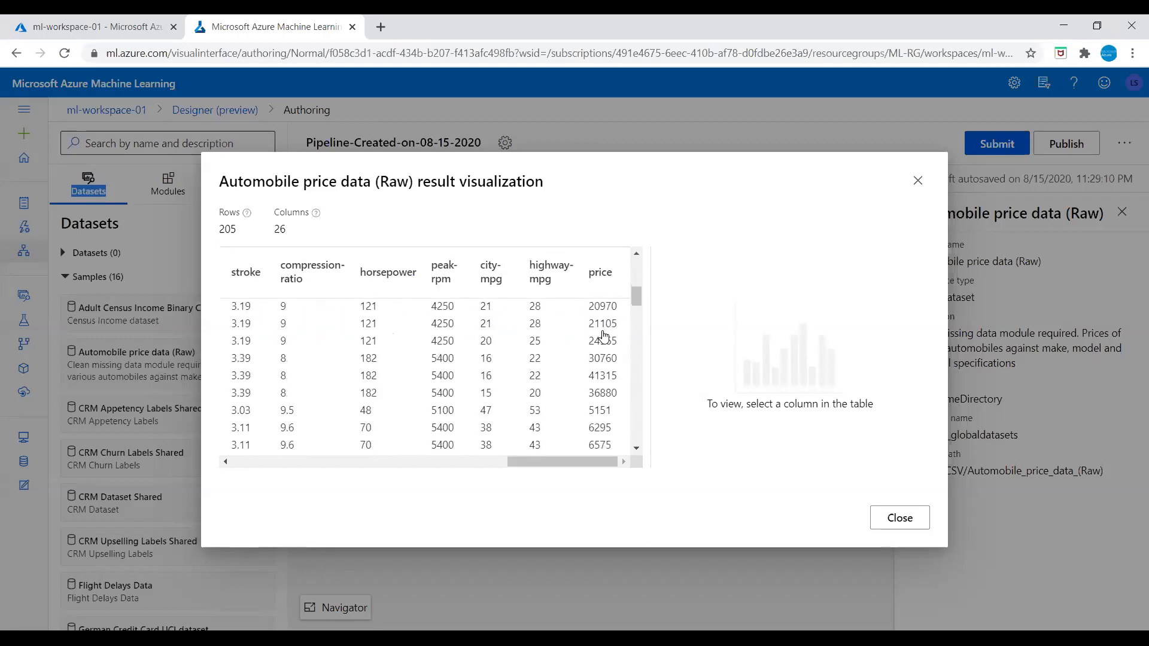
scroll(603, 335, up, 5)
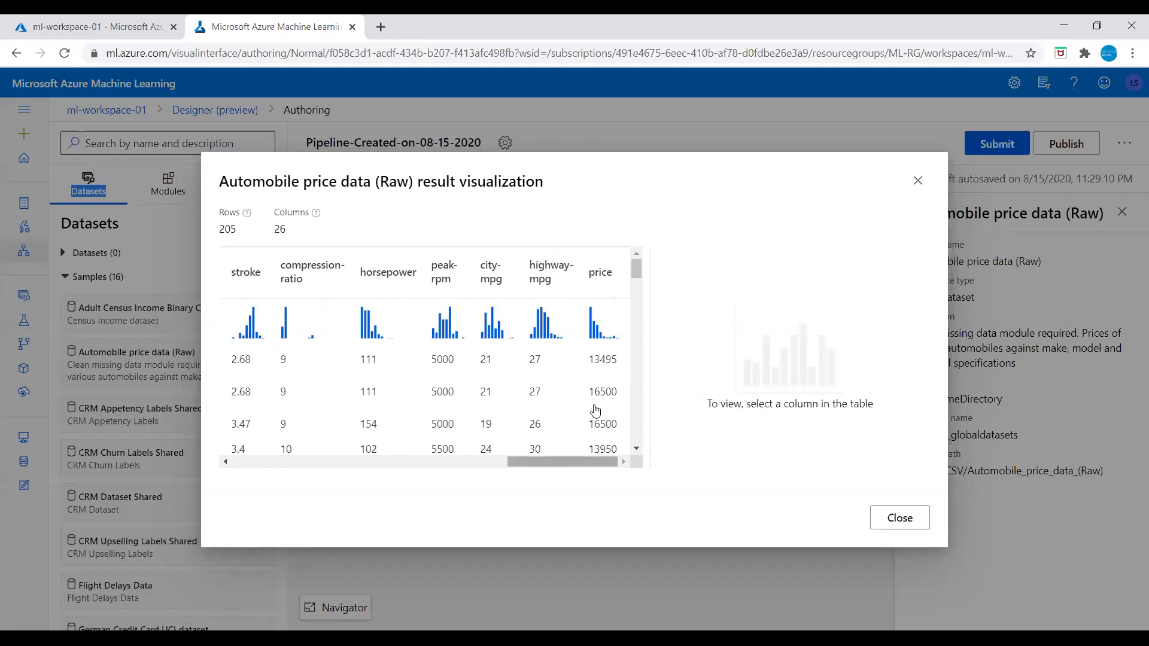
Step: Finish viewing the price values, close the visualization, and move the Automobile price data (Raw) node higher on the canvas
scroll(599, 383, down, 5)
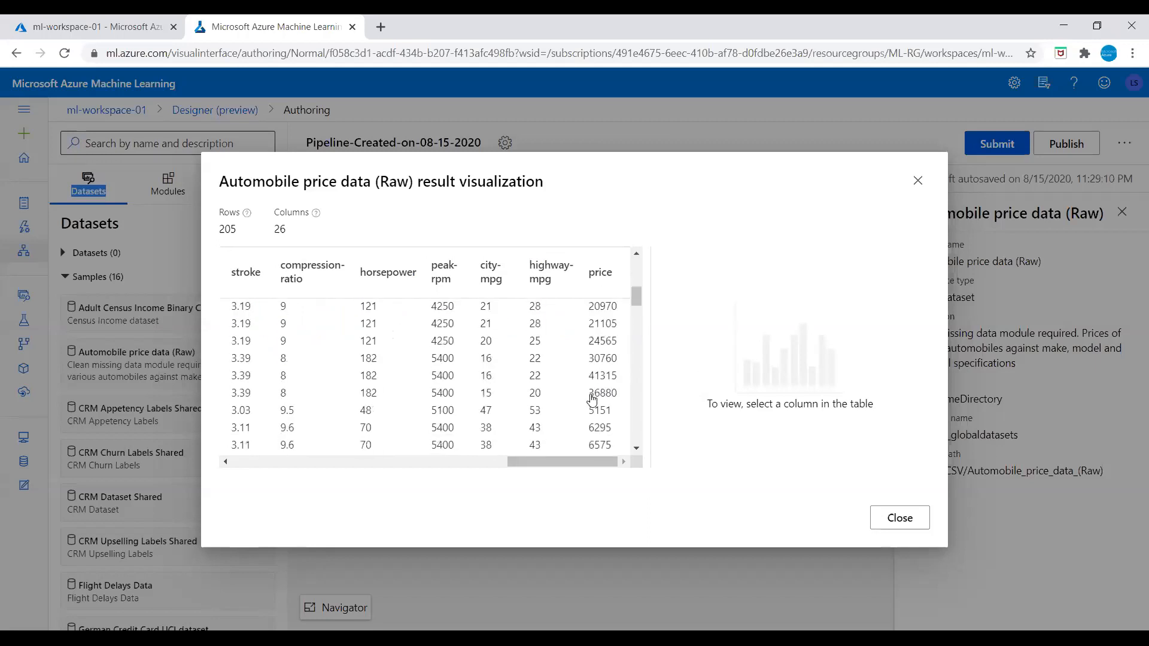
click(901, 520)
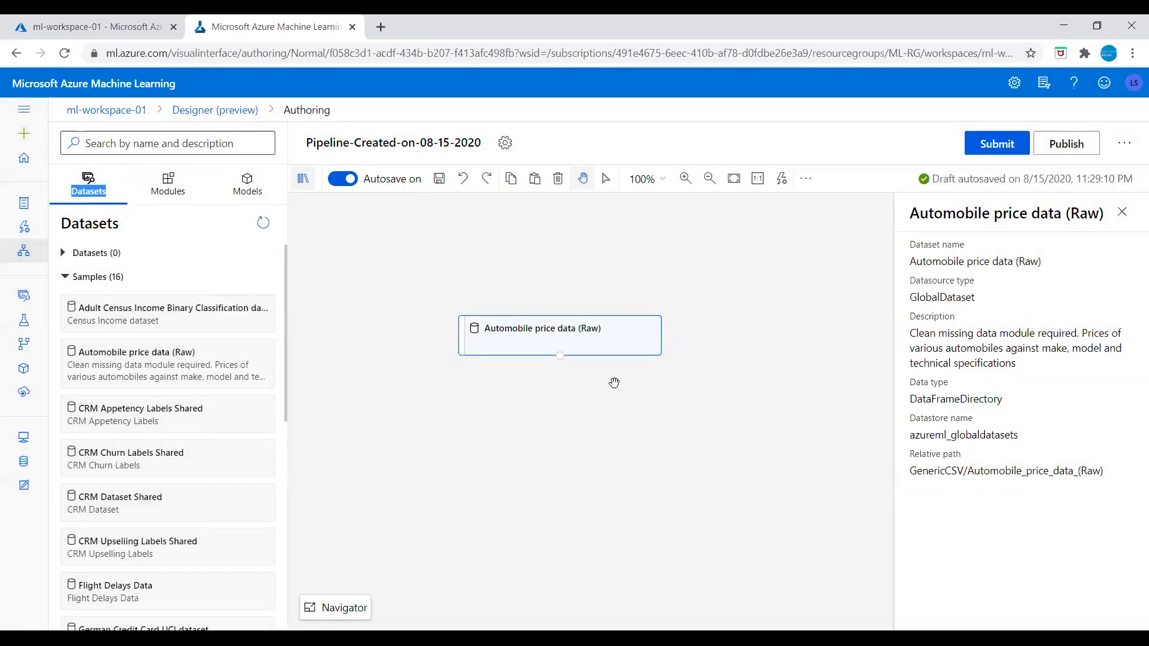
drag(559, 331, 573, 258)
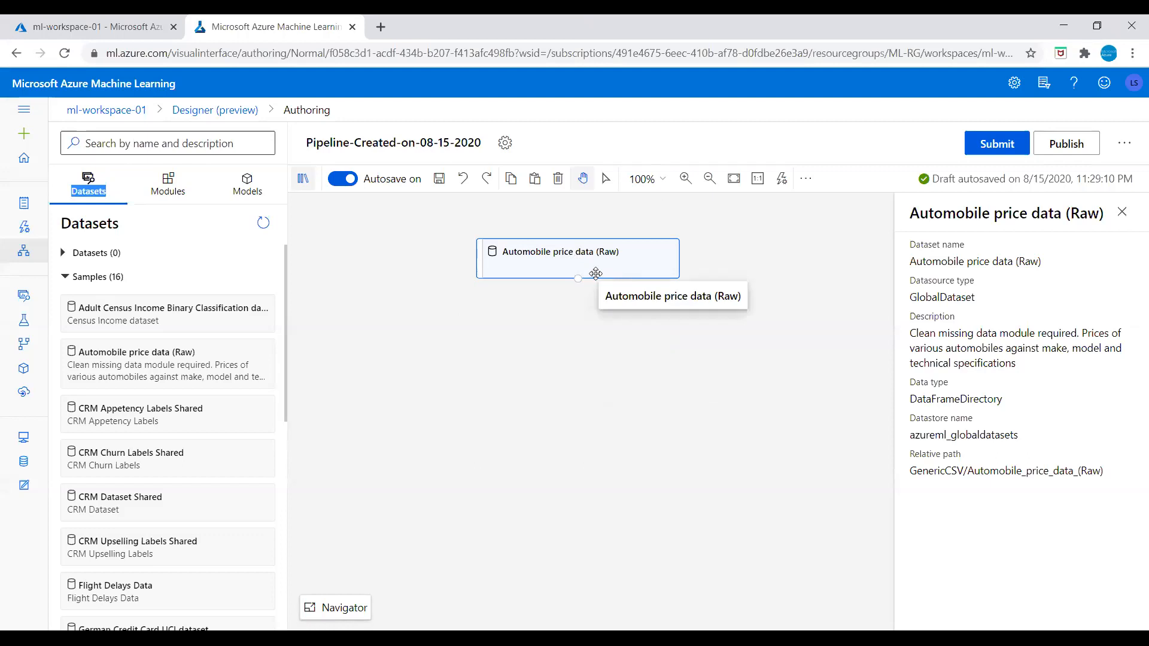
drag(565, 252, 585, 244)
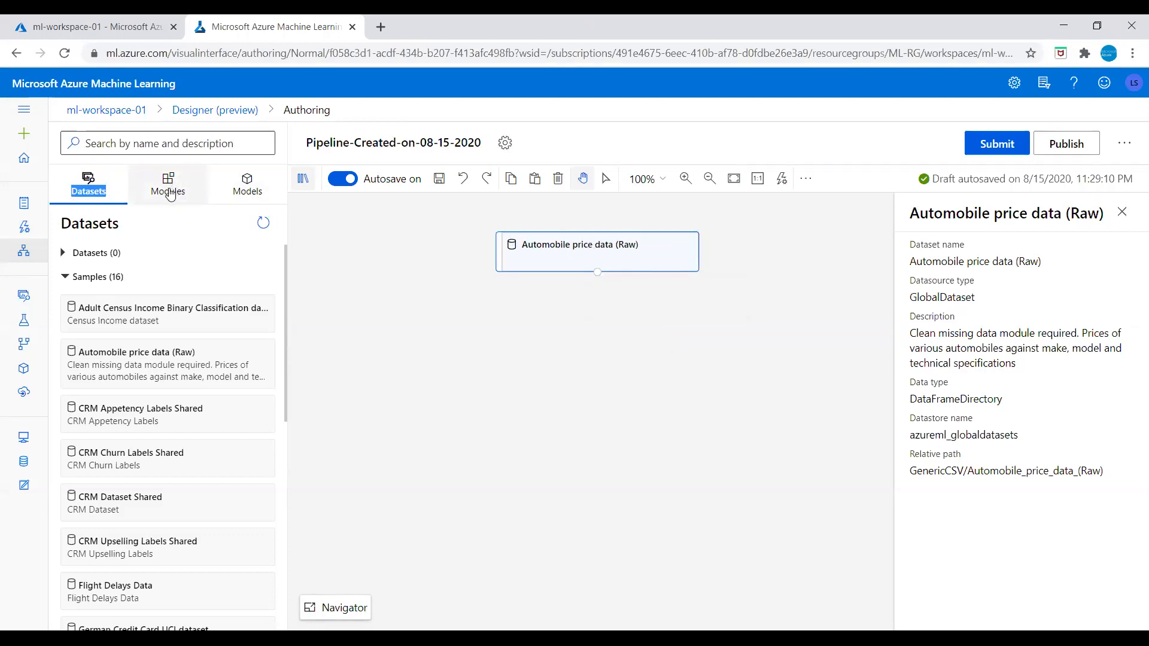
Step: Add the Select Columns in Dataset data transformation module below the automobile dataset and connect the dataset's output to it
click(168, 192)
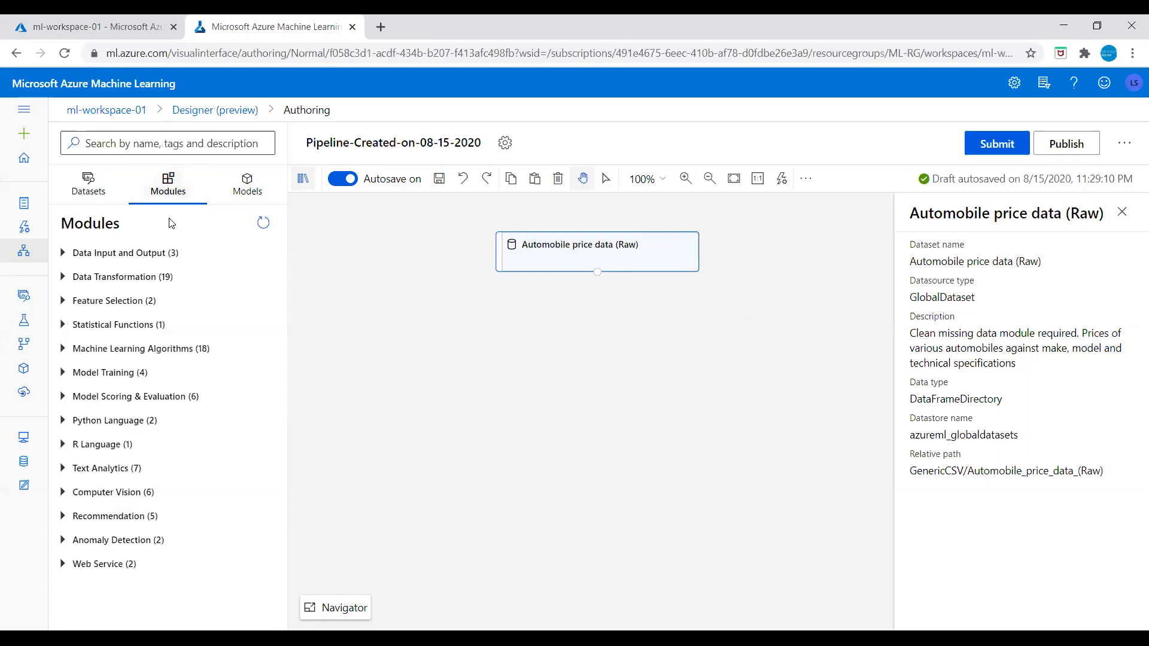
click(64, 279)
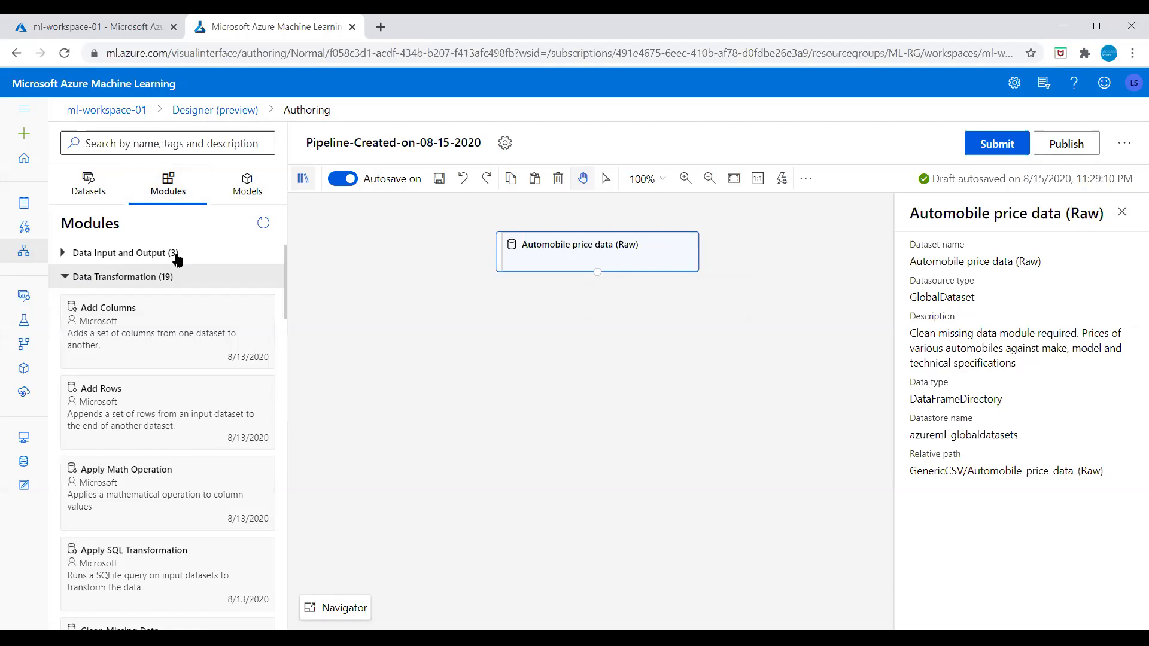
drag(286, 269, 276, 520)
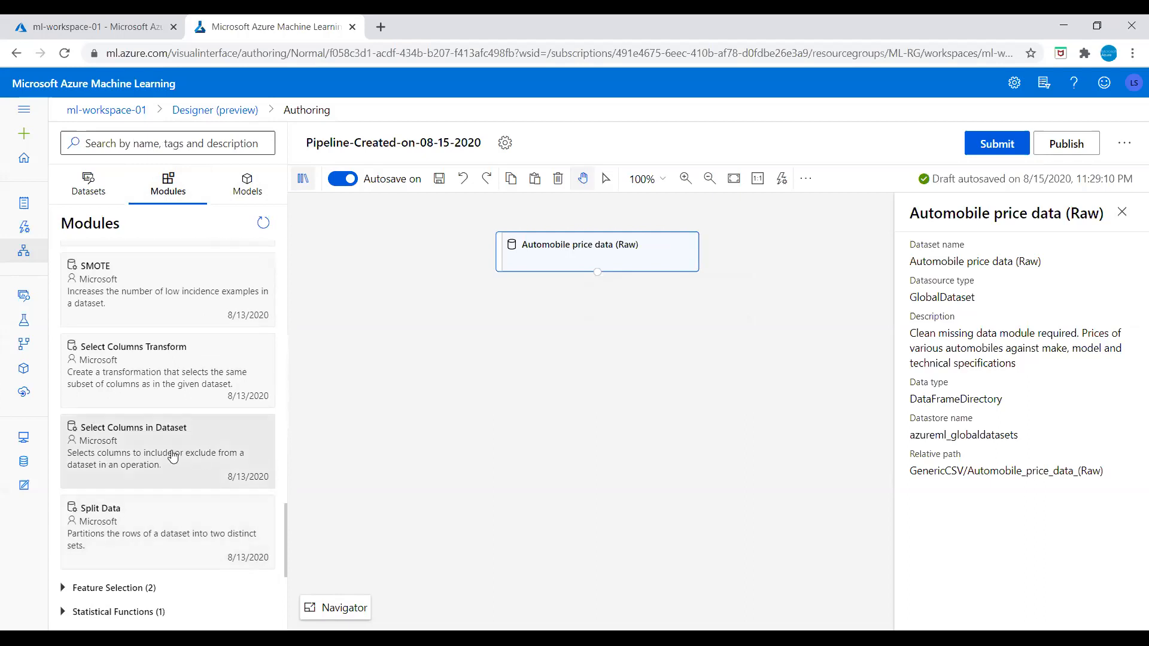
drag(141, 450, 590, 319)
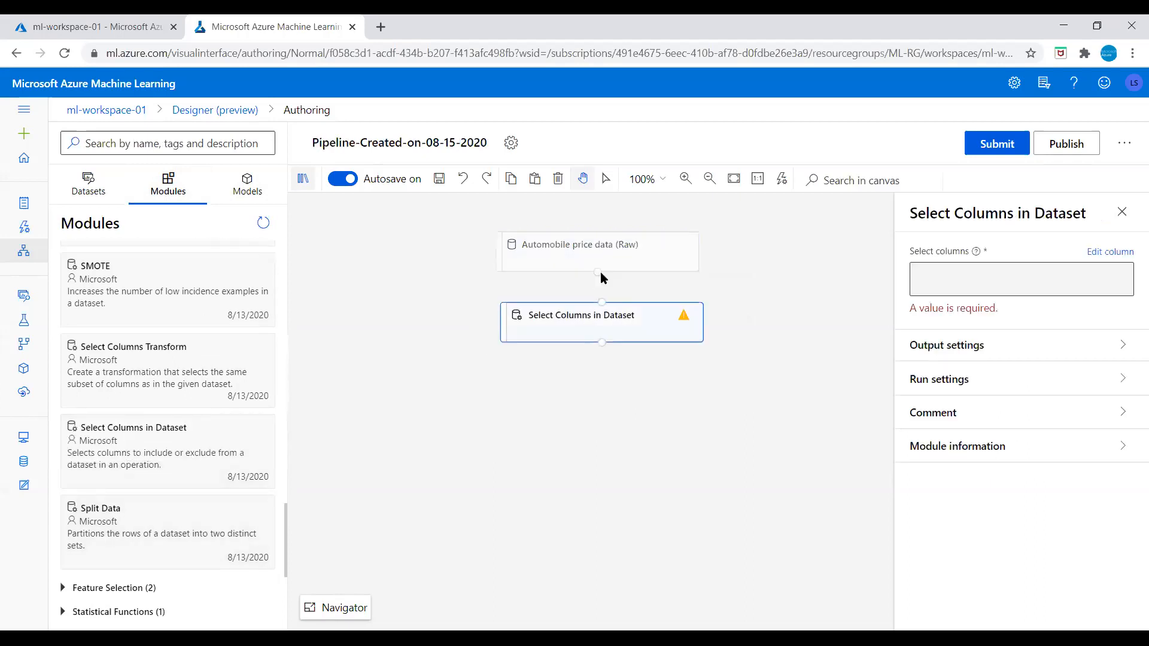
drag(597, 272, 567, 326)
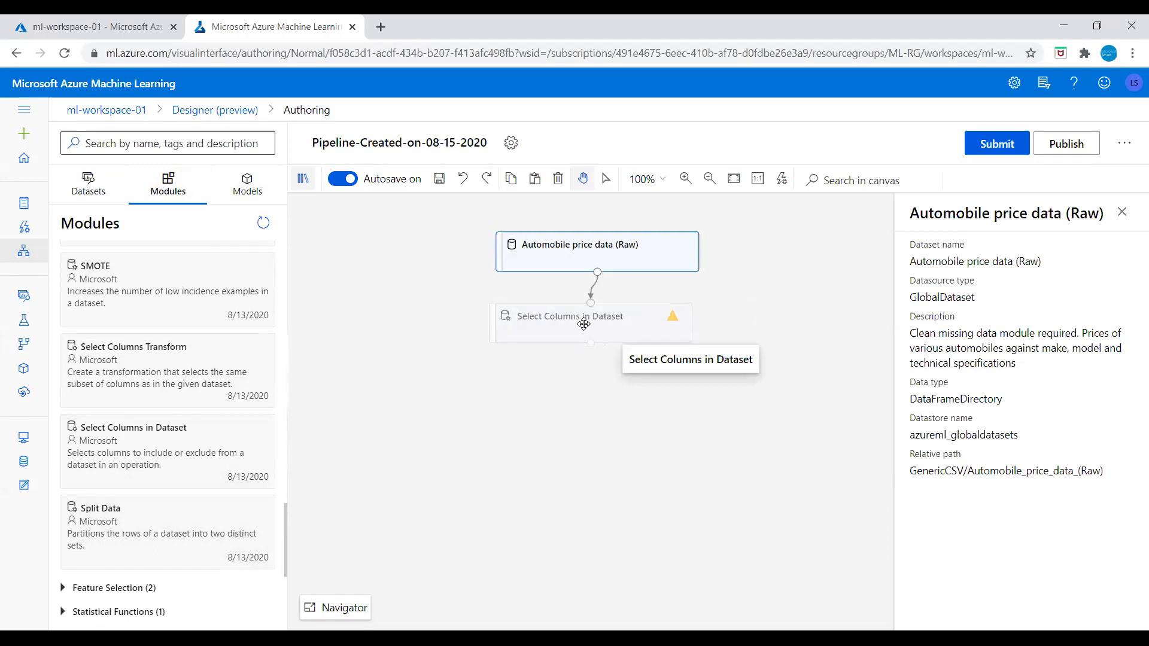
Step: Edit the column selection of the Select Columns in Dataset module to include all columns
click(581, 323)
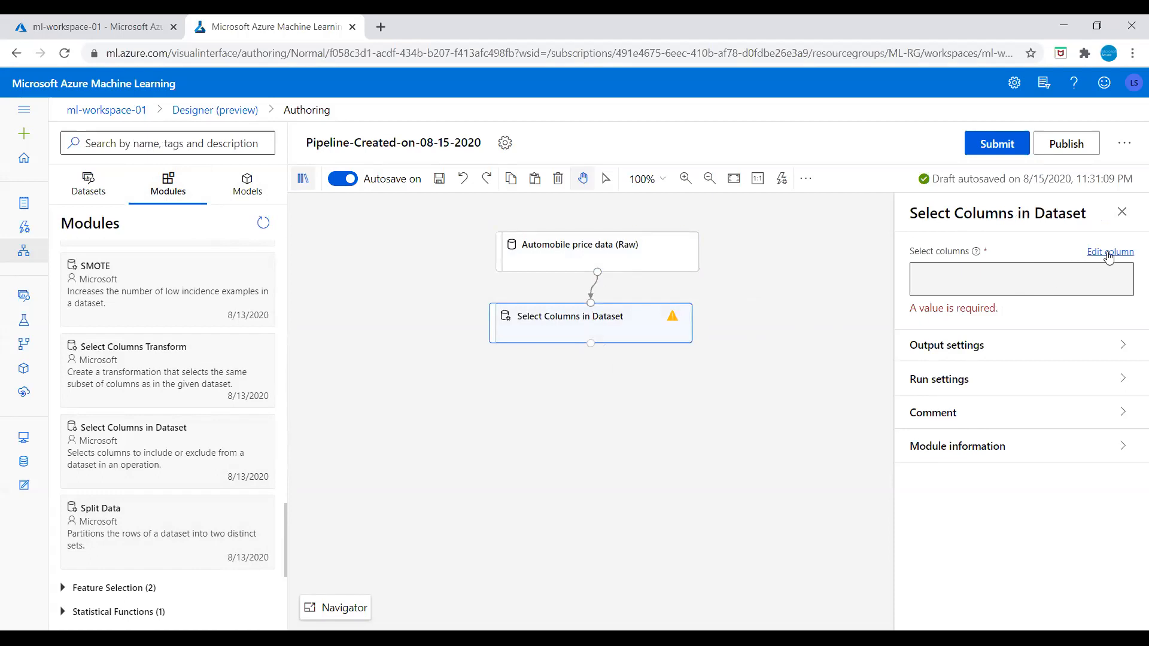
click(1109, 253)
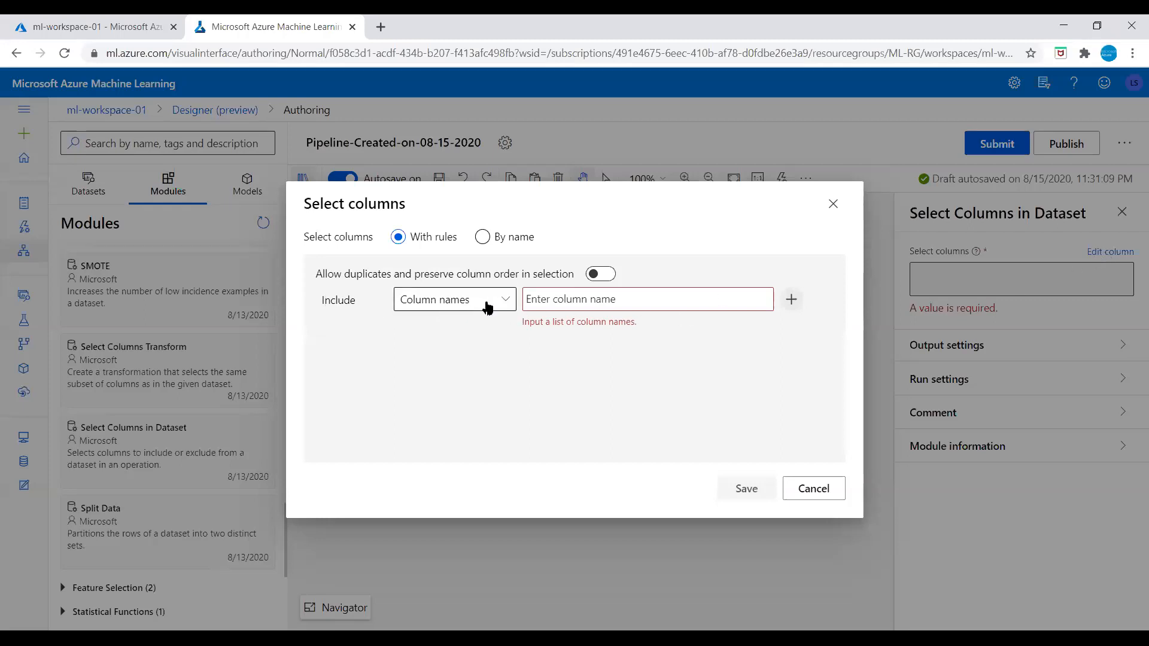
click(508, 304)
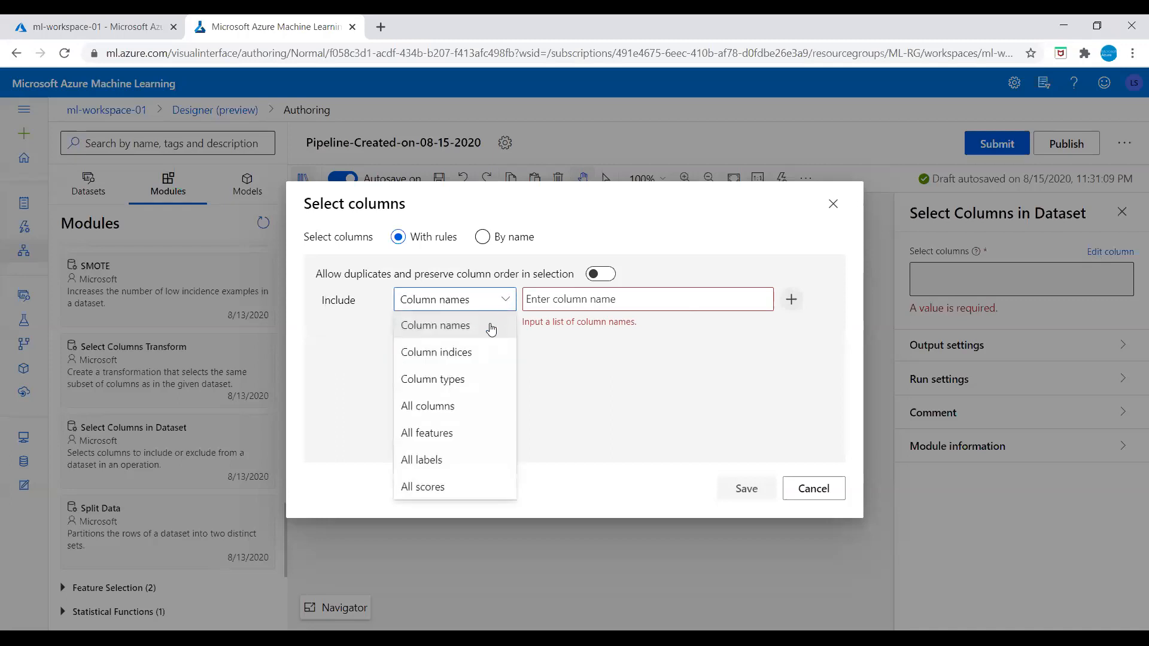
click(439, 407)
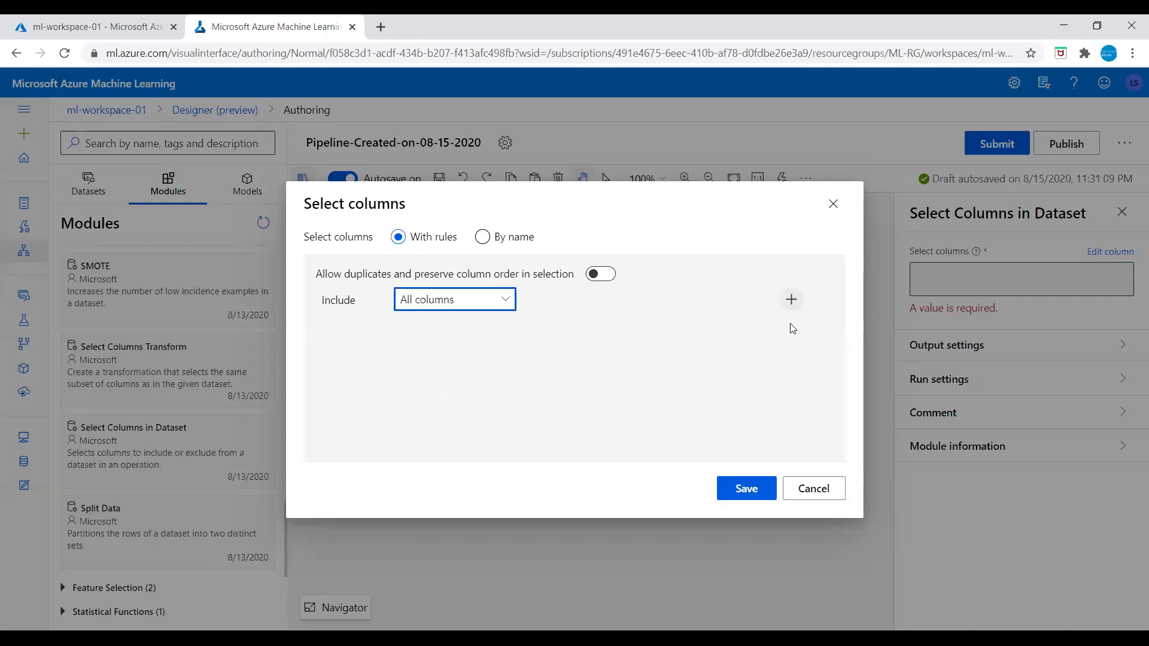
Step: Add a second rule excluding the column name normalized-losses and save the column selection
click(791, 299)
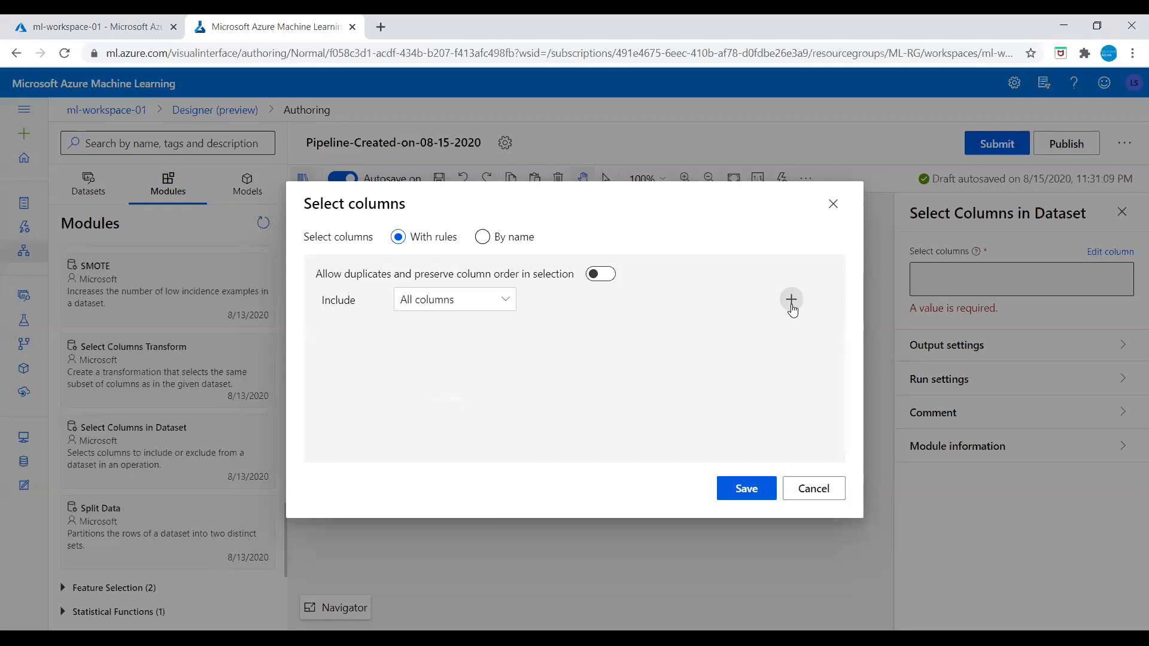
click(379, 335)
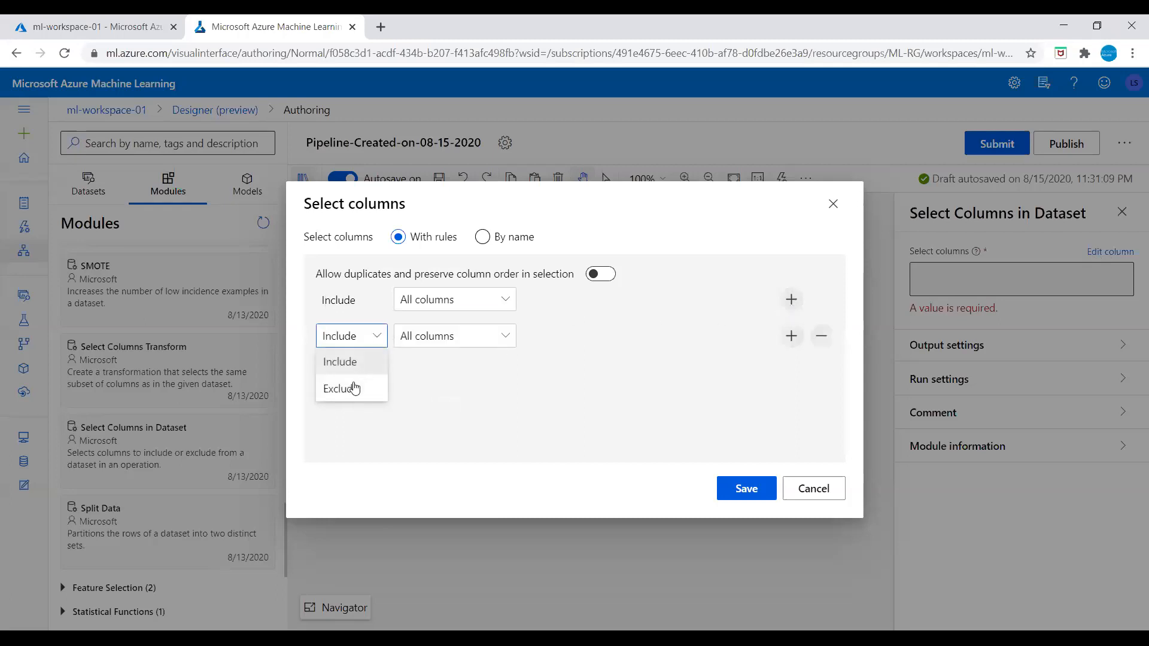
click(352, 391)
click(506, 337)
click(450, 365)
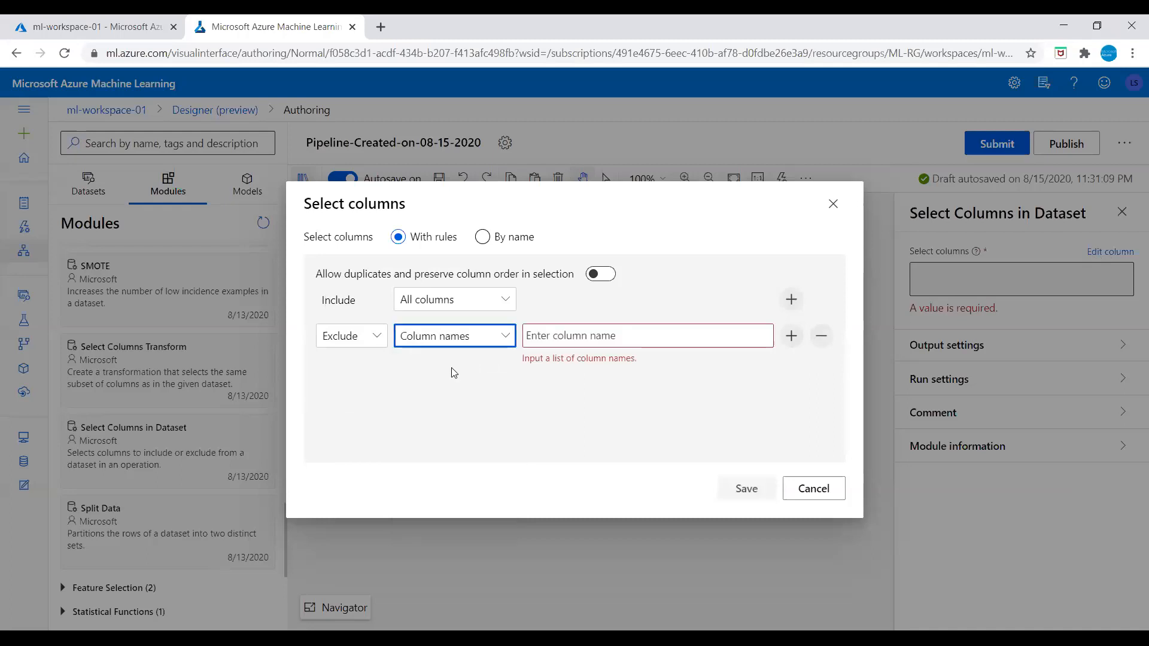
click(555, 337)
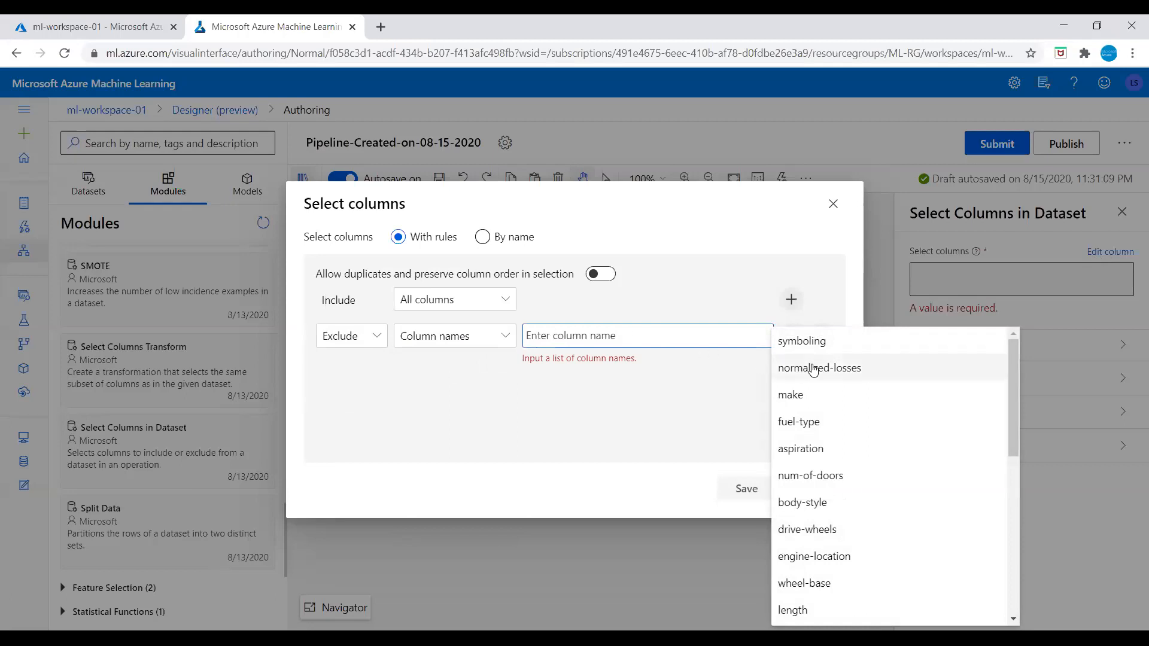
click(813, 372)
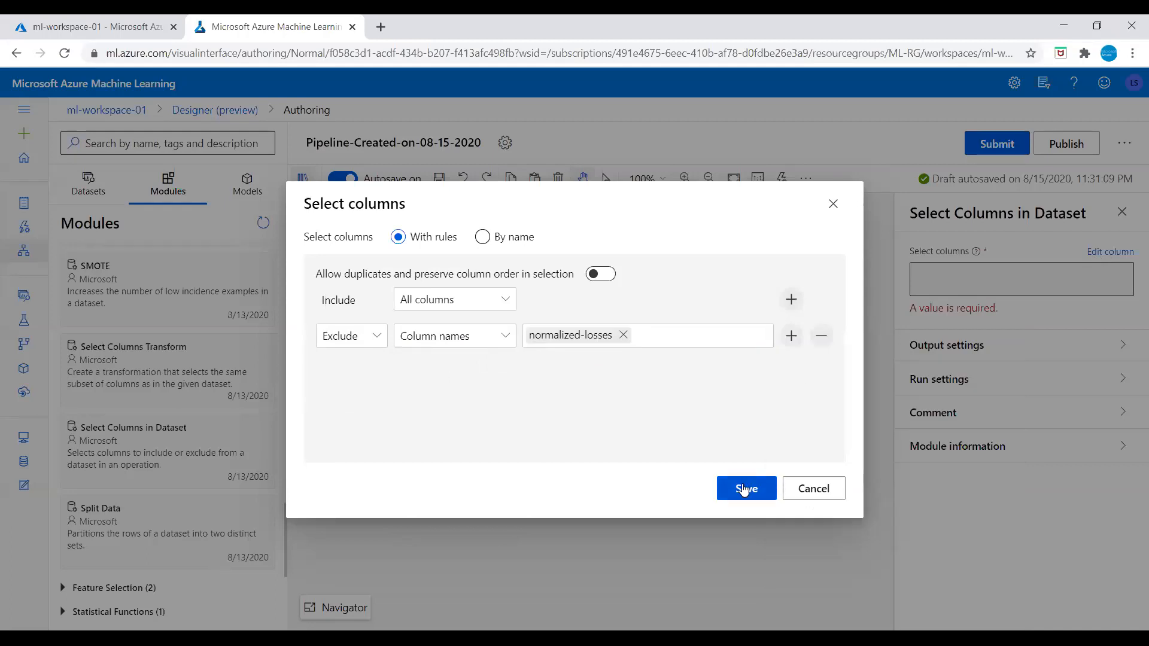
click(744, 489)
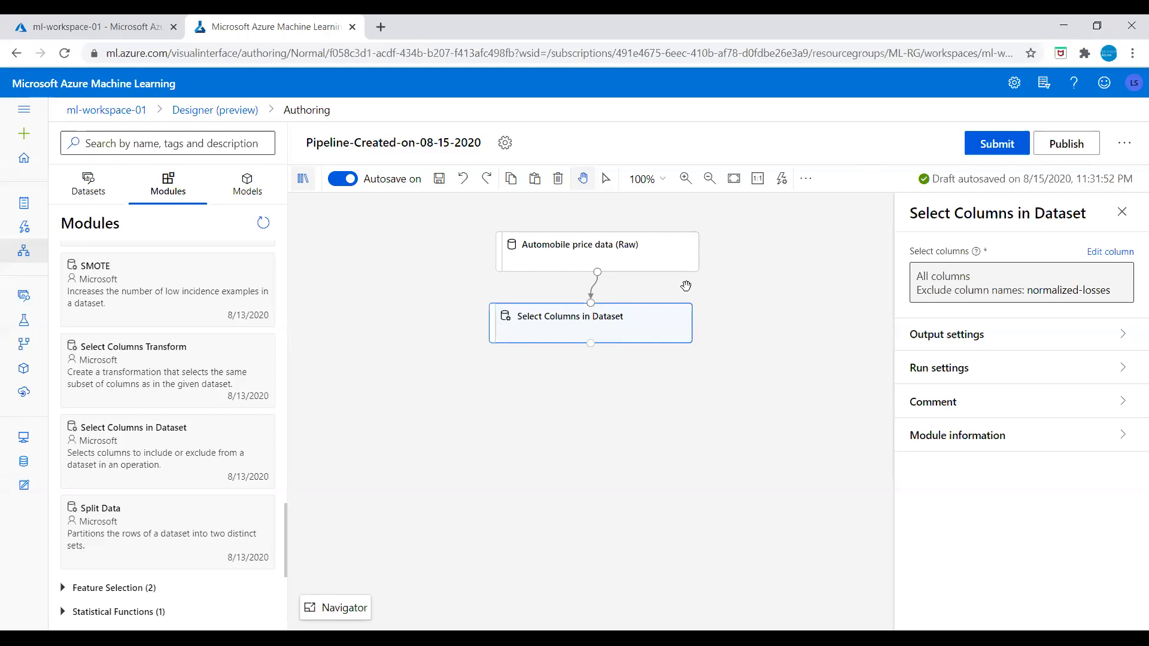
Step: Add the Clean Missing Data module below Select Columns in Dataset and connect the two modules
drag(280, 522, 299, 327)
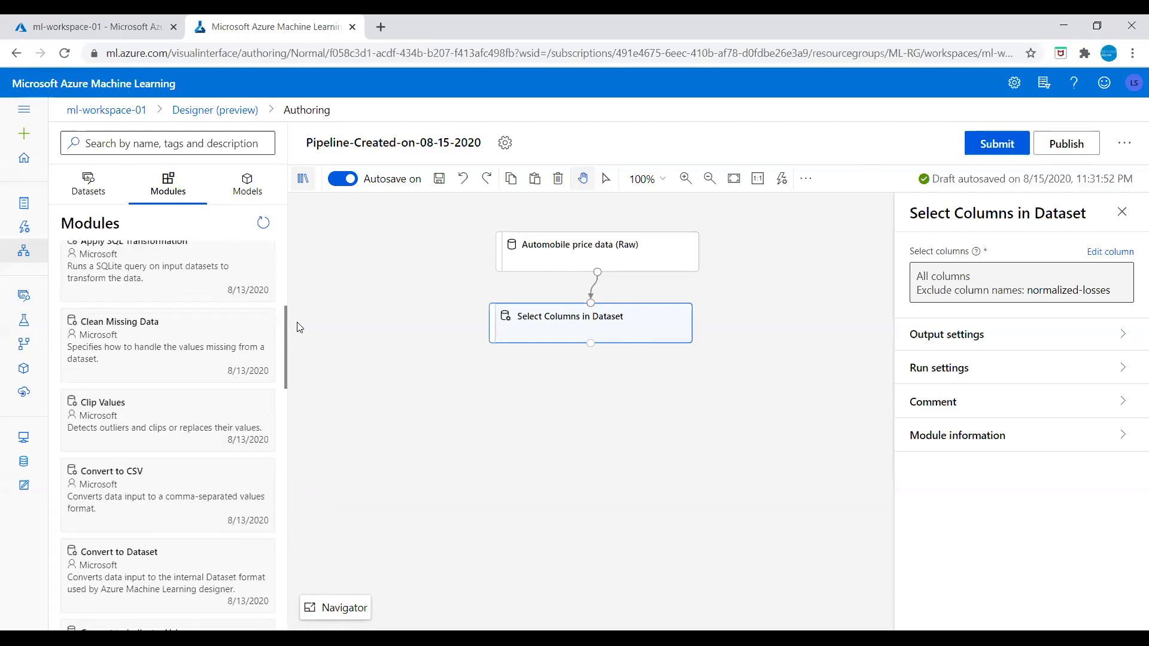
mouse_move(153, 355)
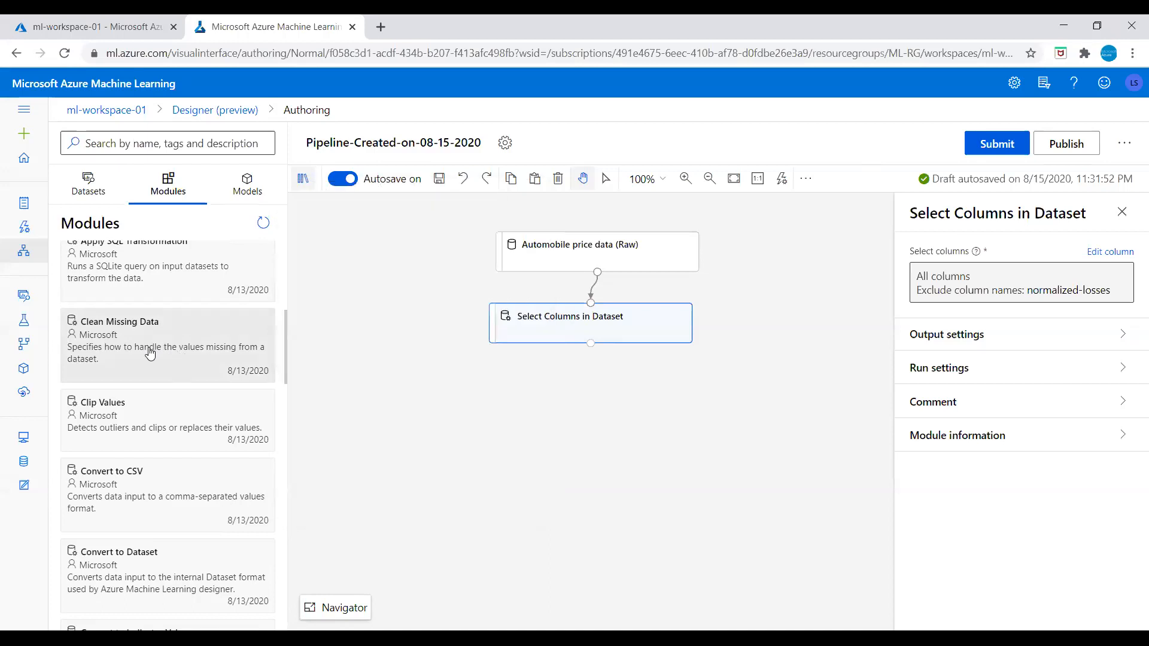
drag(151, 354, 608, 390)
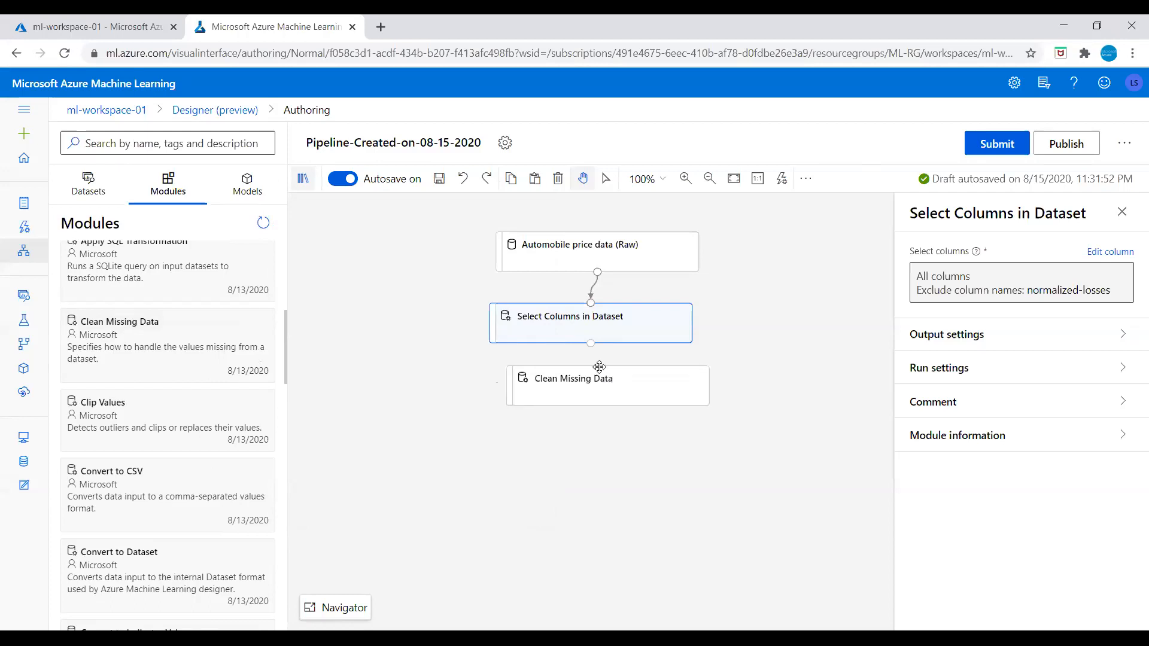
drag(591, 343, 608, 365)
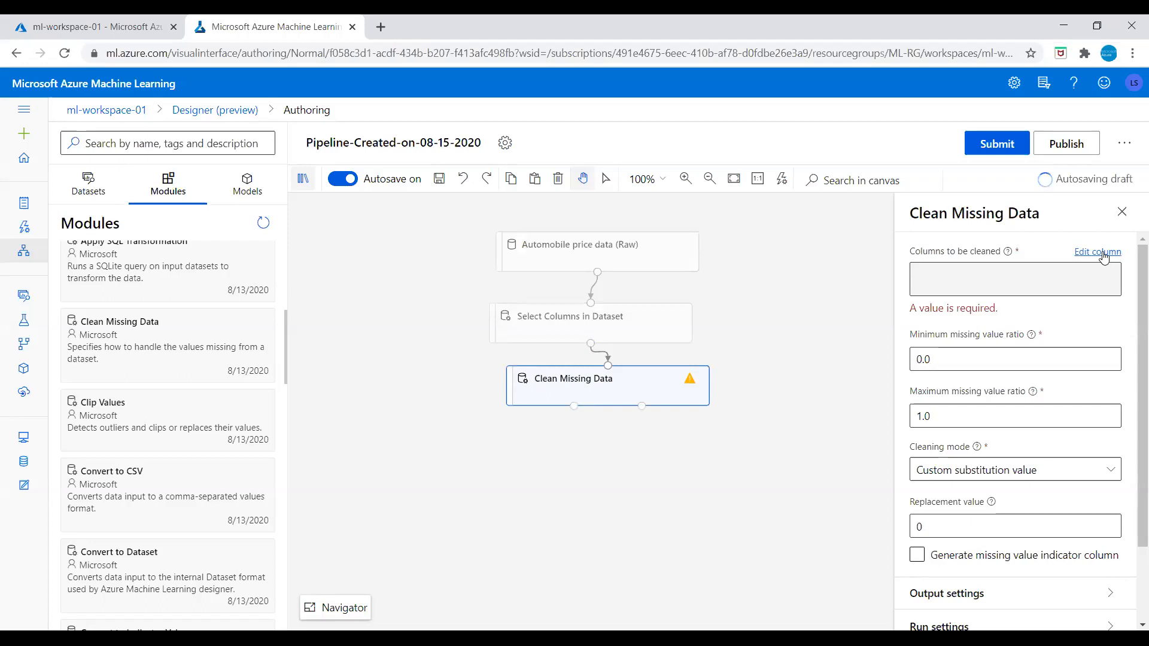
Step: Set the columns to be cleaned in the Clean Missing Data module to all columns and save
click(1103, 252)
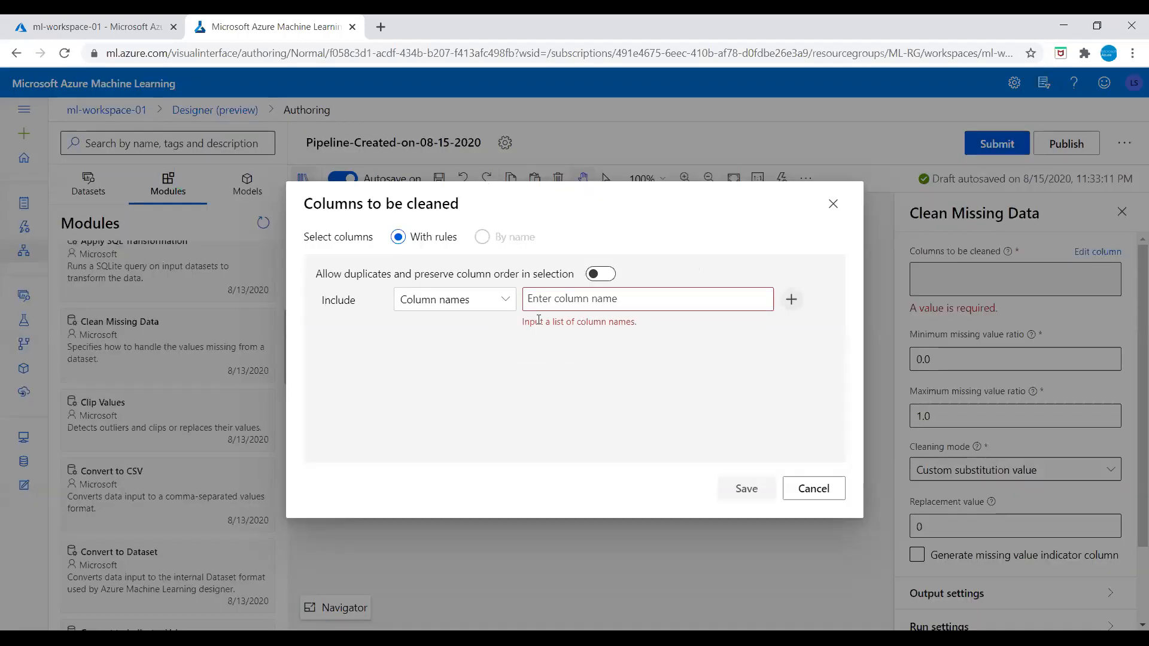
click(507, 301)
click(453, 405)
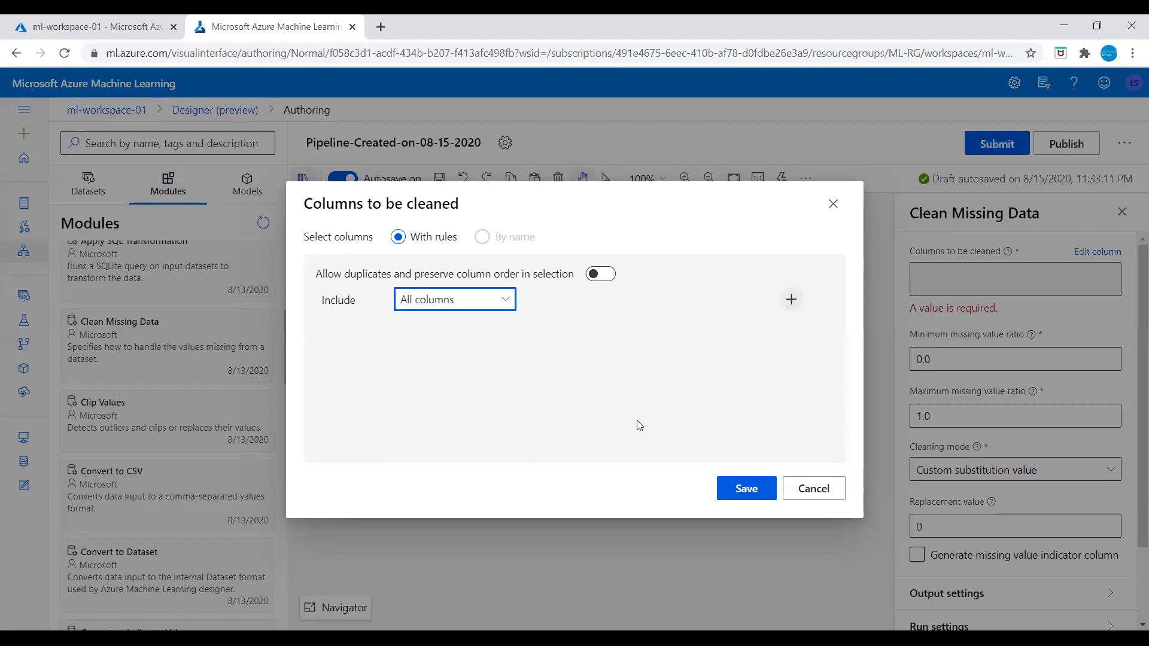
click(746, 490)
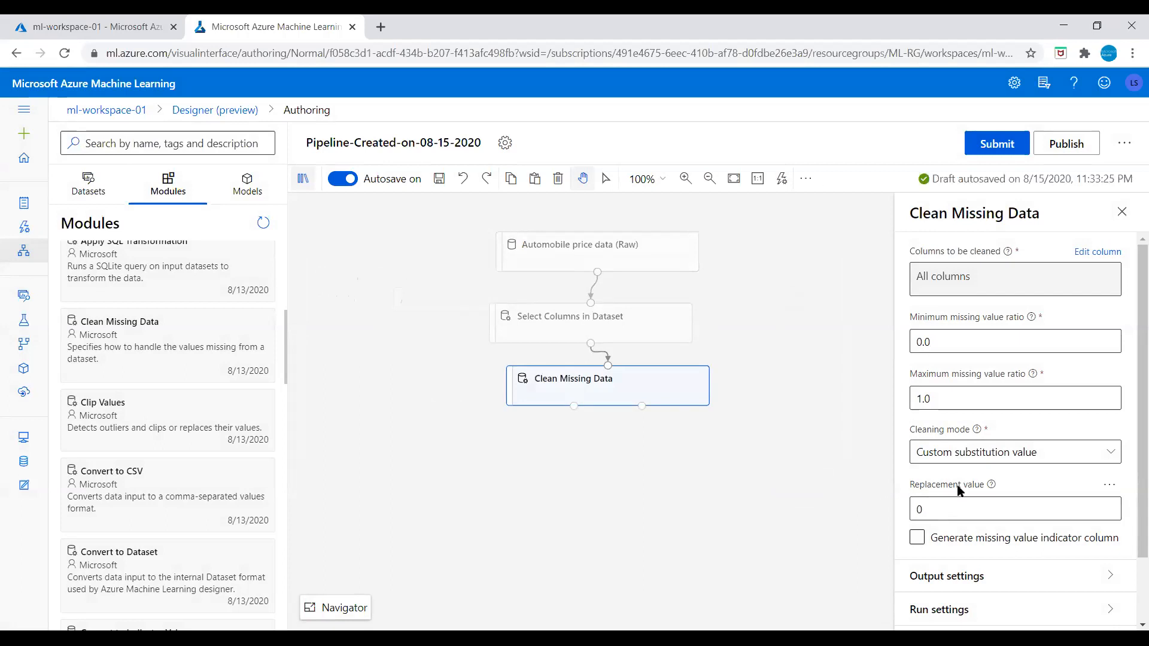
Step: Set the Clean Missing Data module's cleaning mode to Remove entire row and close its settings
scroll(984, 484, down, 2)
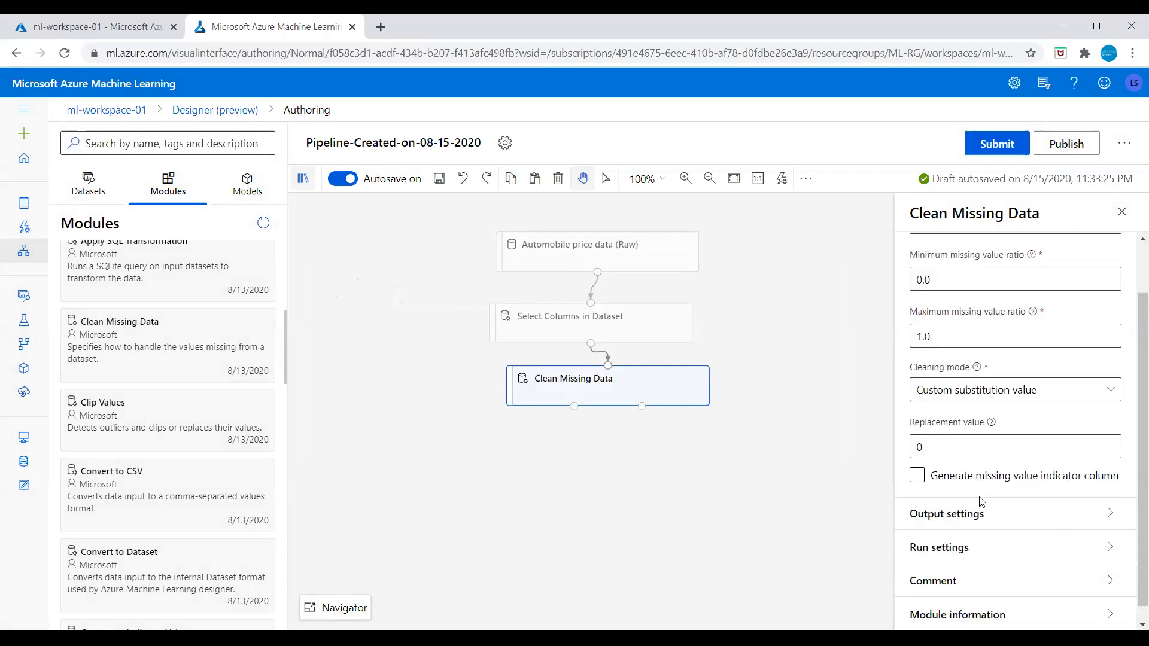
click(1024, 381)
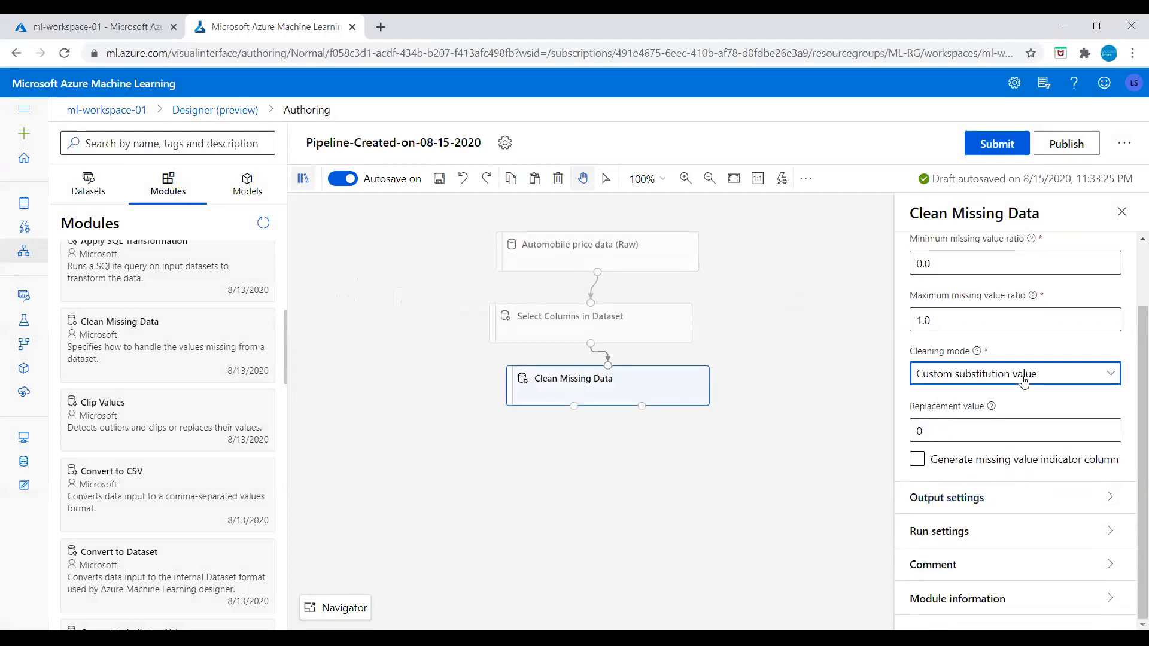
click(1024, 380)
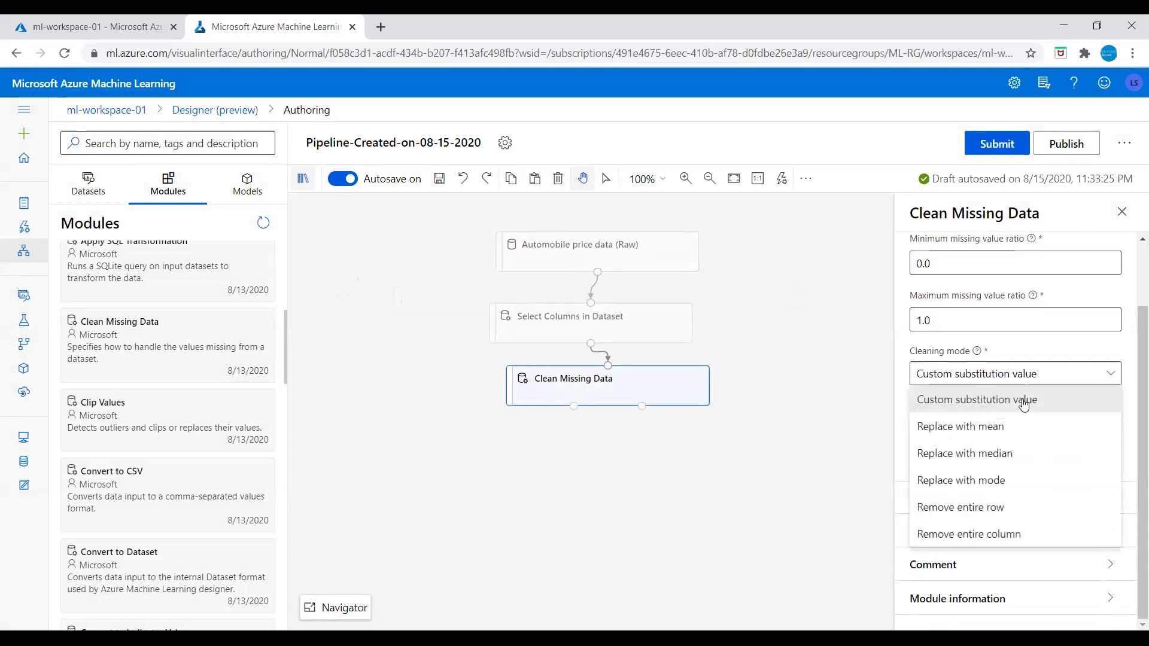
click(975, 507)
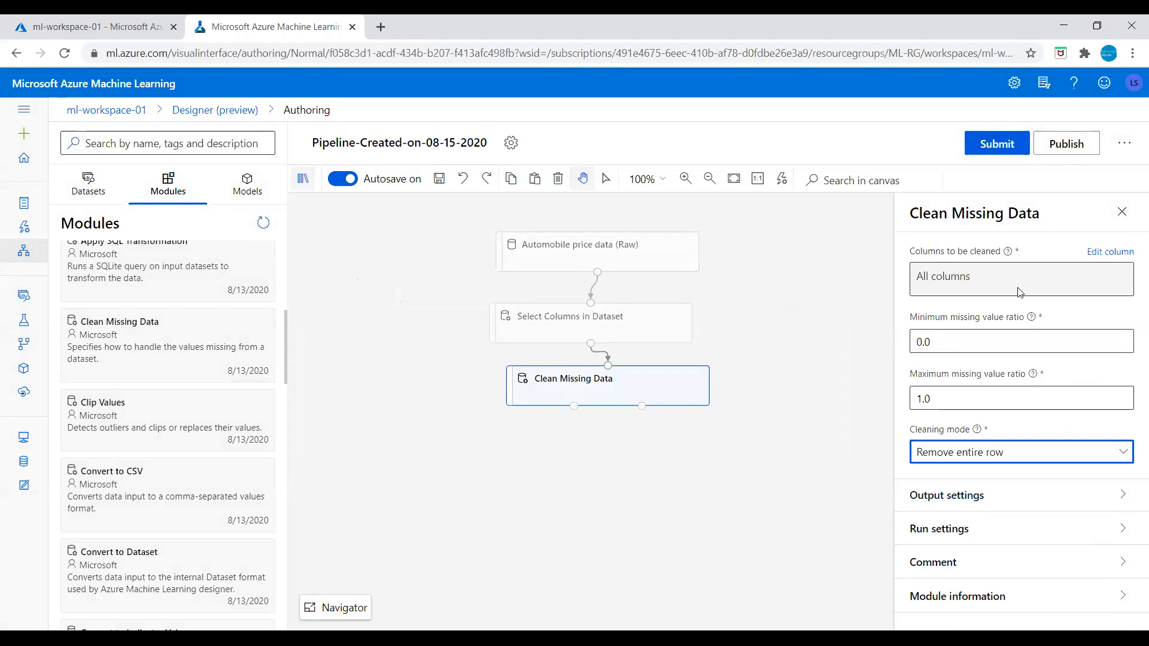
click(1121, 212)
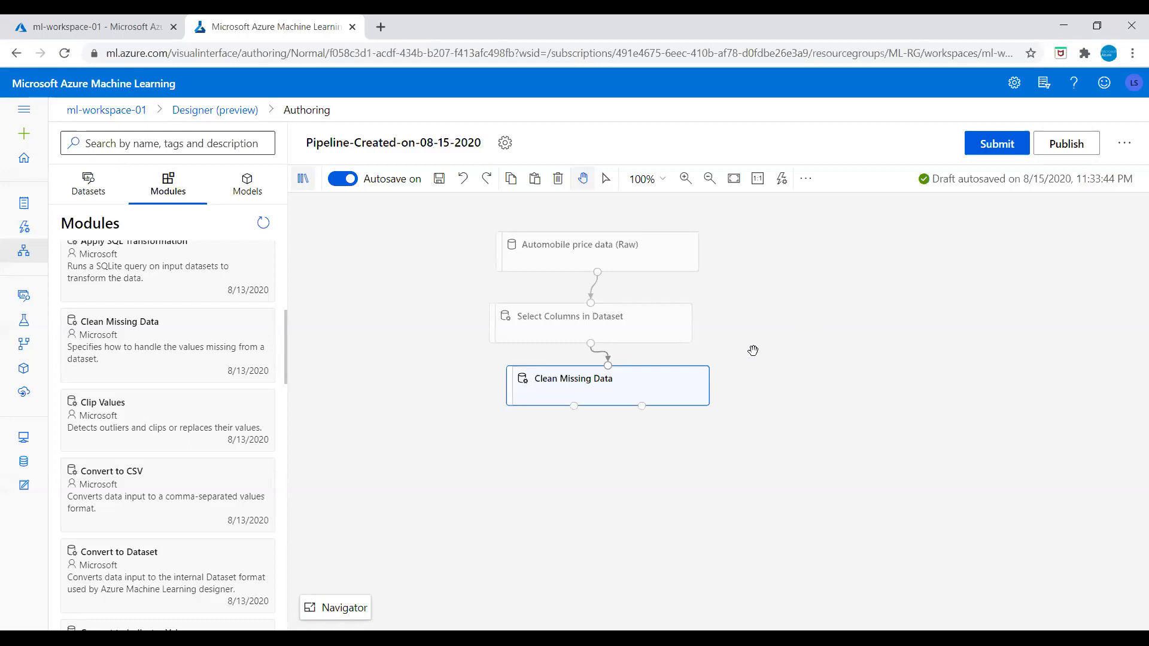
Step: Open the comment field in the settings of the Select Columns in Dataset module
click(587, 317)
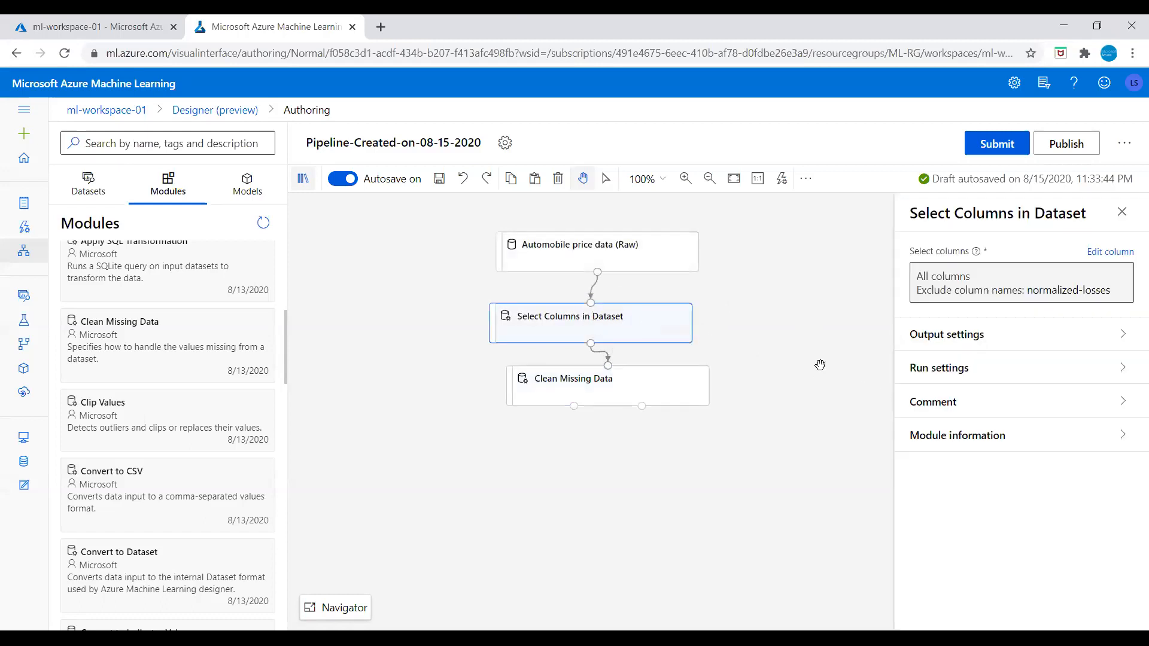
click(946, 402)
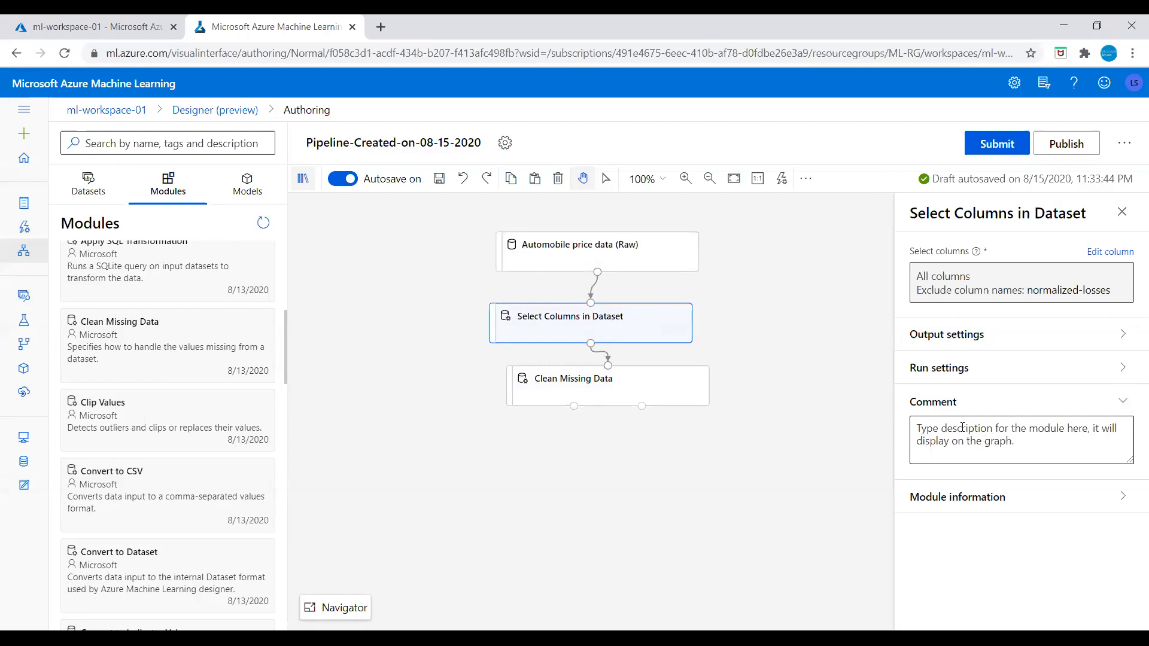
click(960, 404)
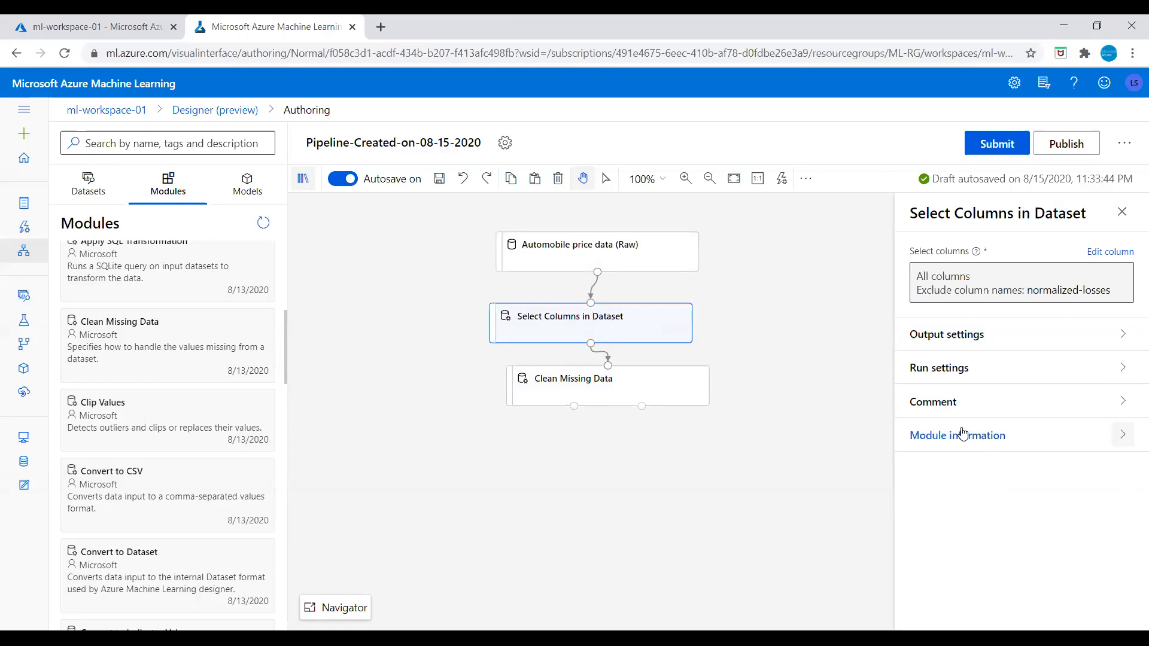
click(961, 412)
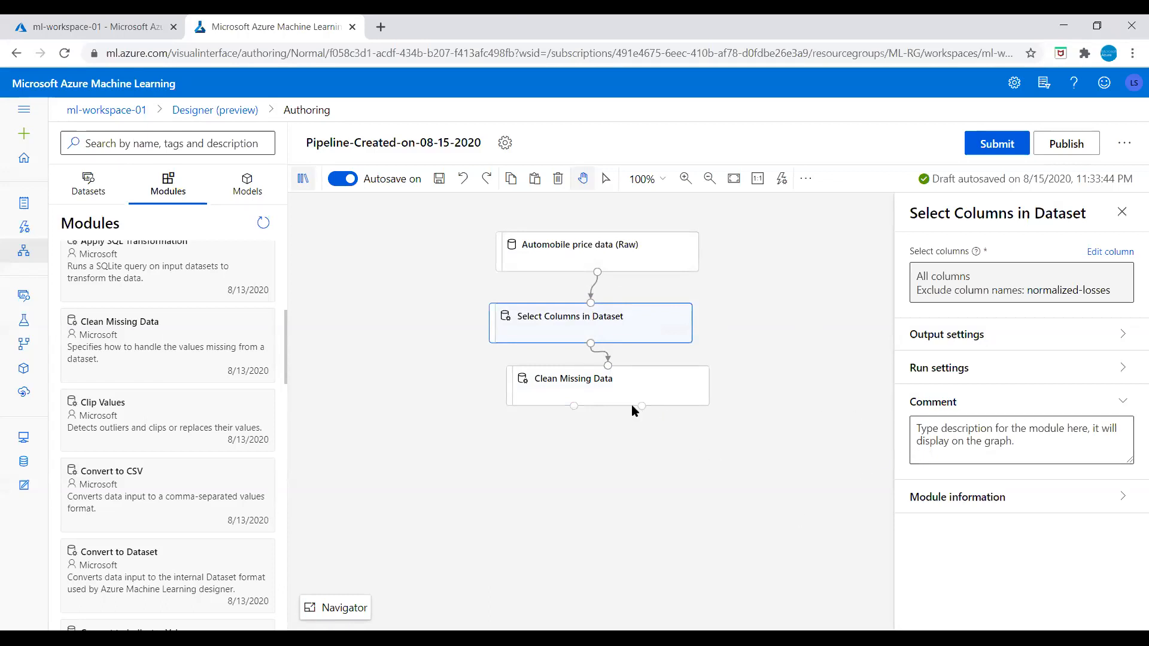
Step: Add the comment "remove missing value rows" to the Clean Missing Data module and close its settings
click(582, 392)
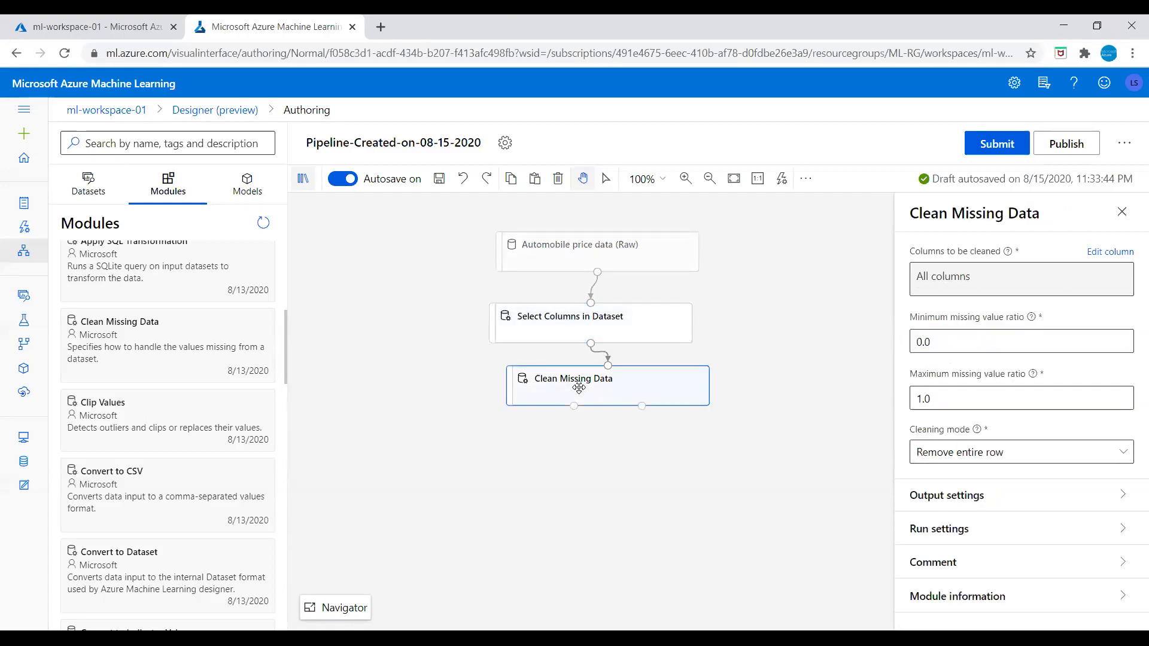
click(946, 568)
click(956, 584)
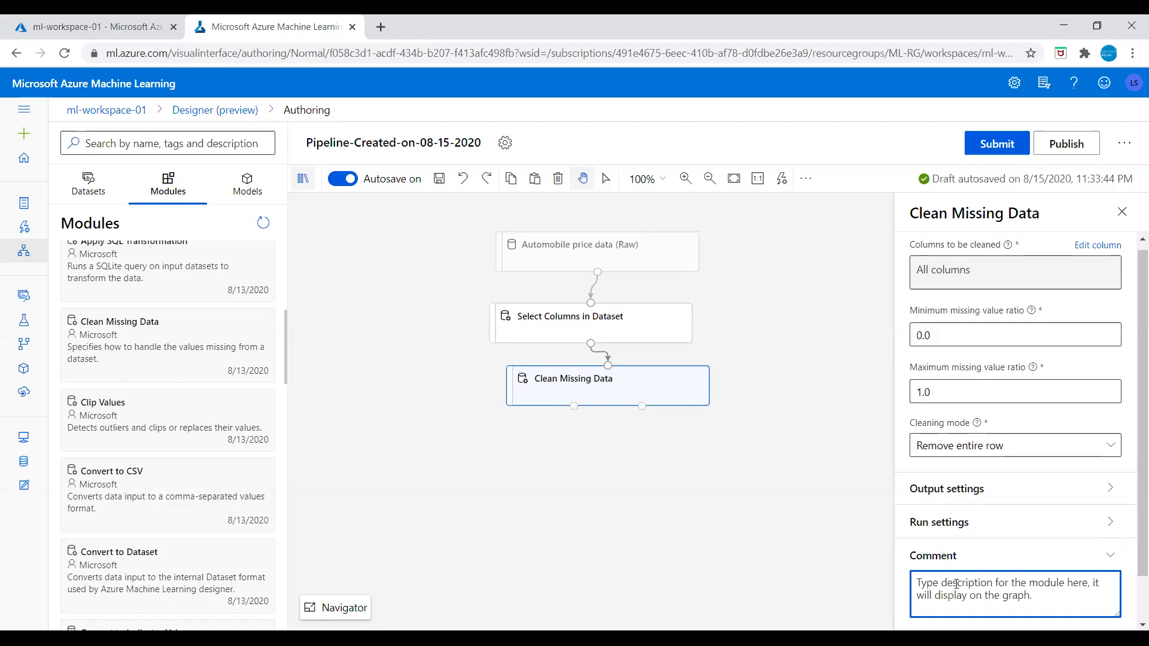
text(remove missing value rows)
click(1121, 212)
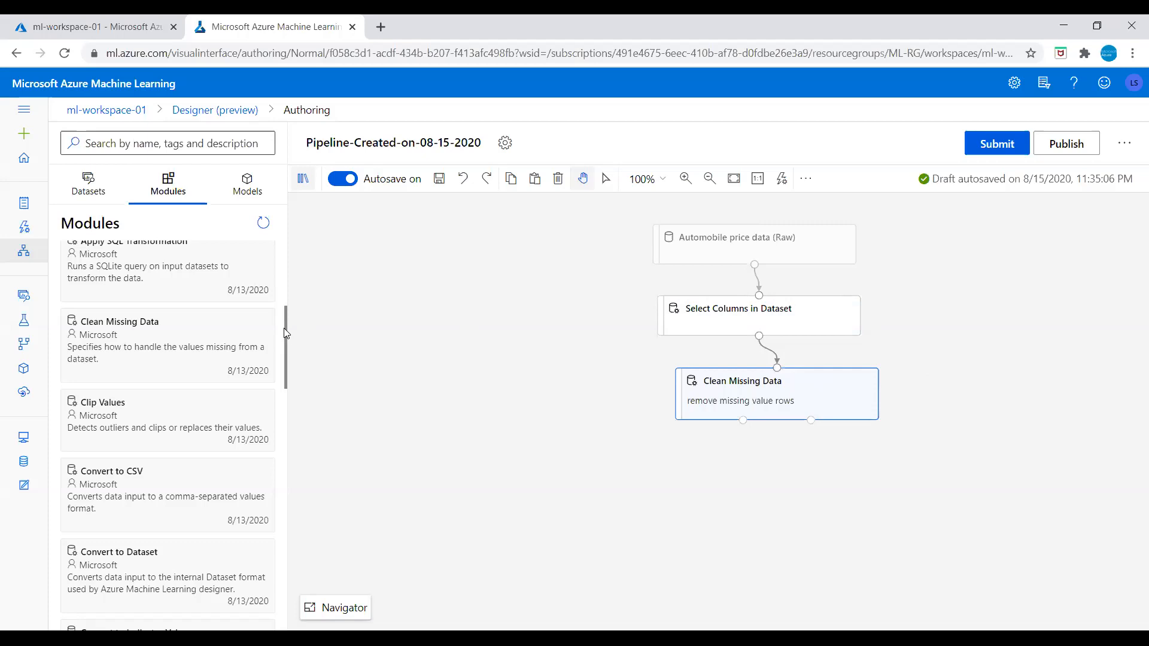
Step: Add the Split Data module below Clean Missing Data and connect Clean Missing Data's first output to it
drag(286, 333, 279, 356)
scroll(278, 356, down, 2)
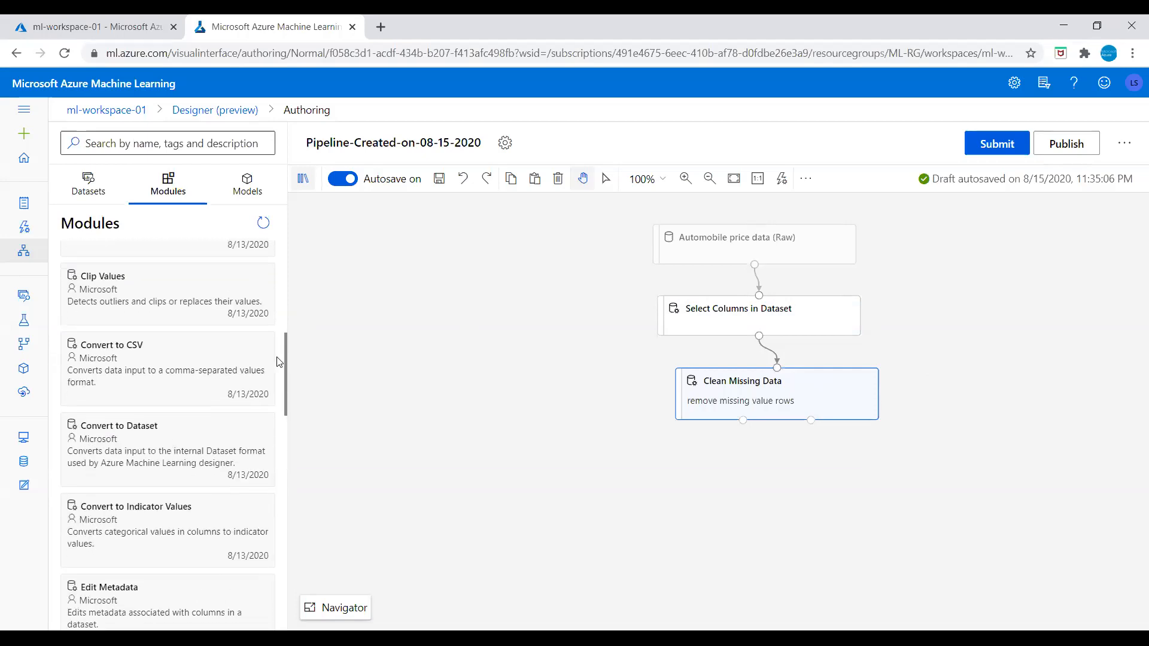
scroll(272, 396, down, 9)
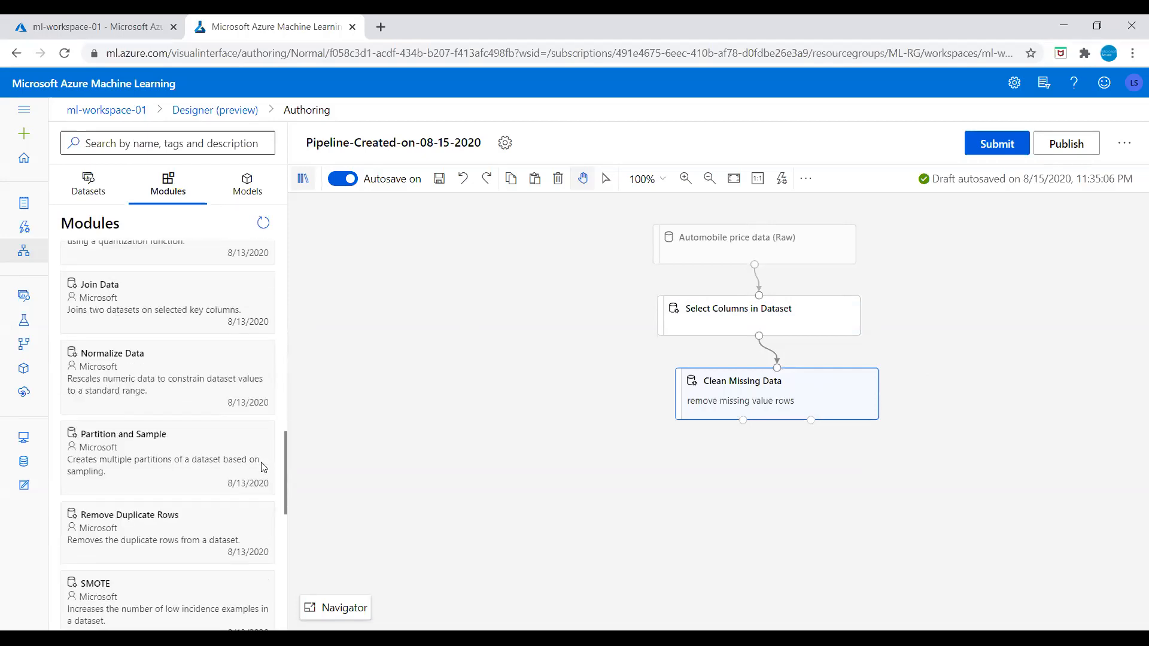
scroll(260, 507, down, 2)
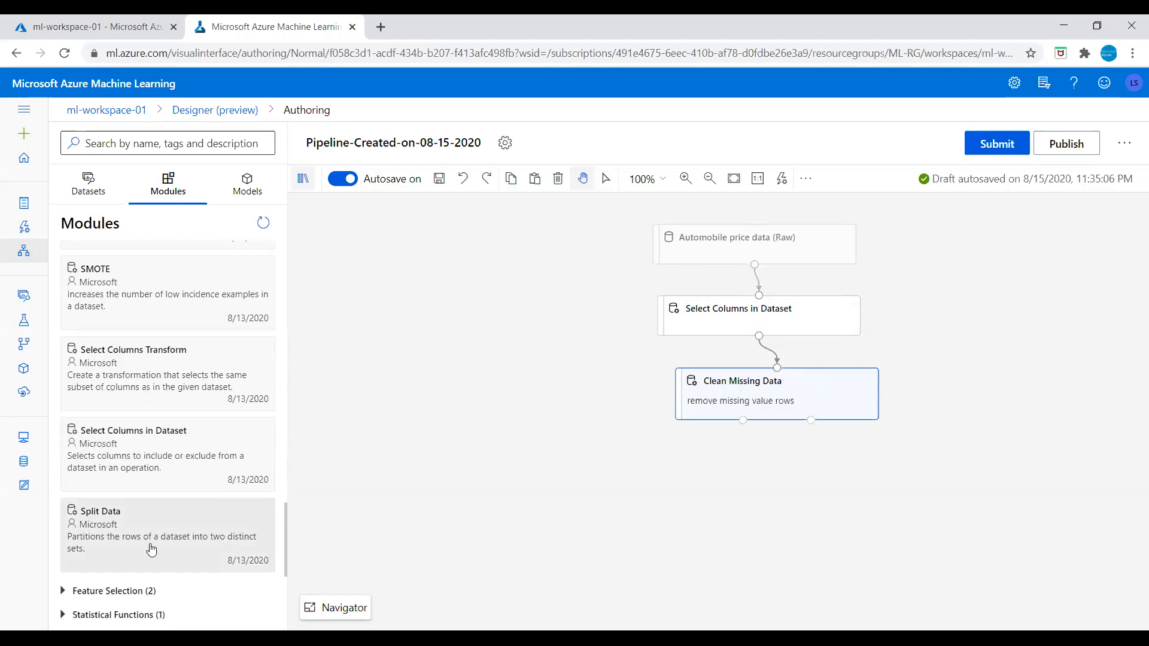
mouse_move(99, 532)
drag(99, 532, 760, 468)
click(759, 470)
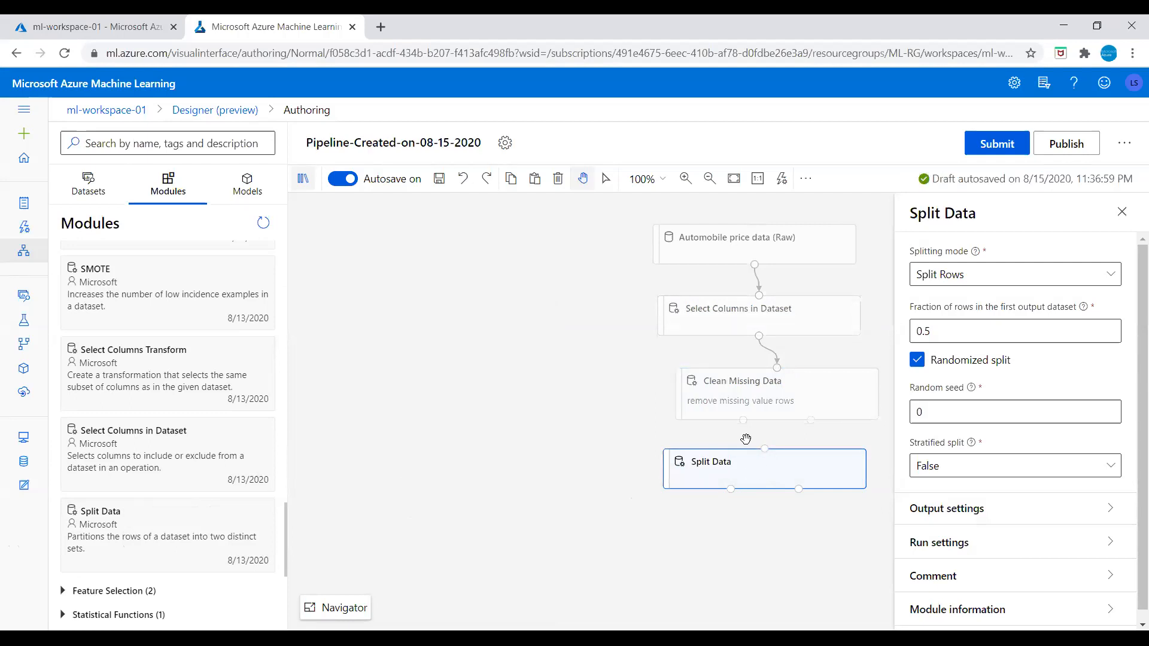
drag(745, 420, 768, 455)
Step: Set the Split Data module's fraction of rows in the first output dataset to 0.7
click(938, 329)
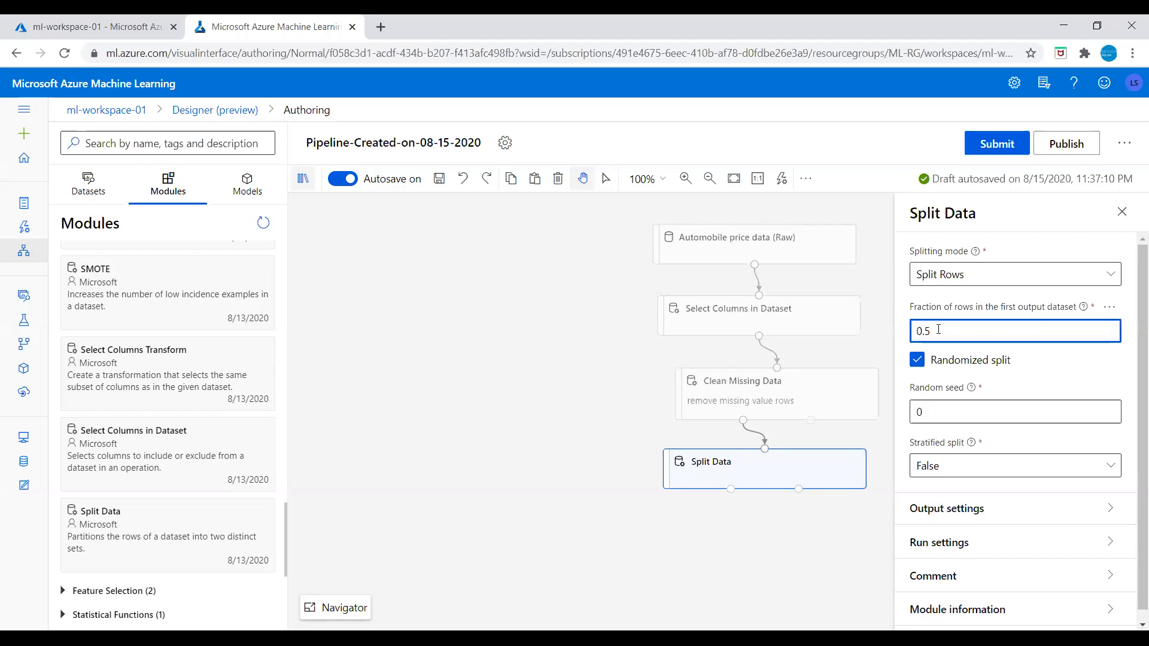
key(BackSpace)
key(BackSpace)
text(.7)
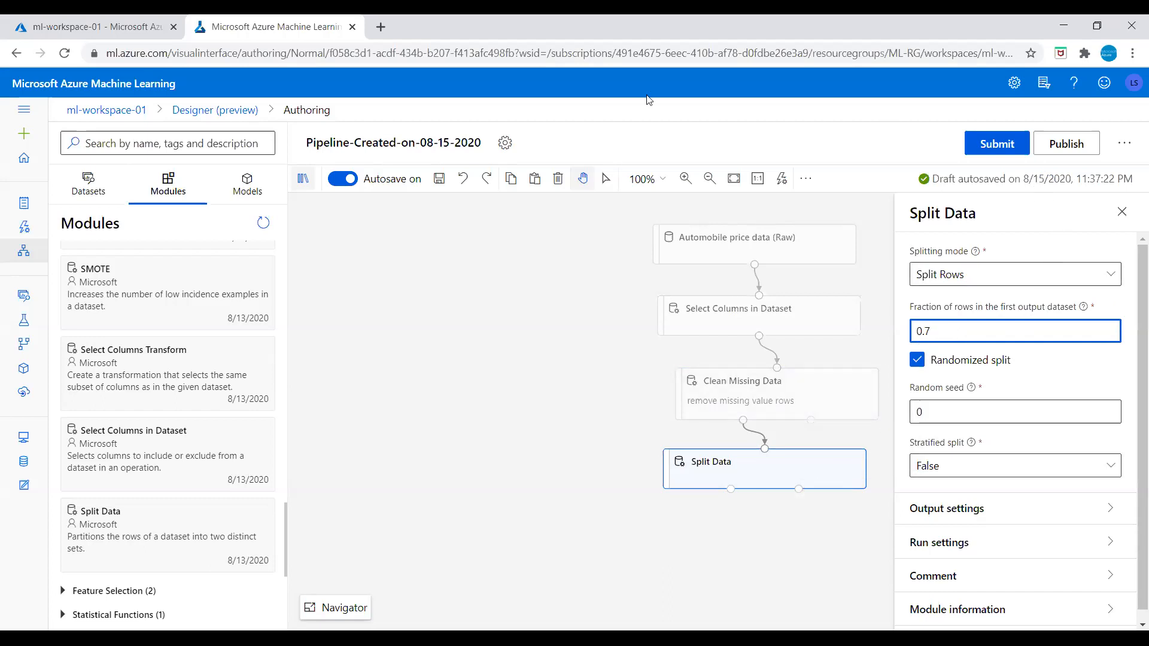
click(895, 99)
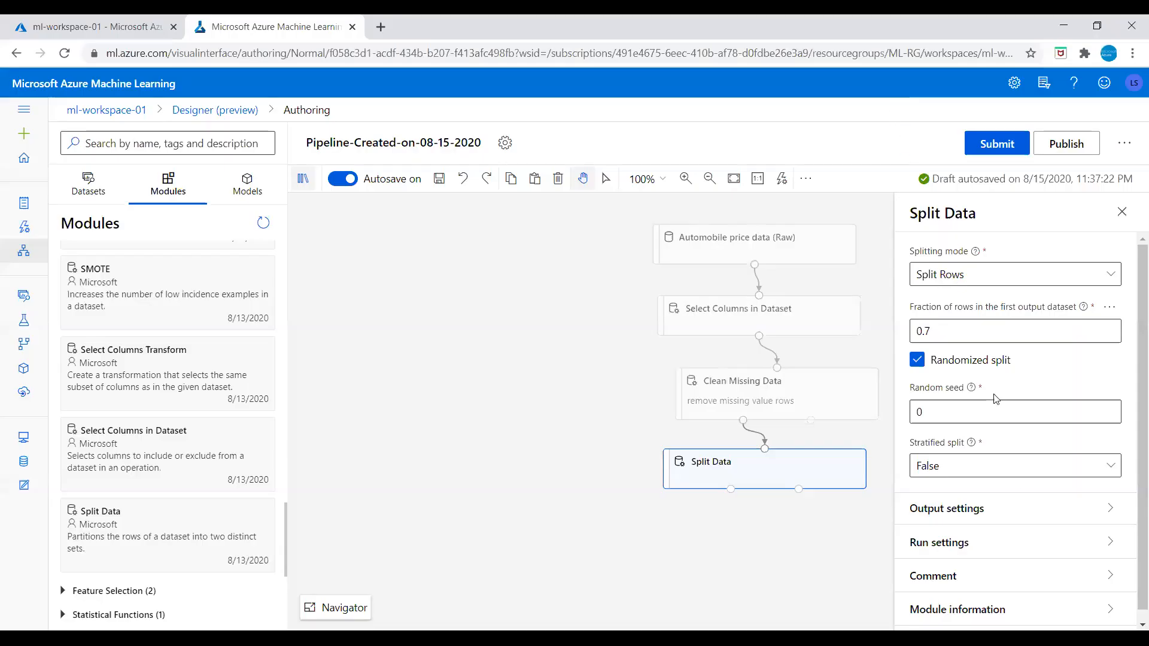
Step: Add the comment "split the datset into training set 0.7 and data set 0.3" to the Split Data module and close its settings
click(952, 576)
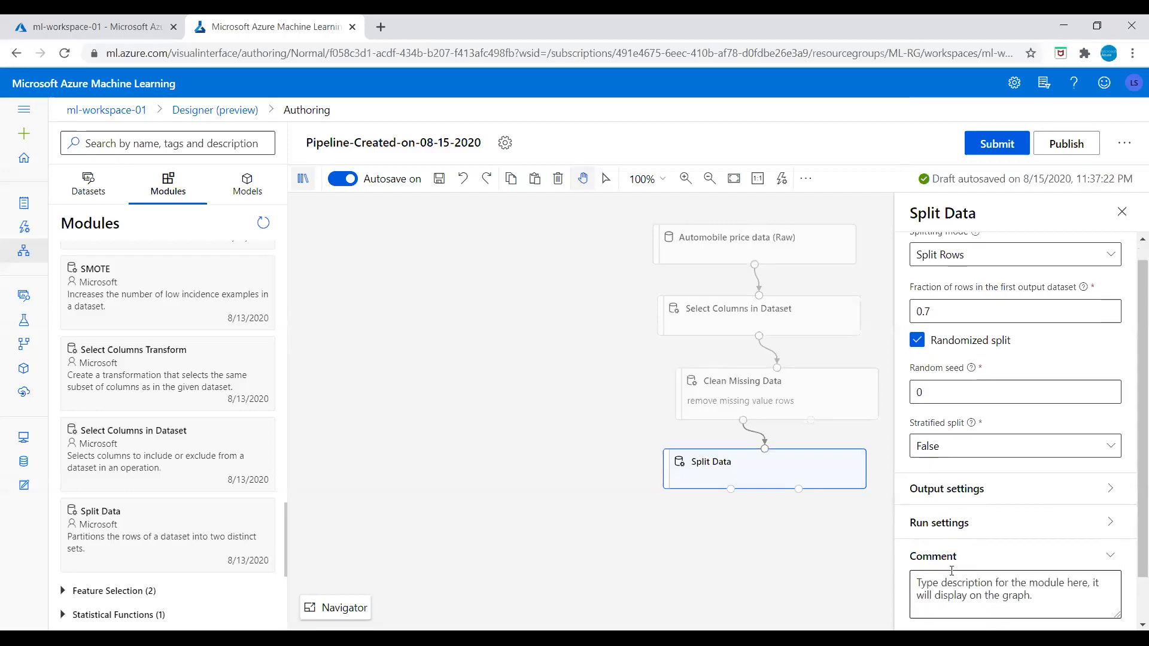
click(960, 581)
text(s)
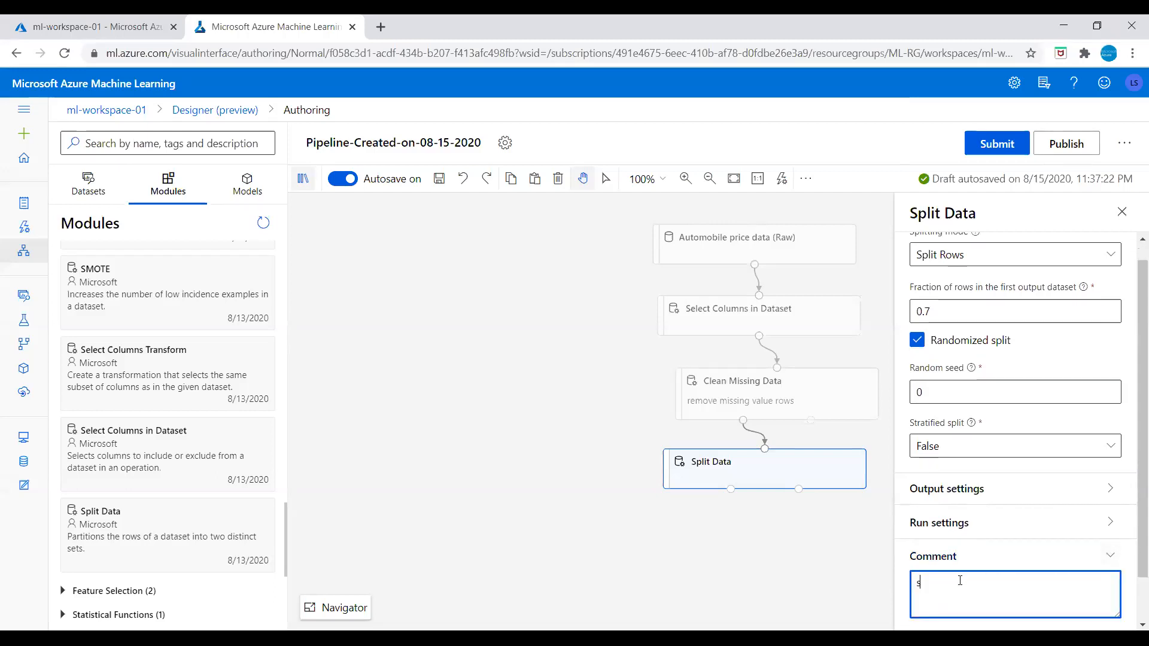
text(plit the datset into training set 0.7)
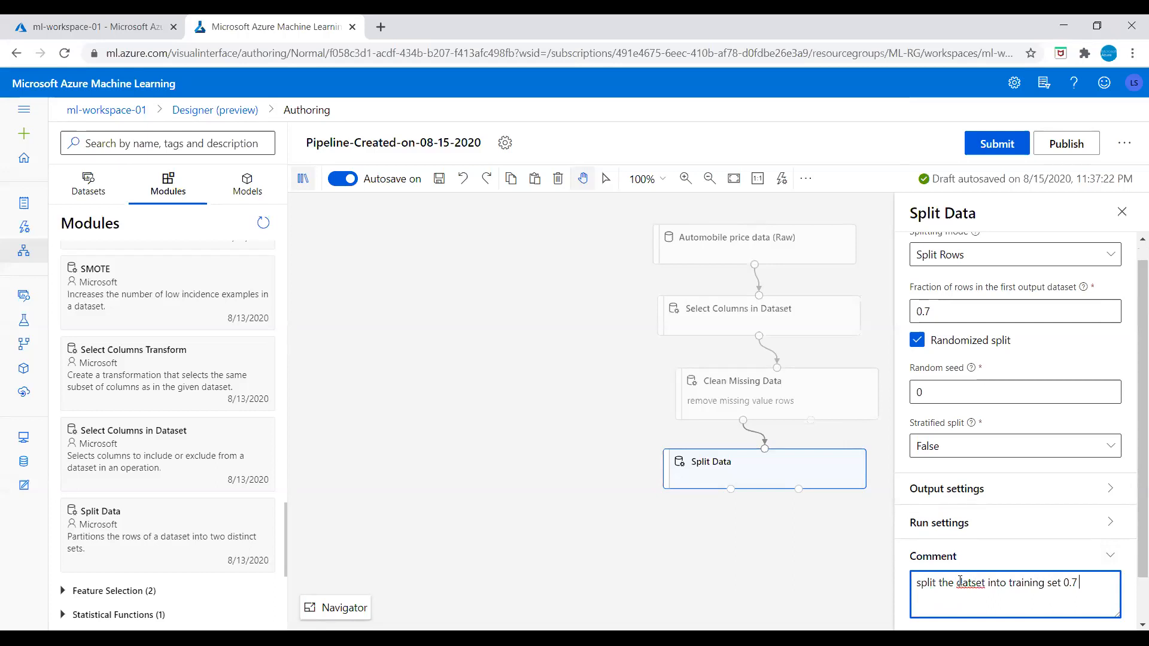
text( and data set 0.3)
click(1122, 211)
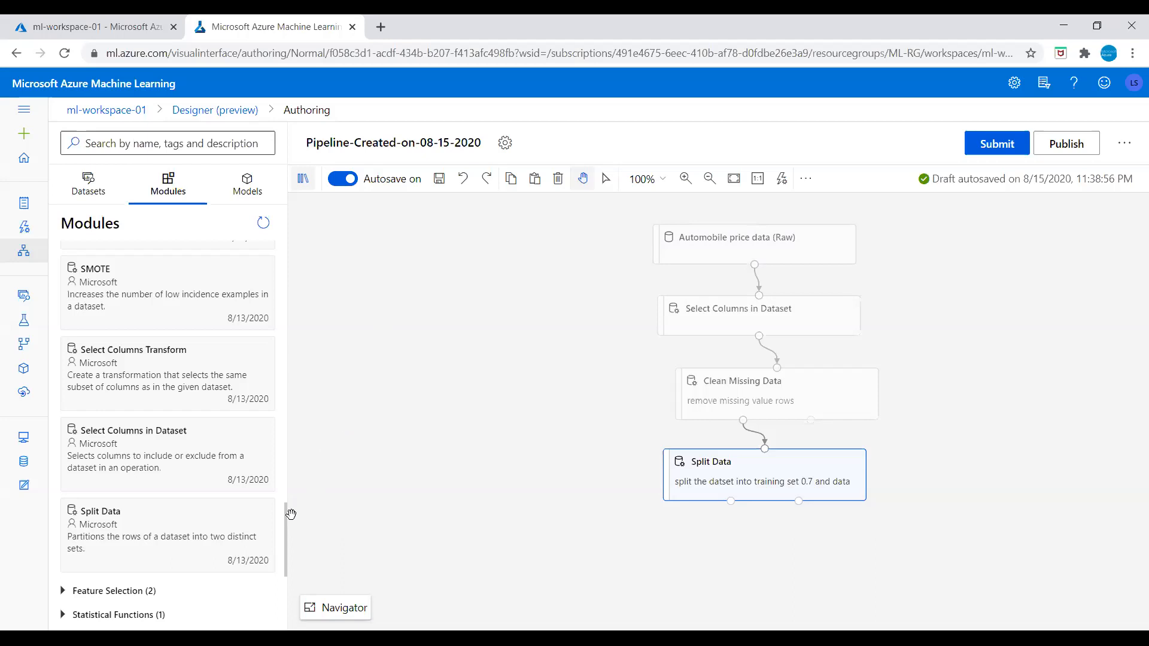
Step: Add the Linear Regression module from the machine learning algorithms beside Split Data and close its settings
drag(287, 518, 215, 270)
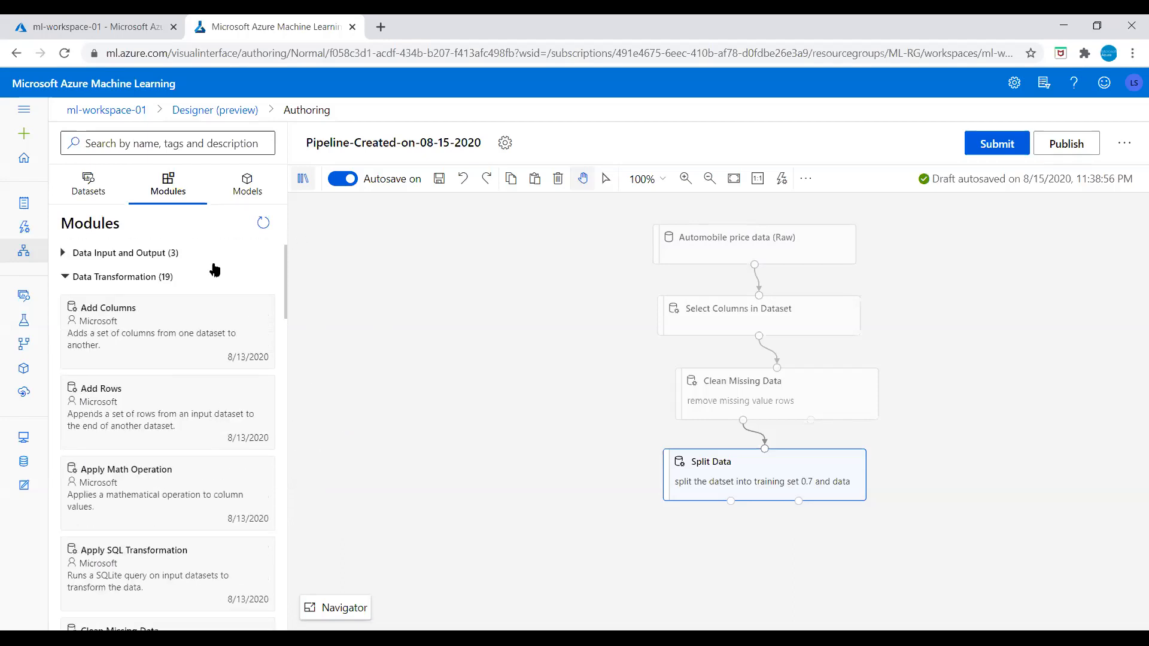
click(66, 278)
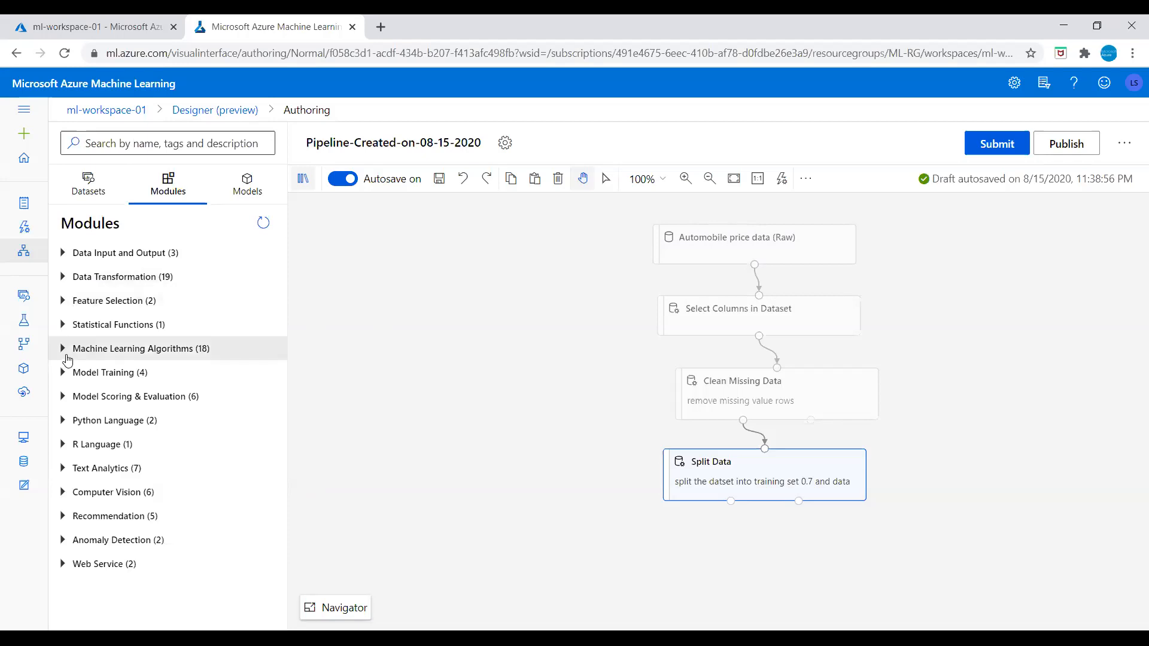
click(75, 355)
scroll(146, 403, down, 3)
scroll(153, 430, down, 3)
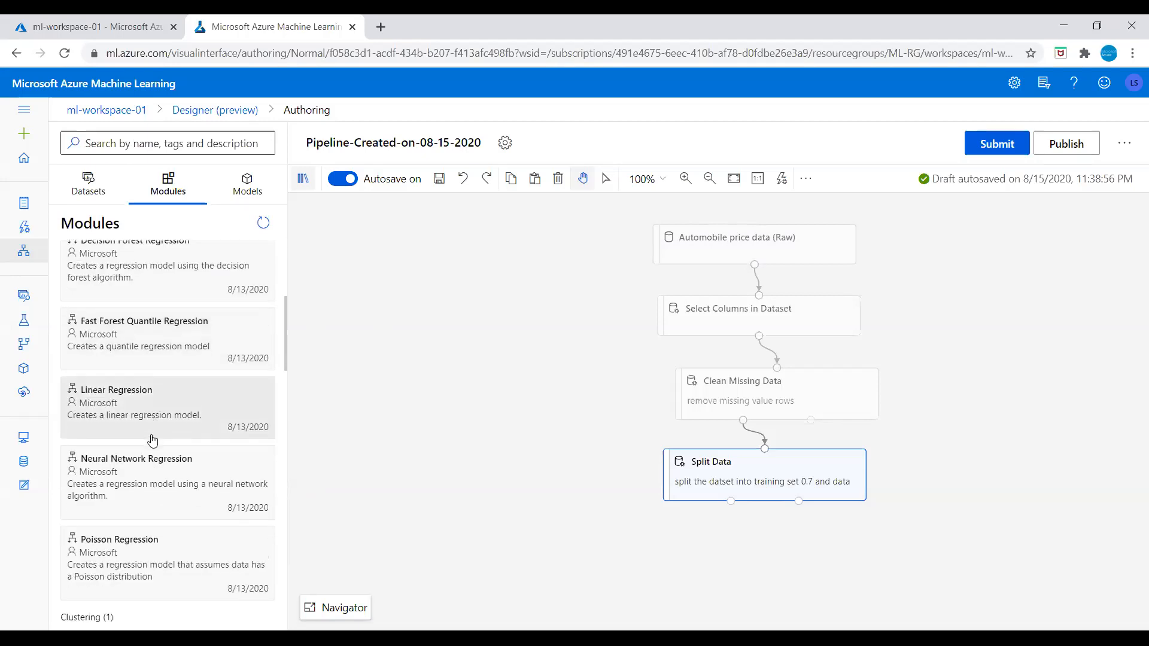
drag(101, 349, 486, 477)
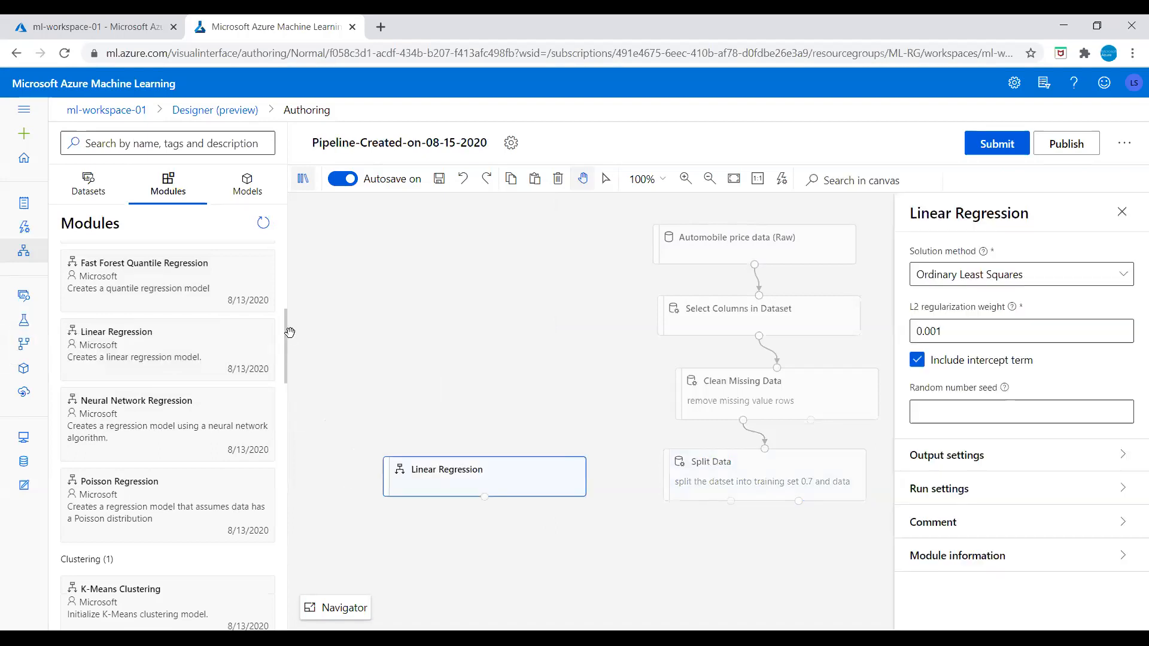
click(1123, 213)
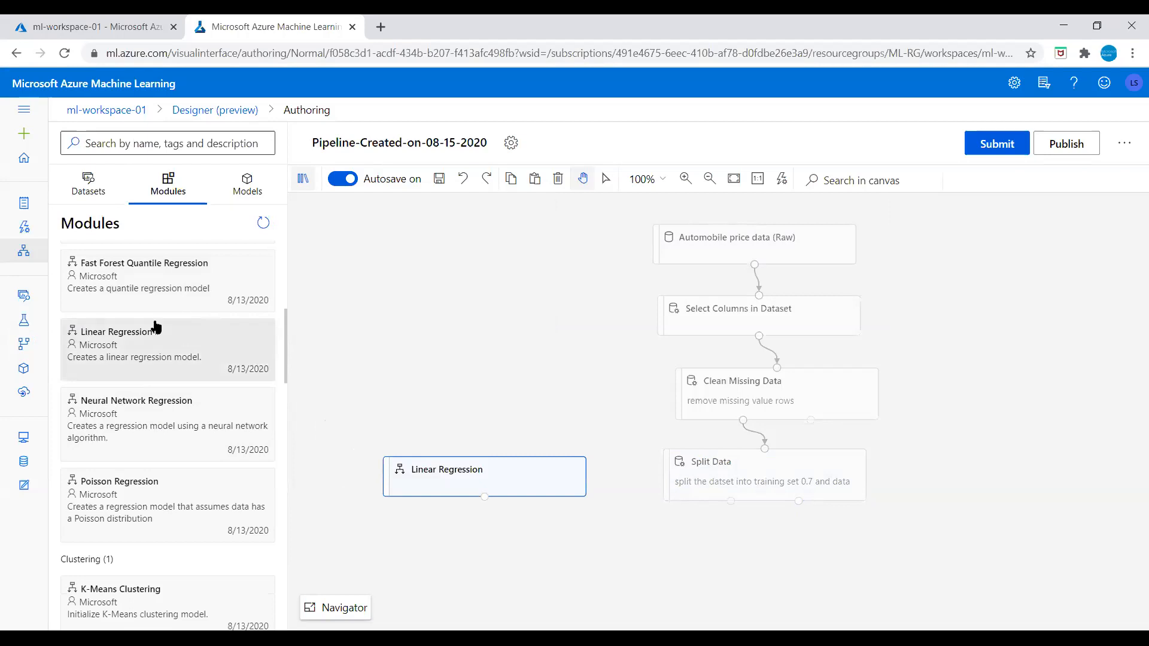
Step: Add the Train Model module from the model training group below Linear Regression and Split Data
drag(286, 326, 290, 283)
scroll(210, 284, up, 3)
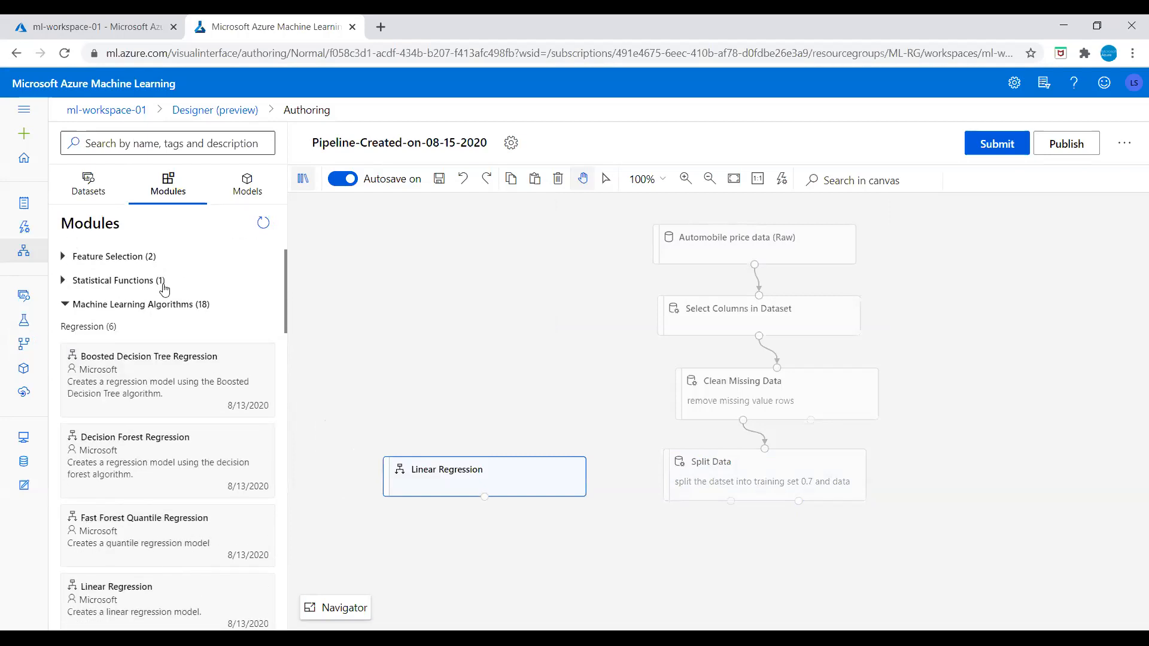
click(64, 304)
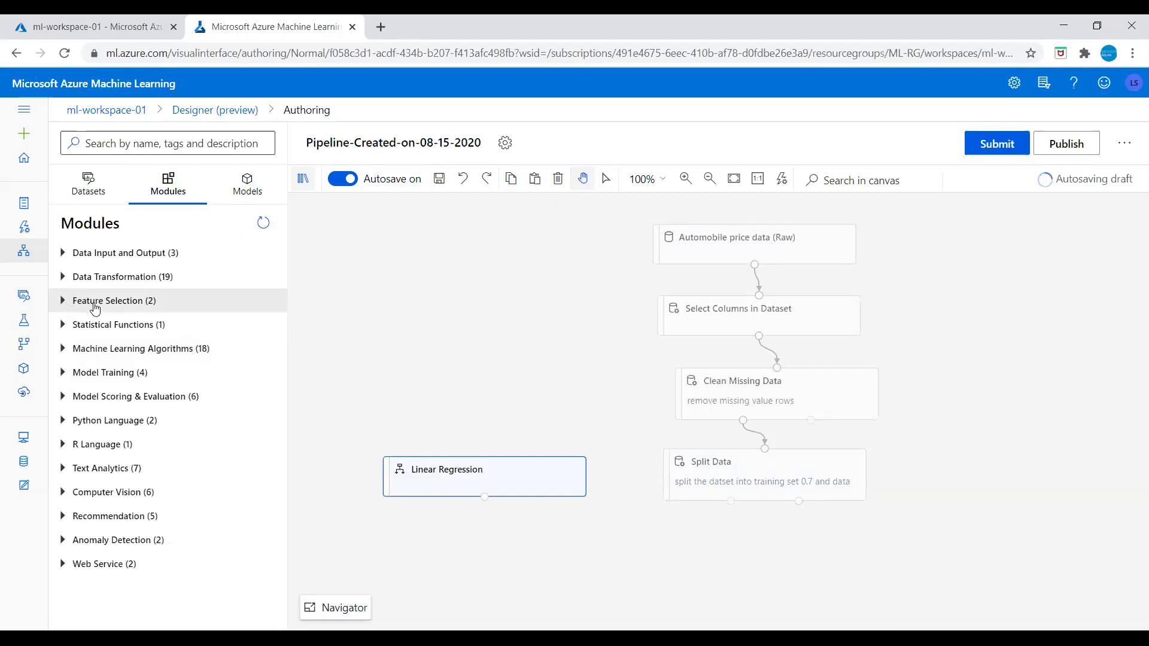
click(64, 378)
scroll(120, 454, down, 1)
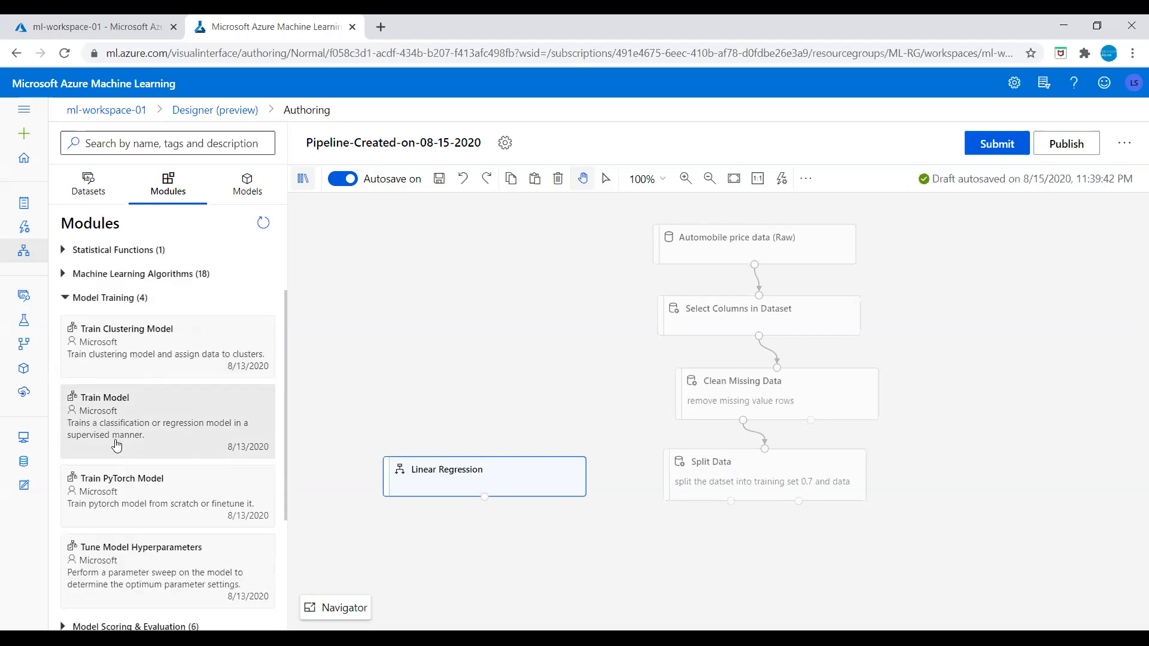
drag(107, 420, 640, 562)
click(639, 562)
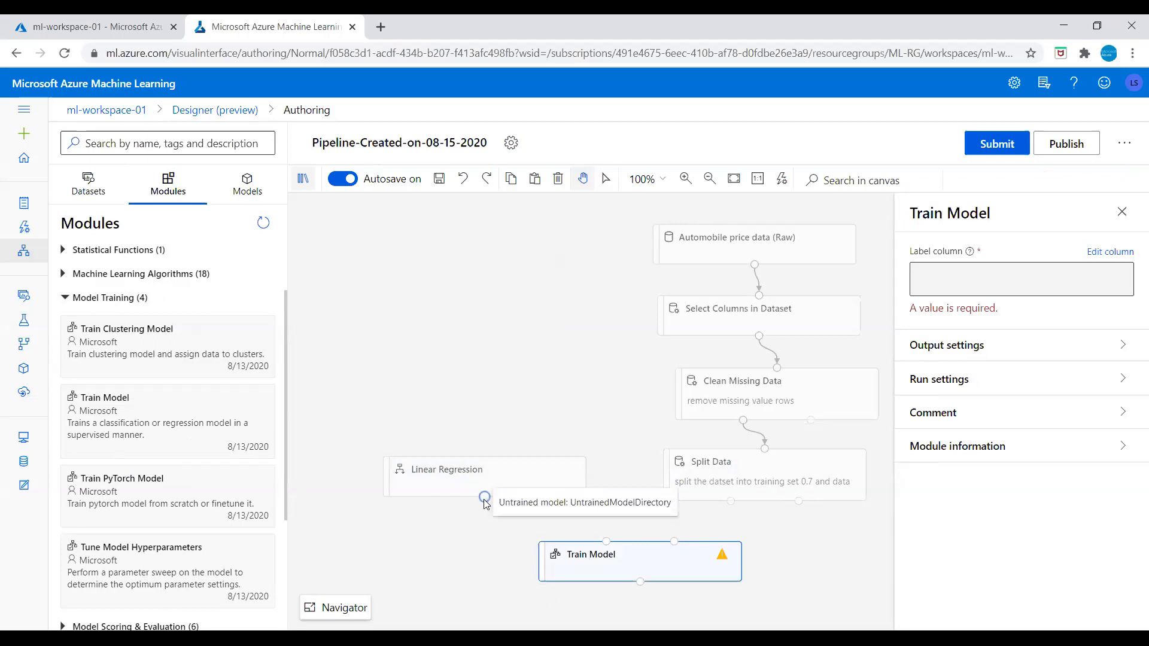
Step: Connect Linear Regression to Train Model's first input and Split Data's first output to its second input
drag(484, 498, 609, 545)
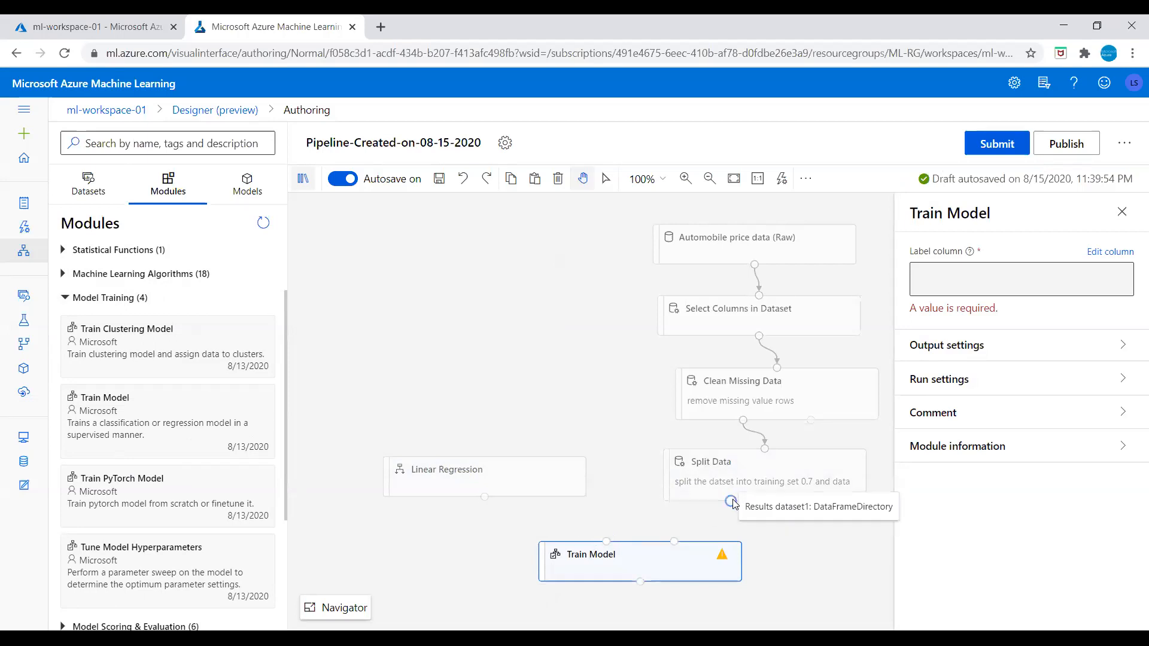
drag(733, 502, 676, 542)
drag(484, 498, 607, 542)
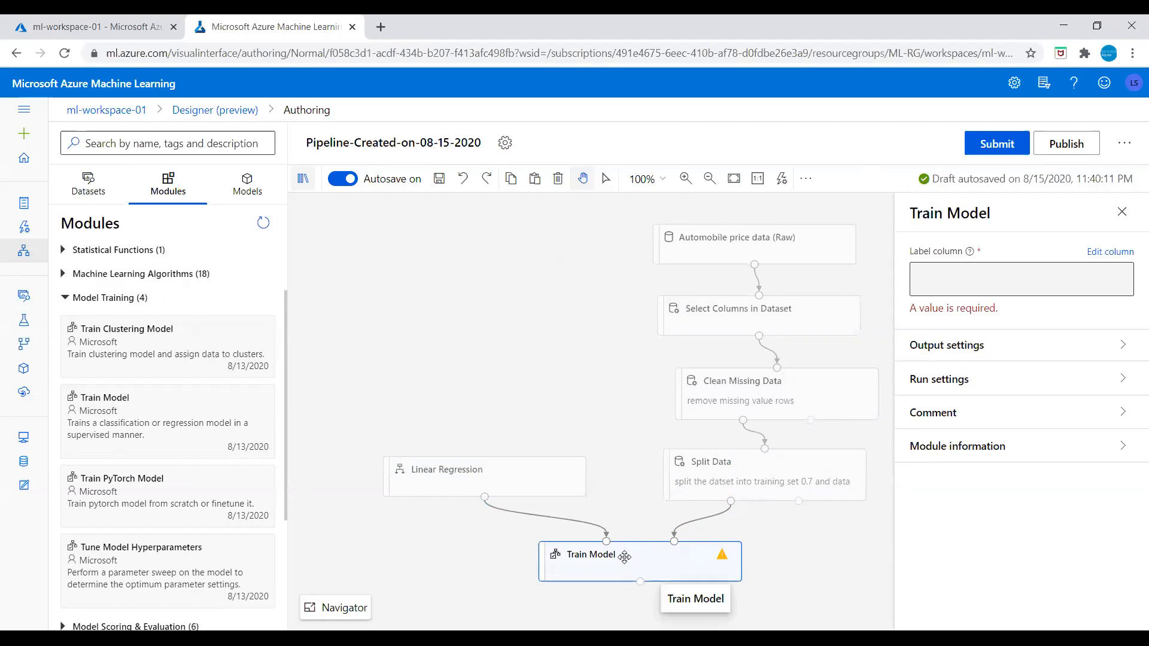
Step: Set the Train Model module's label column to the column name price, save, and close the module settings
click(1101, 251)
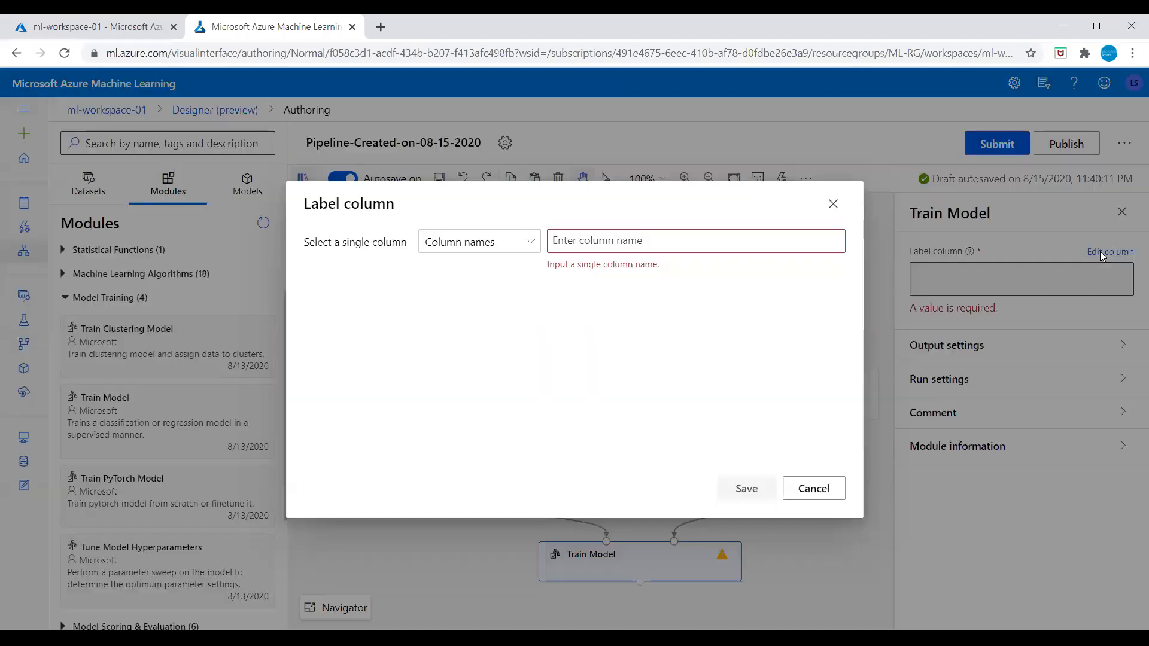
click(583, 242)
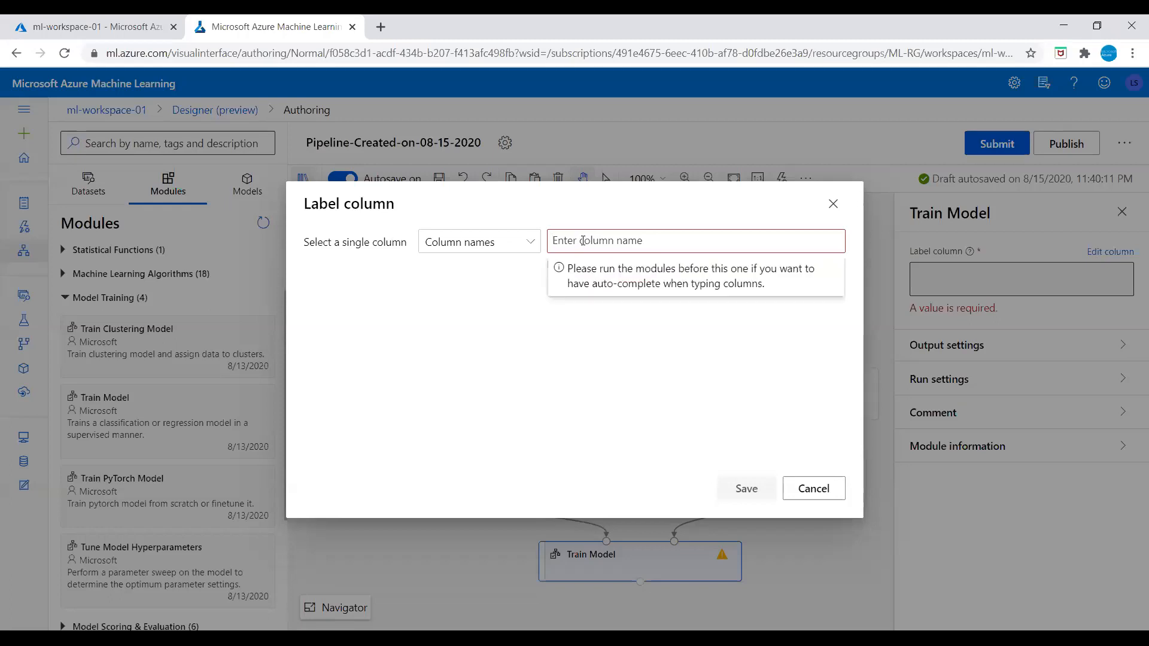
text(price)
key(Return)
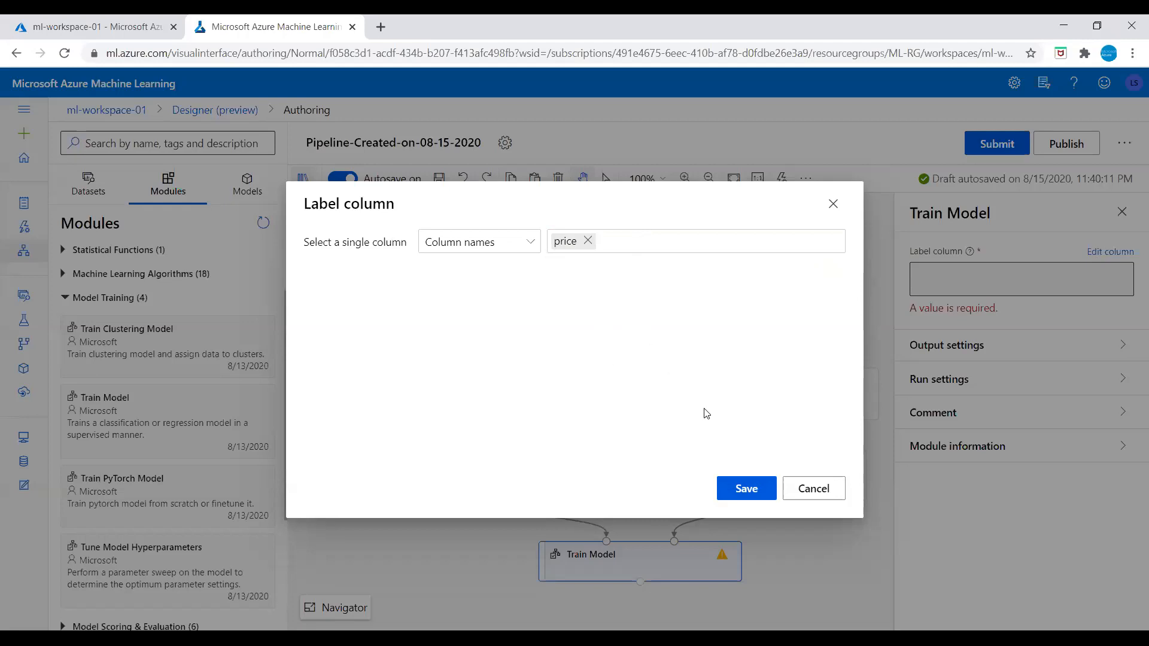
click(748, 491)
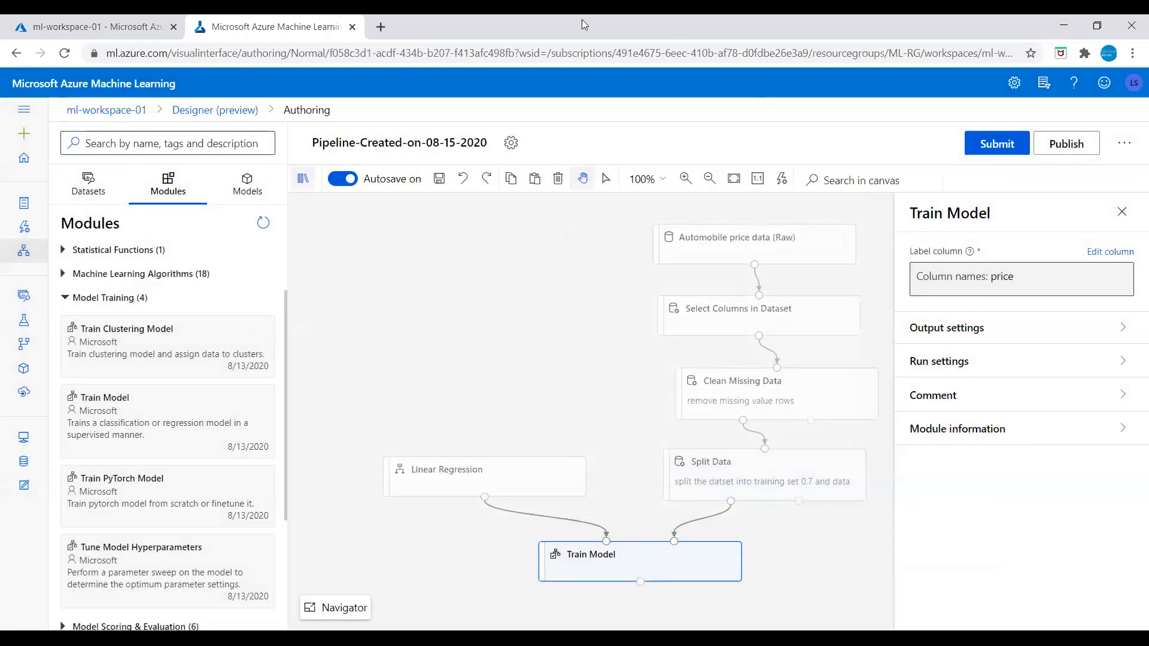
click(891, 108)
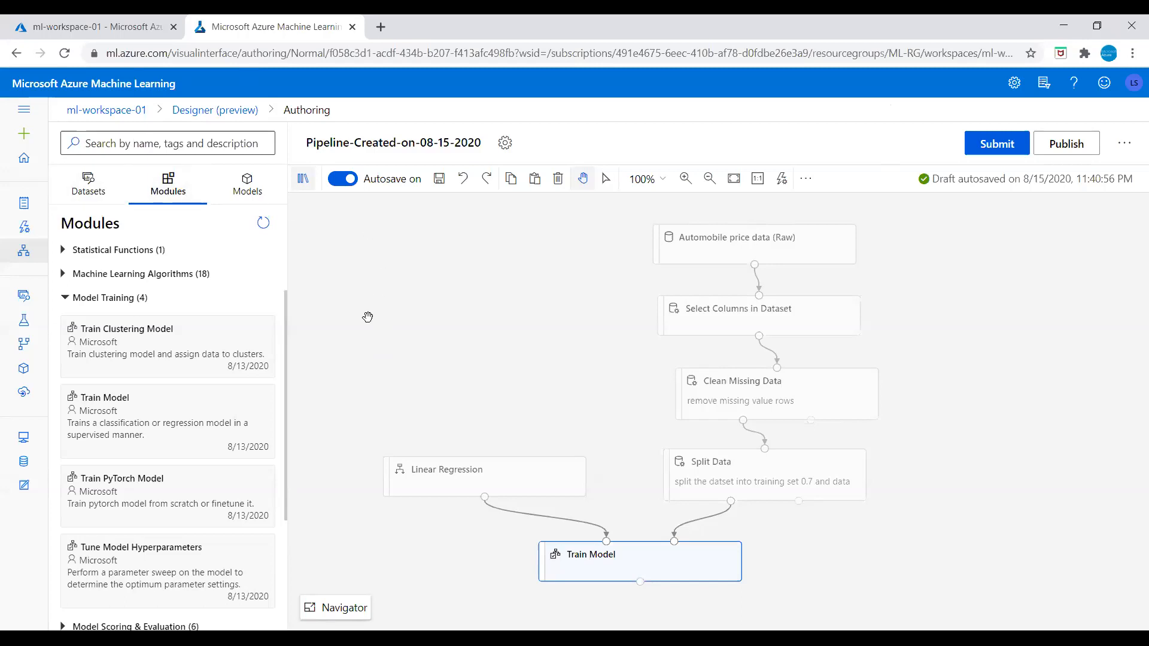
Step: Search the modules for "score" and add the Score Model module below Train Model
click(65, 298)
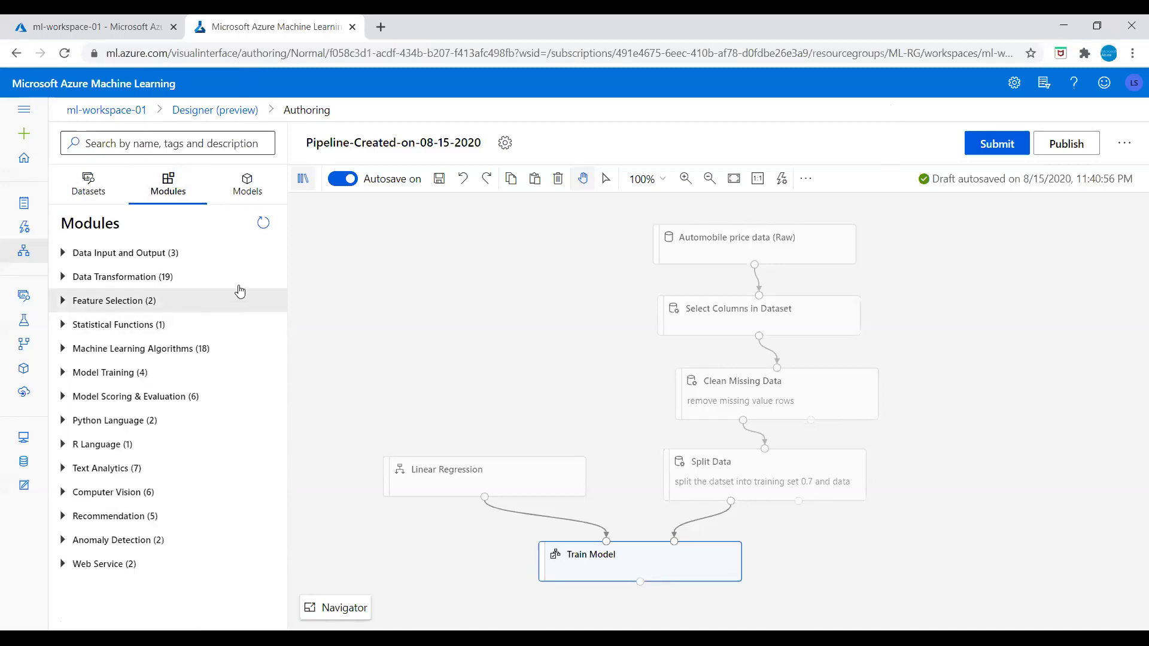
click(117, 144)
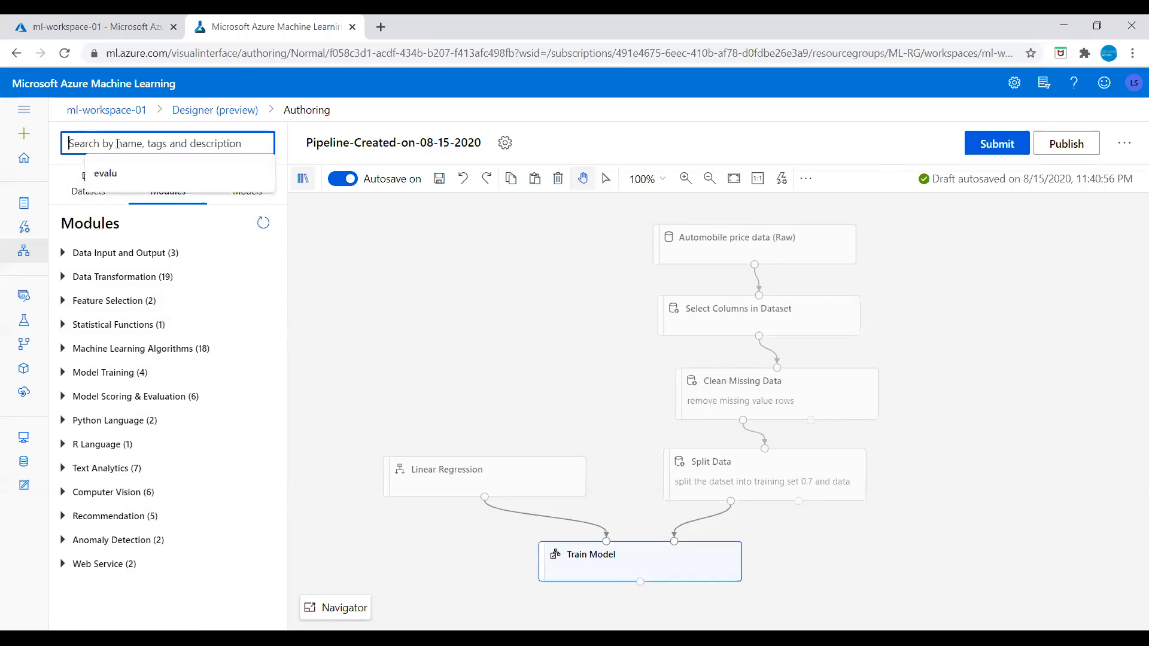
text(score)
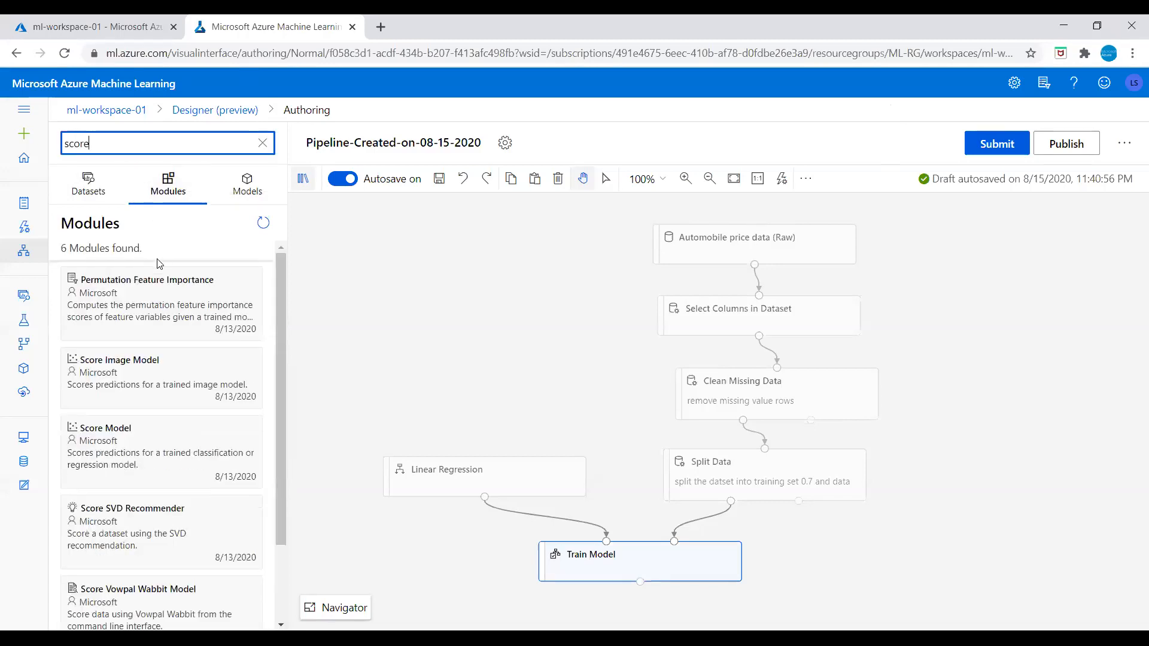
mouse_move(117, 453)
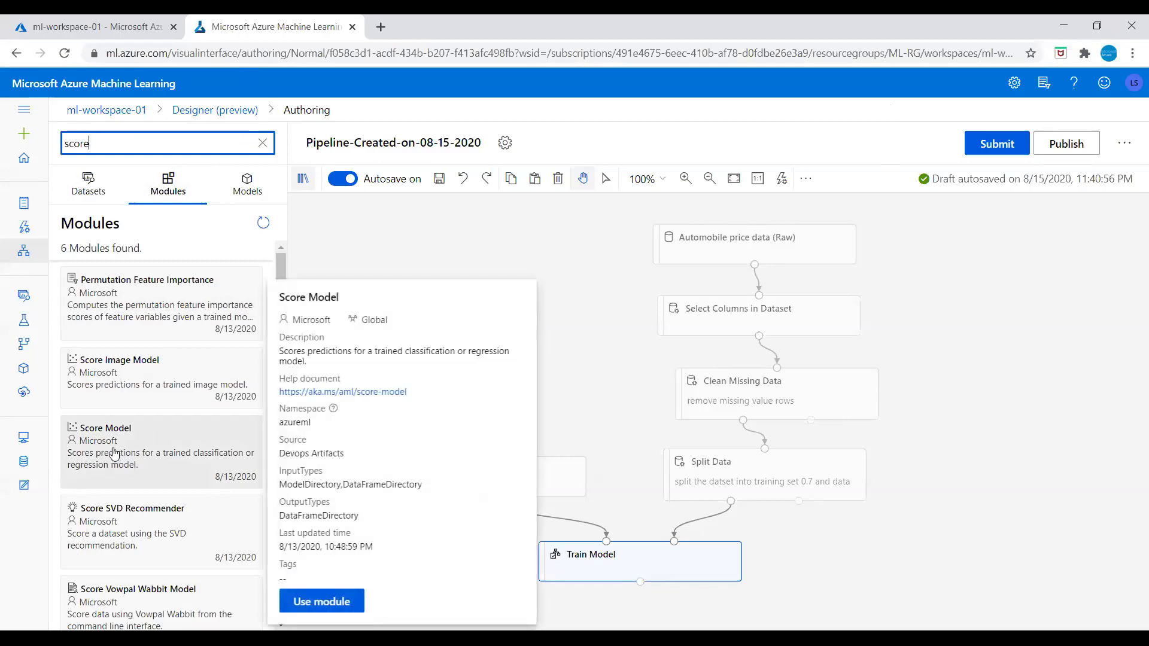
drag(117, 453, 680, 610)
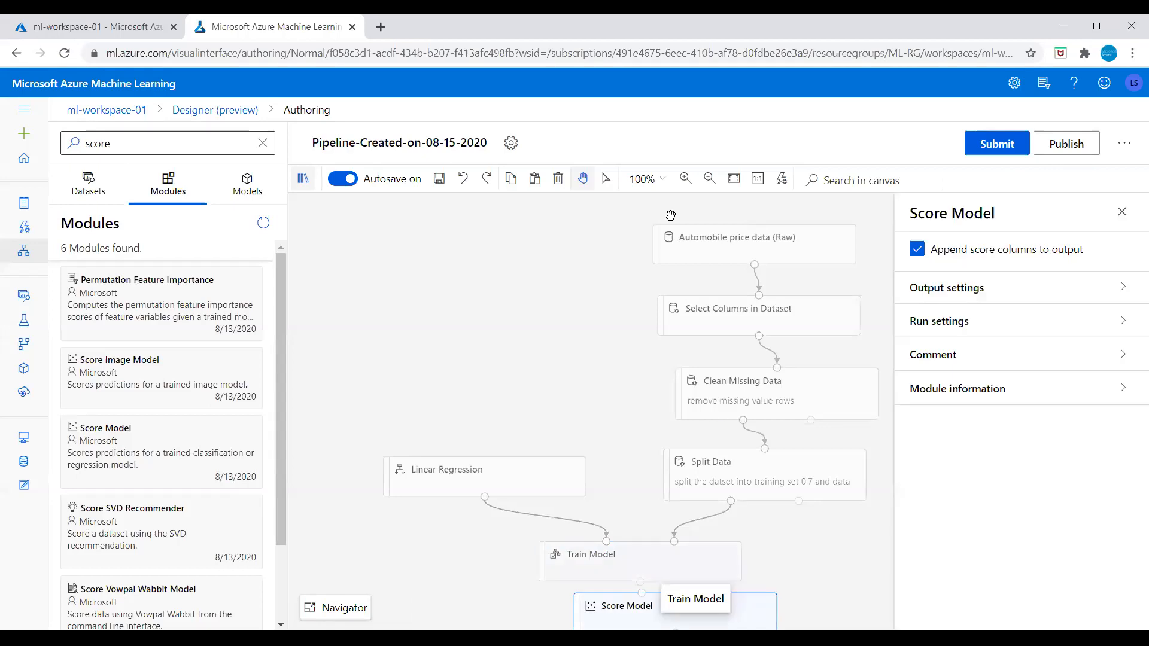
Step: Shift all pipeline modules upward on the canvas at 75% zoom, keeping the flow order from the automobile dataset down to Score Model
click(662, 179)
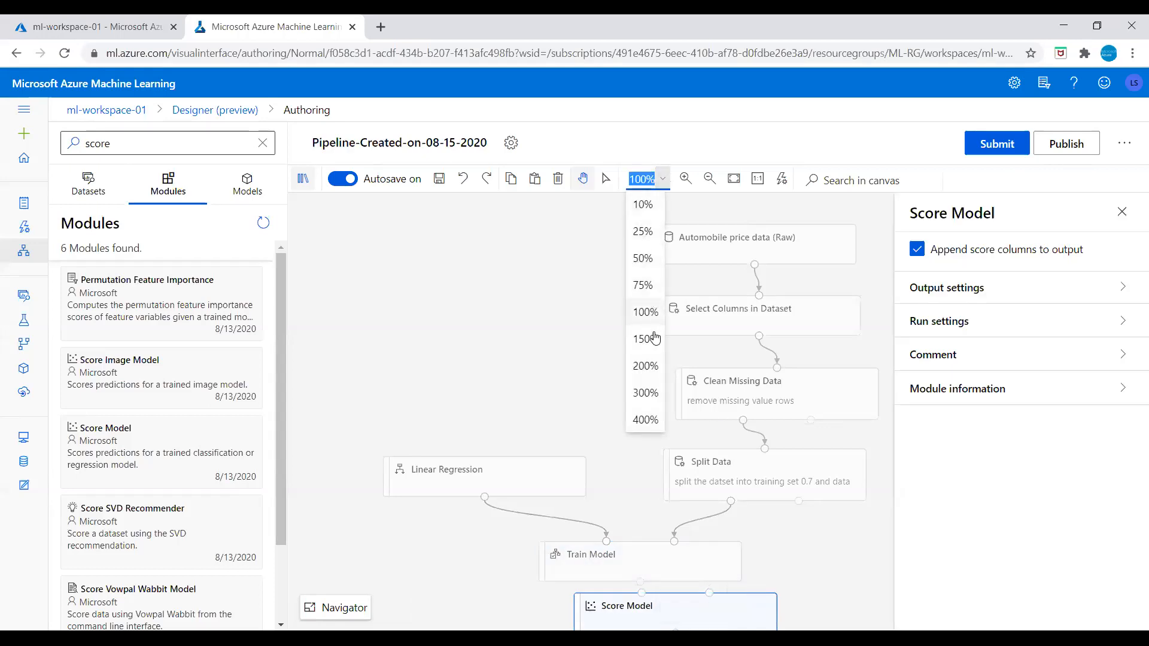
click(644, 286)
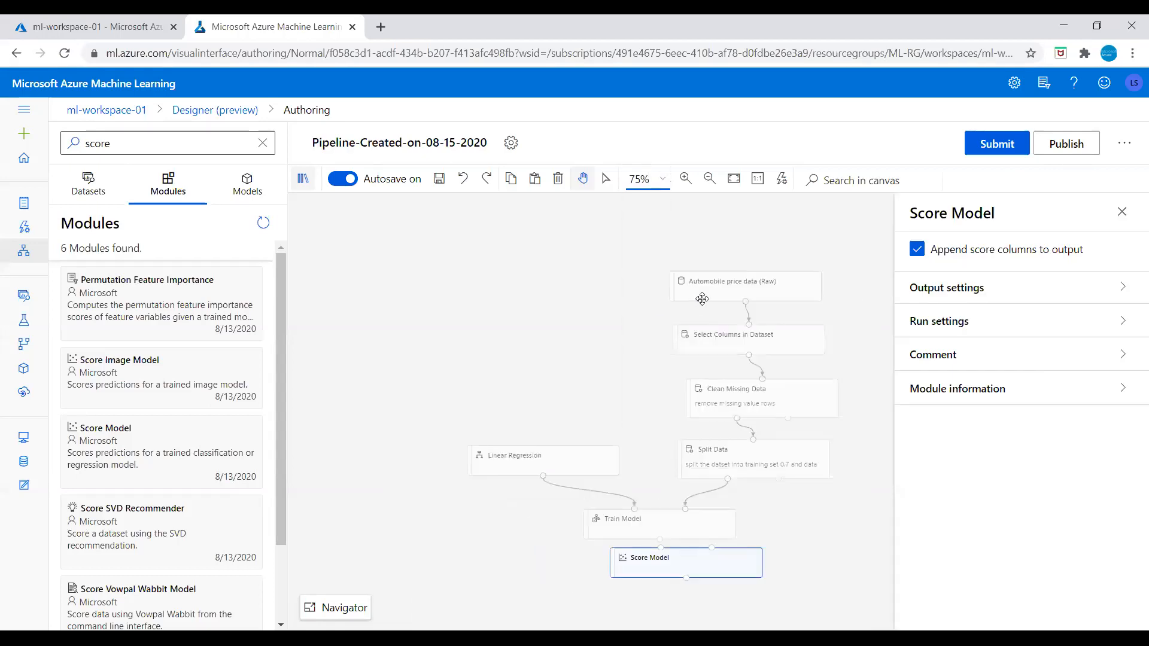
drag(708, 292, 709, 243)
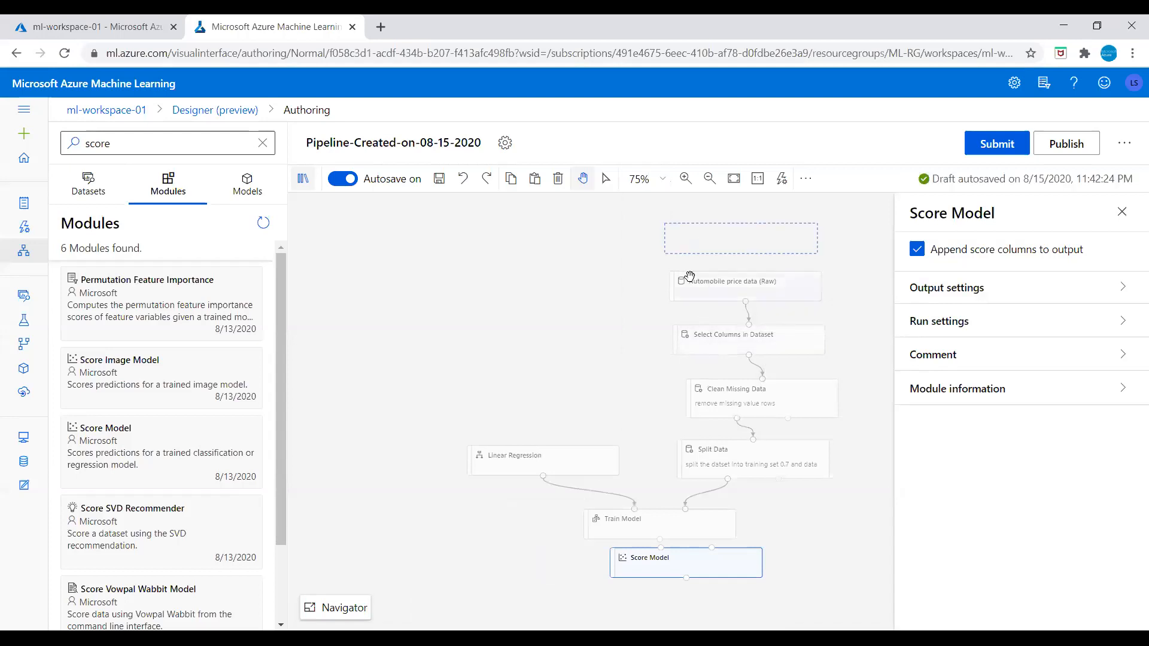
drag(571, 454, 566, 404)
drag(706, 346, 707, 308)
drag(735, 395, 731, 351)
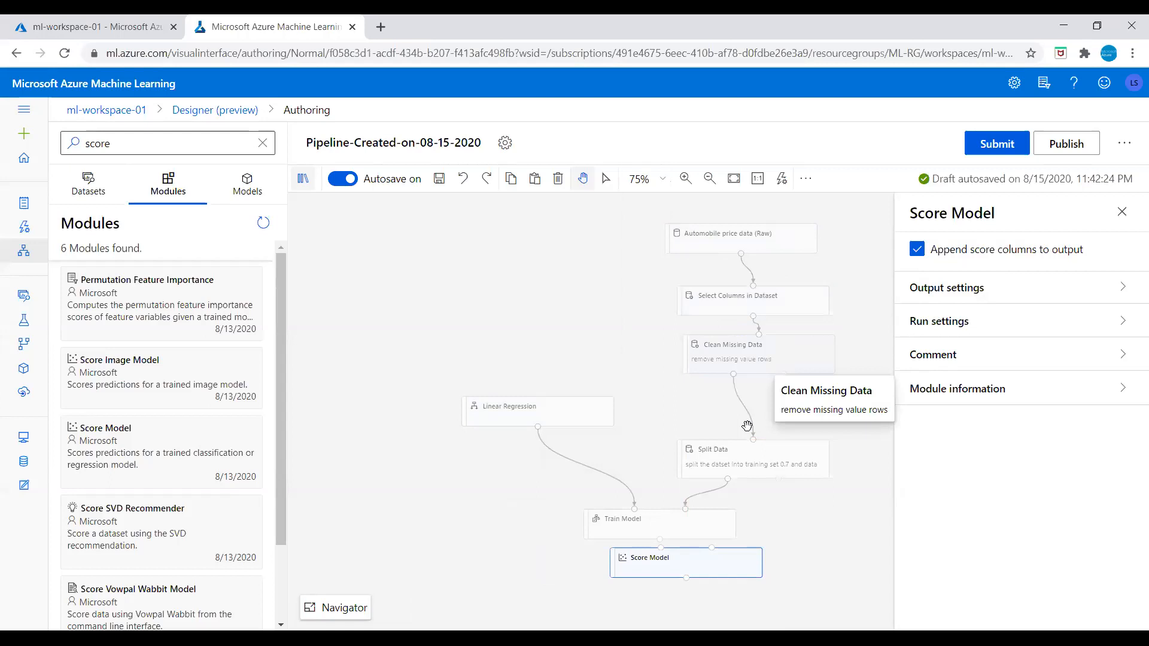
drag(742, 443, 745, 400)
drag(680, 518, 671, 460)
drag(674, 562, 643, 514)
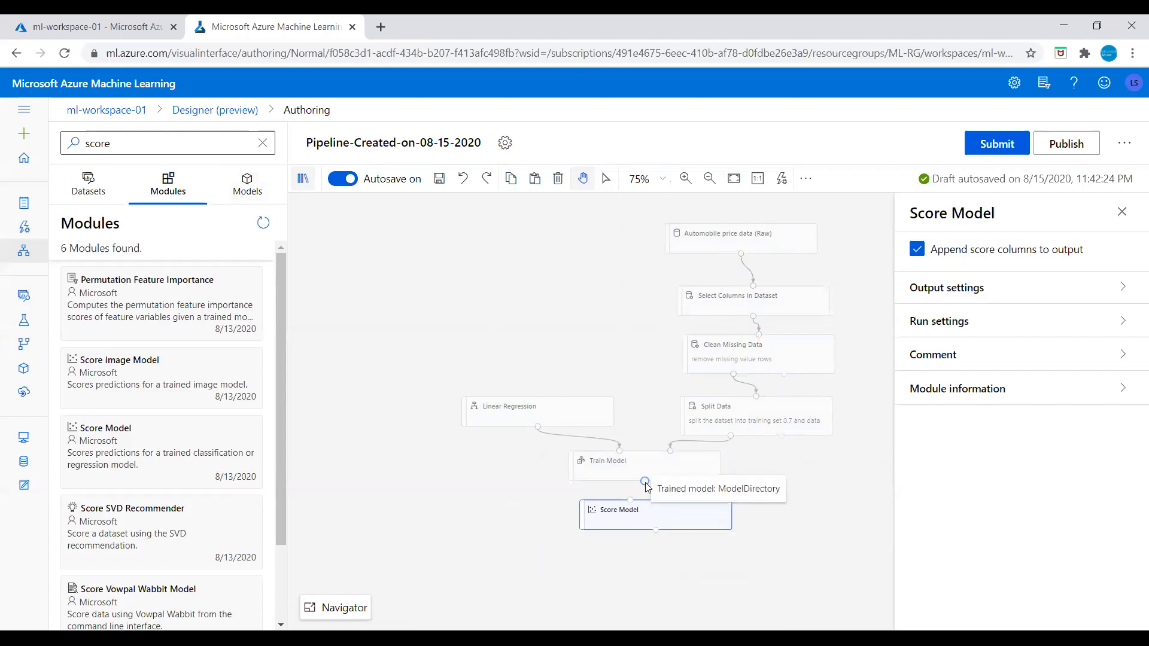
Step: Connect Train Model's output to Score Model's first input and Split Data's second output to its second input
drag(645, 482, 645, 484)
drag(639, 500, 631, 500)
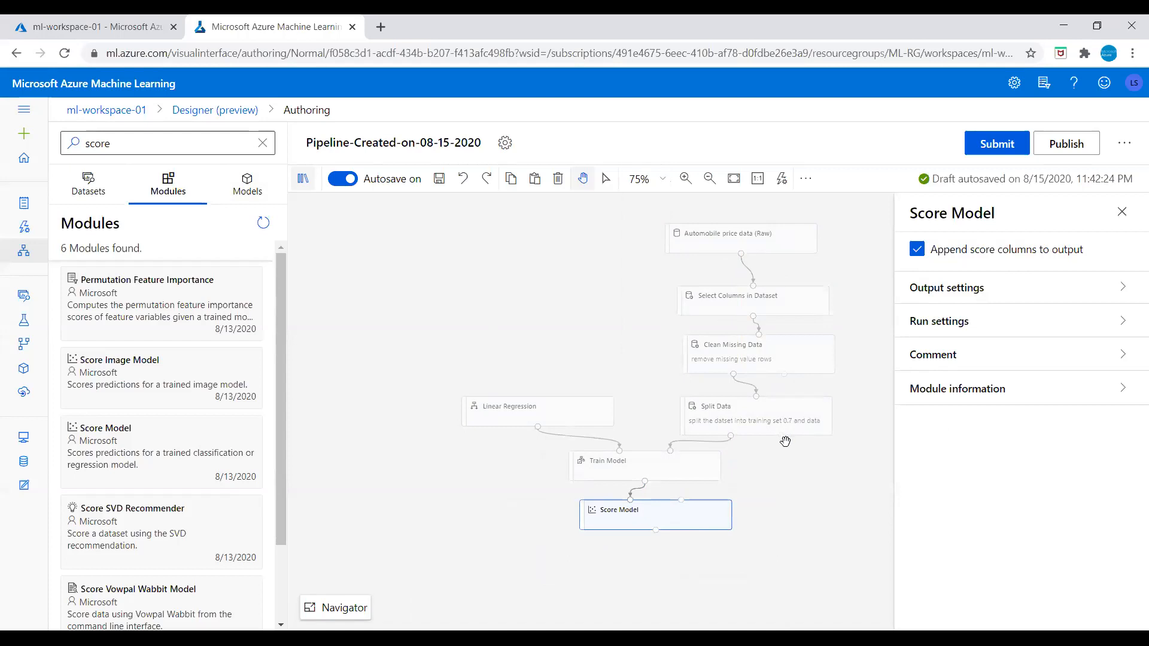
drag(781, 435, 683, 492)
Step: Search the modules for "evaluate", add Evaluate Model below Score Model, and connect Score Model's output to its first input
click(256, 145)
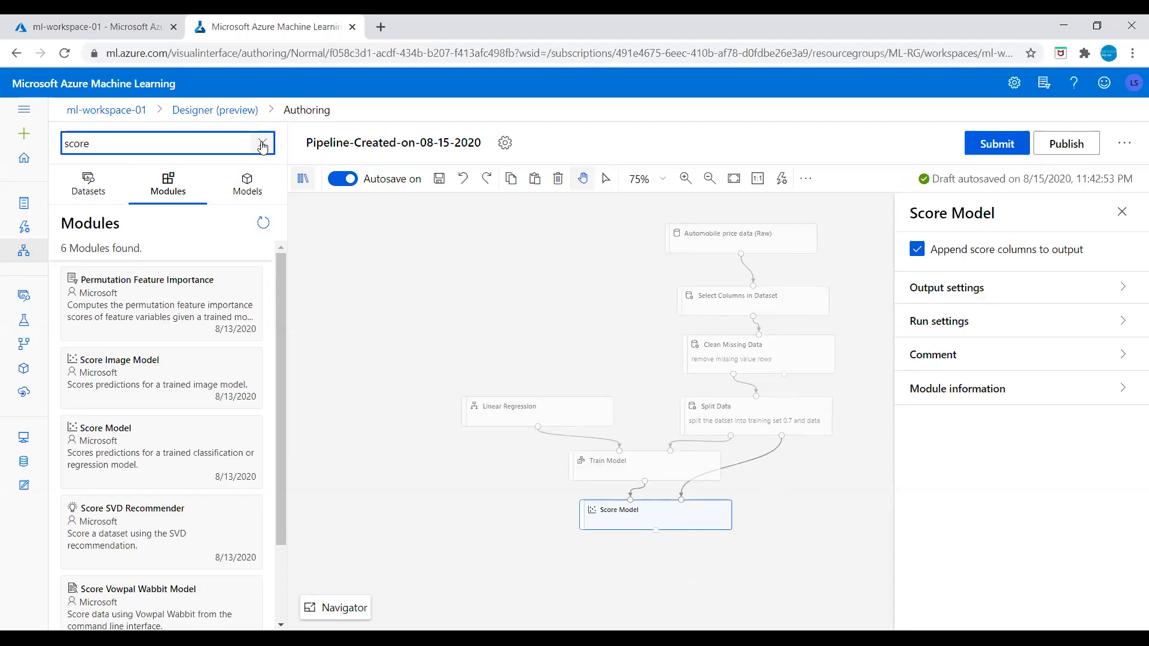
click(262, 145)
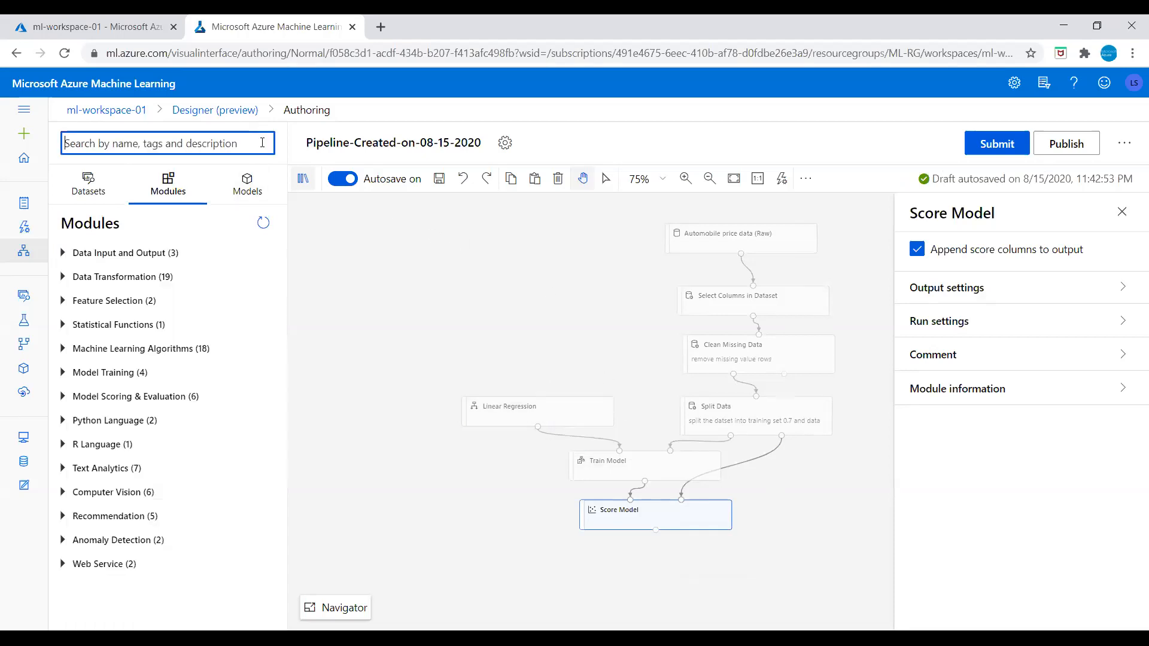
click(210, 143)
text(evaluate)
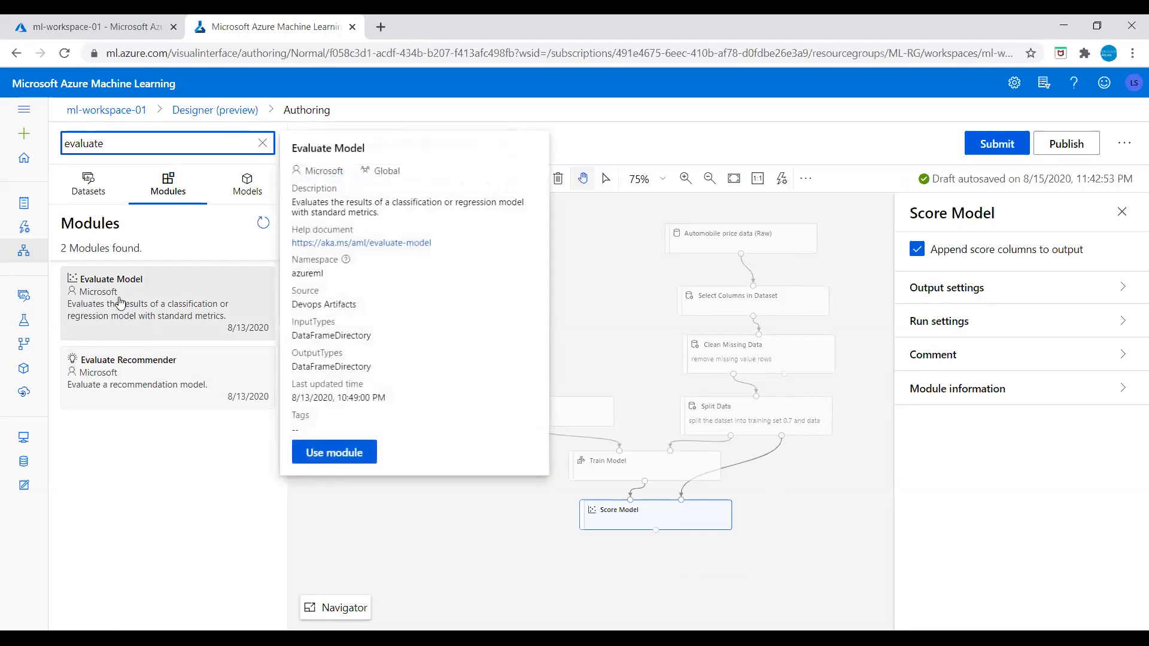
drag(119, 303, 686, 568)
click(686, 568)
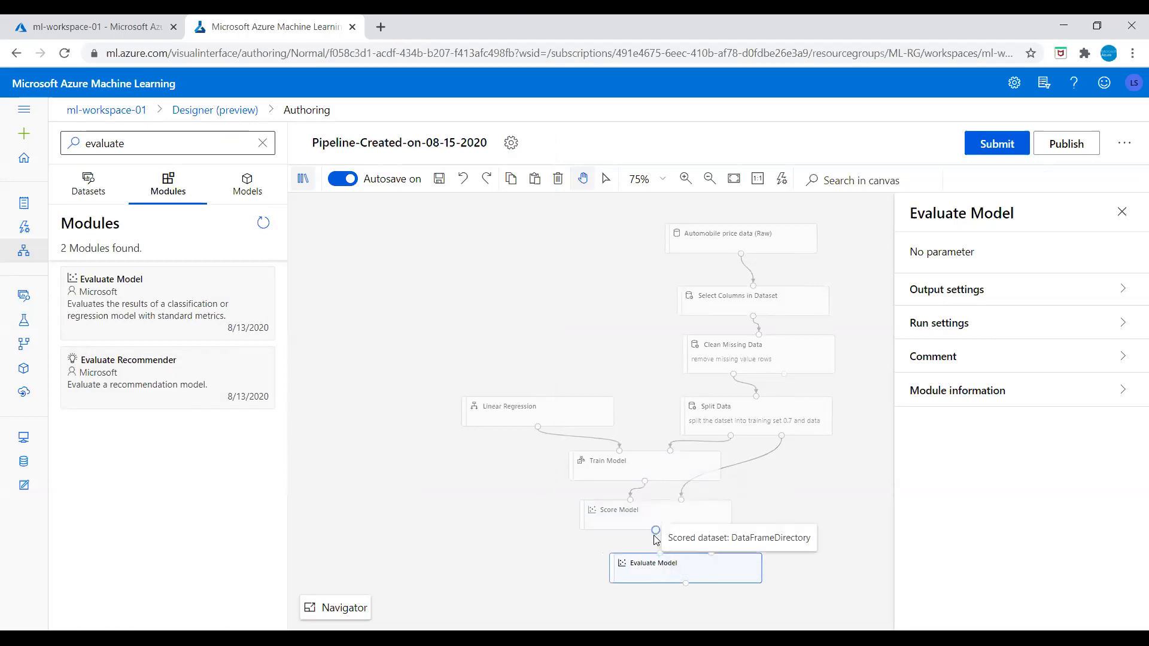
drag(656, 531, 660, 554)
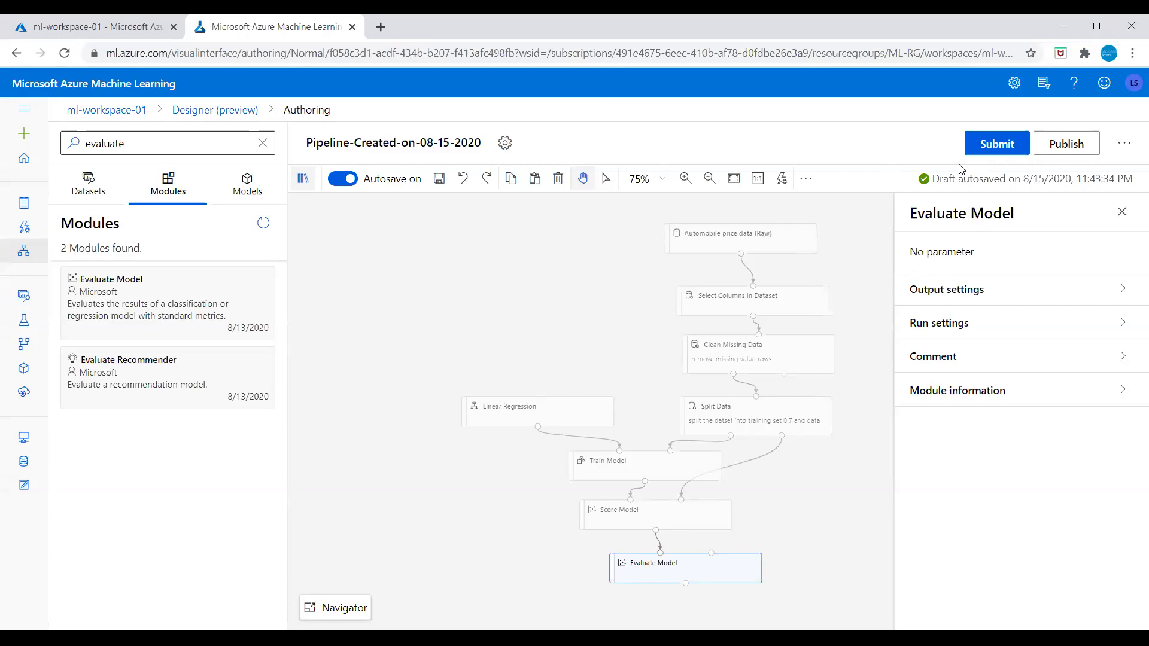
Step: Set the existing compute-01 as the pipeline's default compute target and save the selection
click(997, 147)
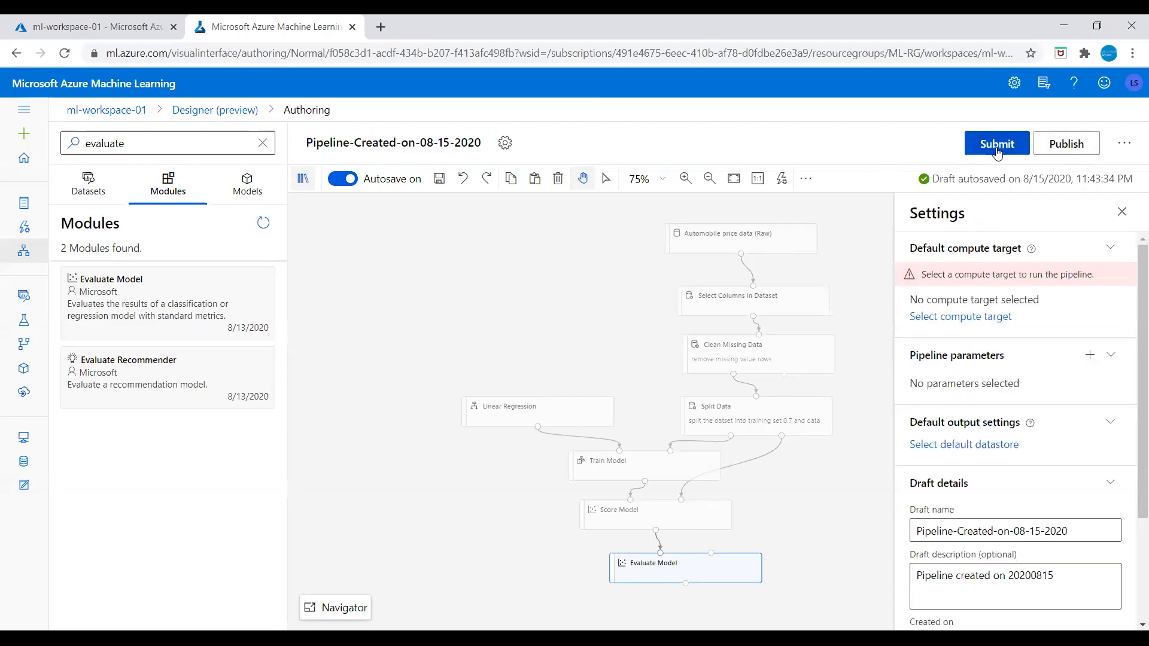
click(968, 317)
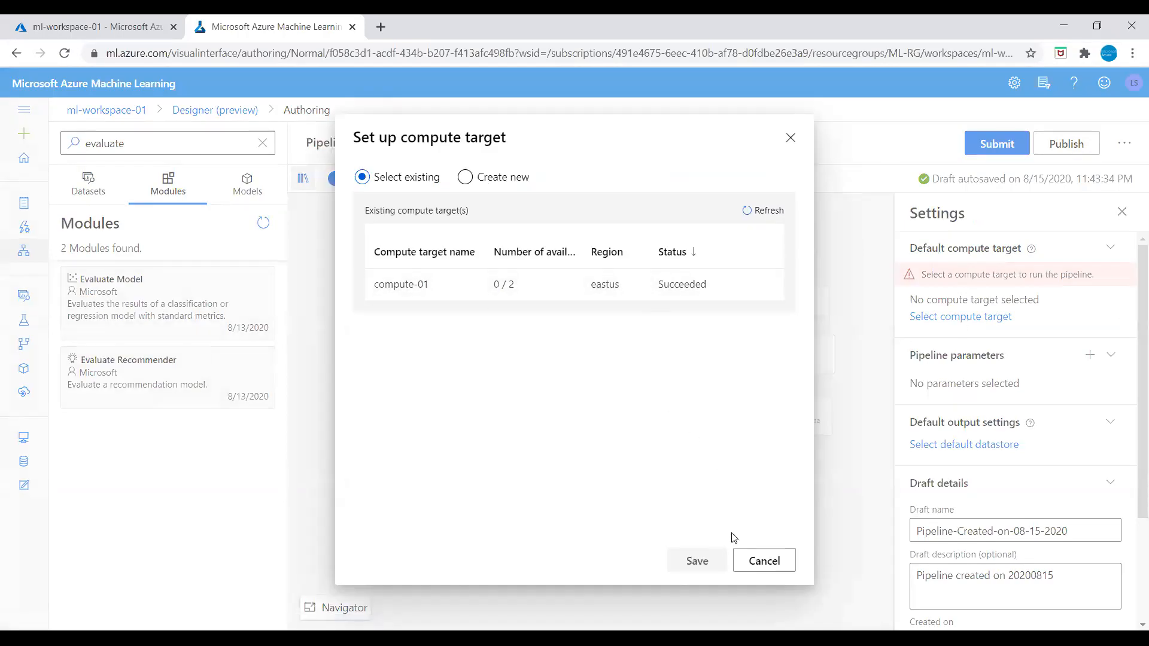
click(599, 285)
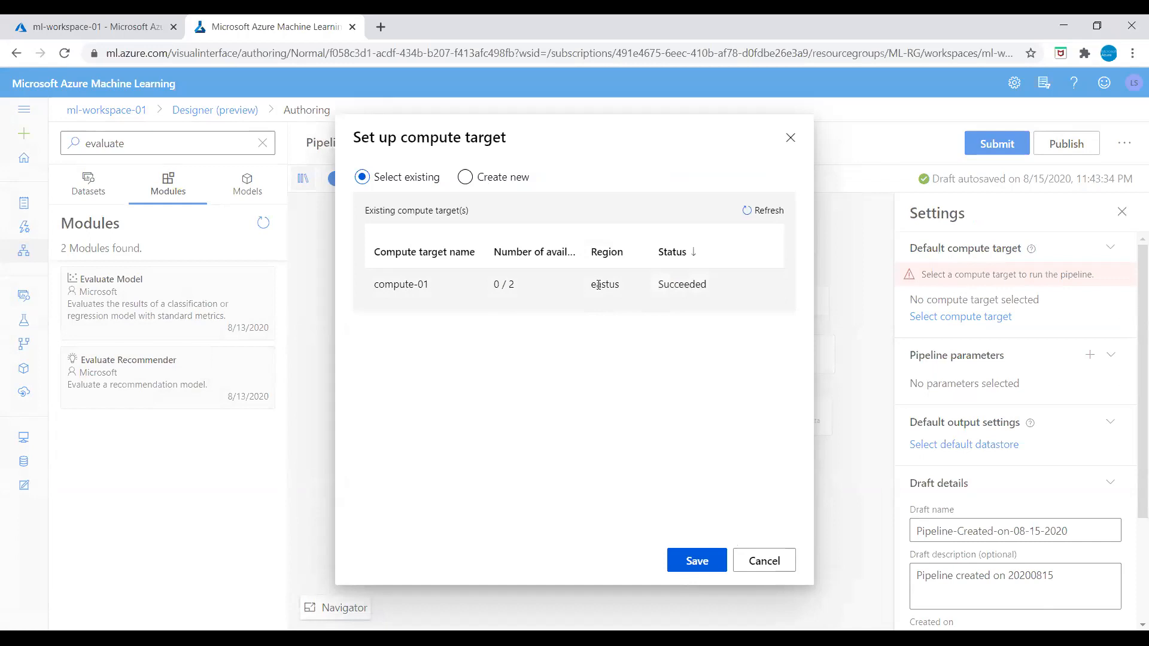
click(697, 560)
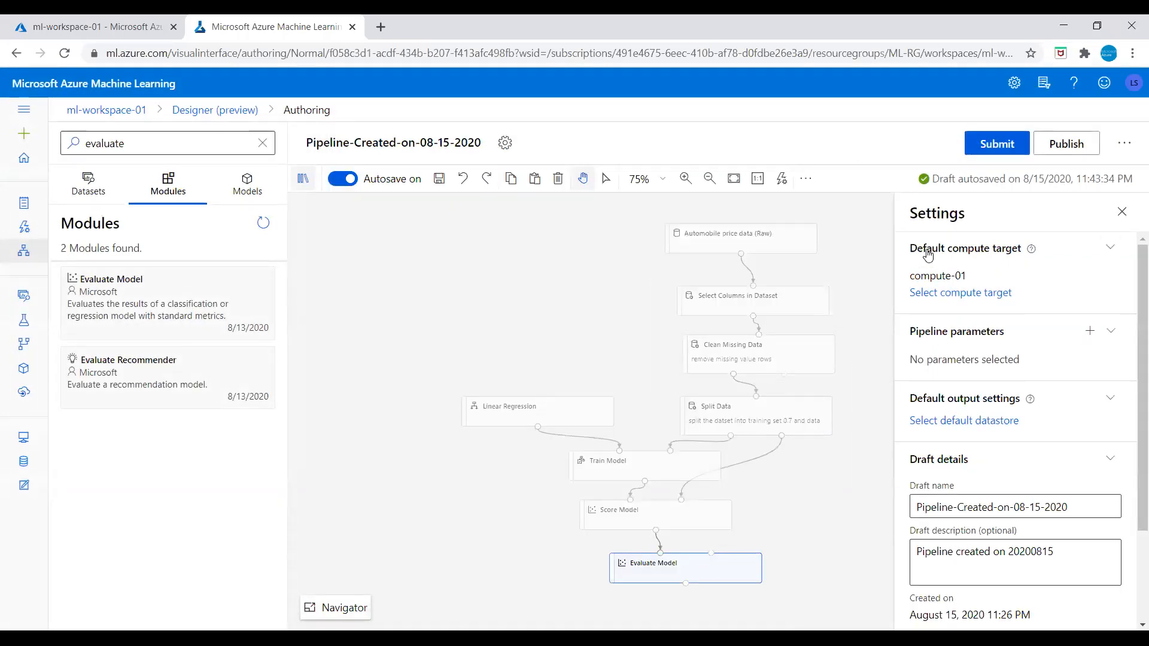
Step: Submit the pipeline run under a new experiment named experiment-01
click(989, 146)
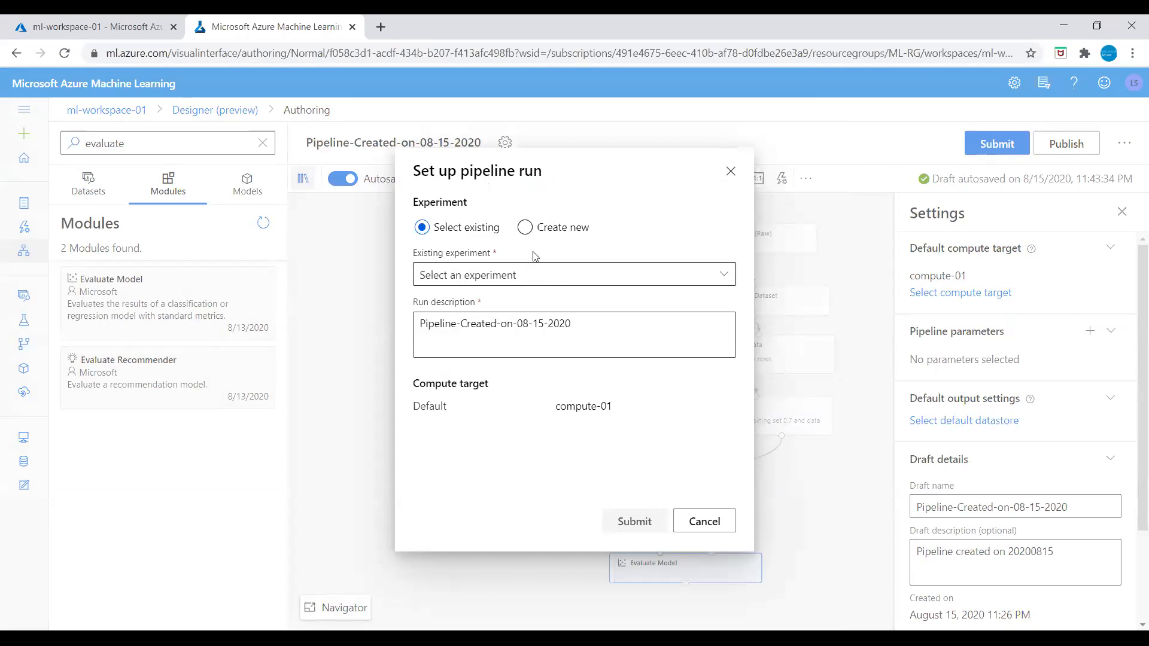
click(526, 233)
click(461, 273)
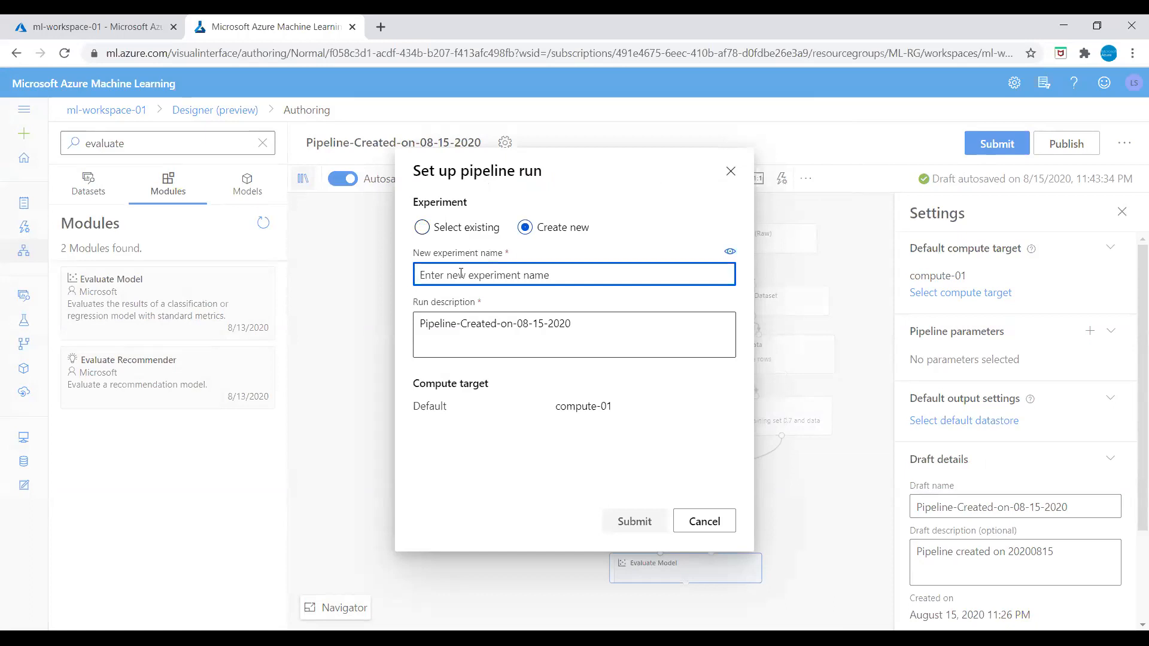
text(experiment-01)
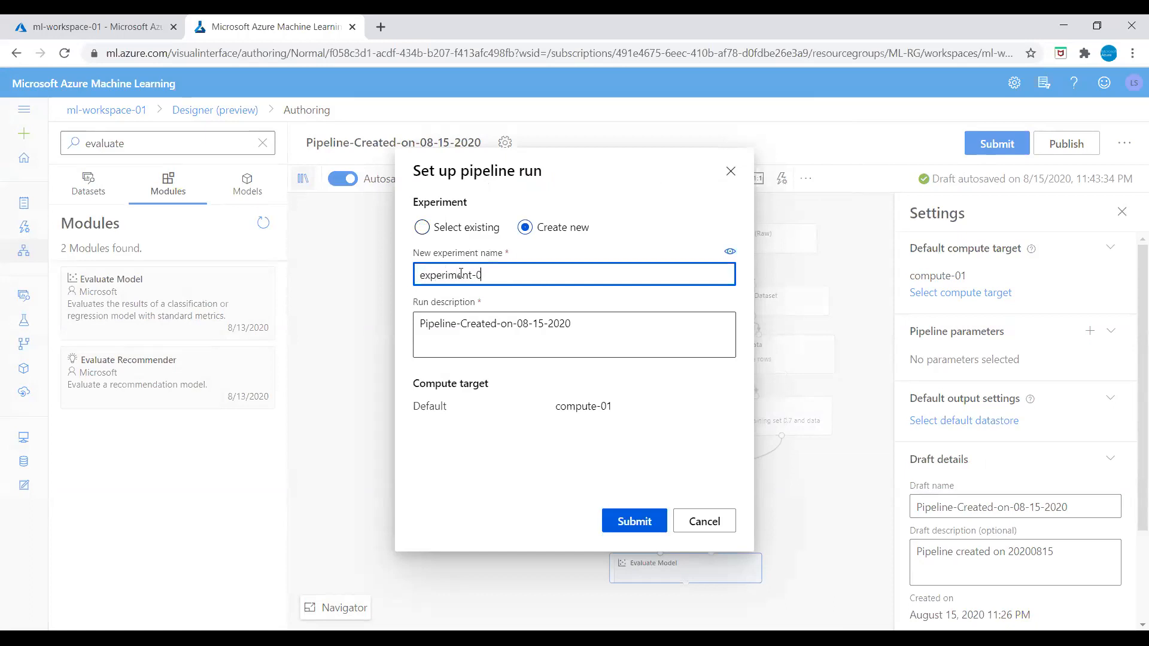
click(639, 522)
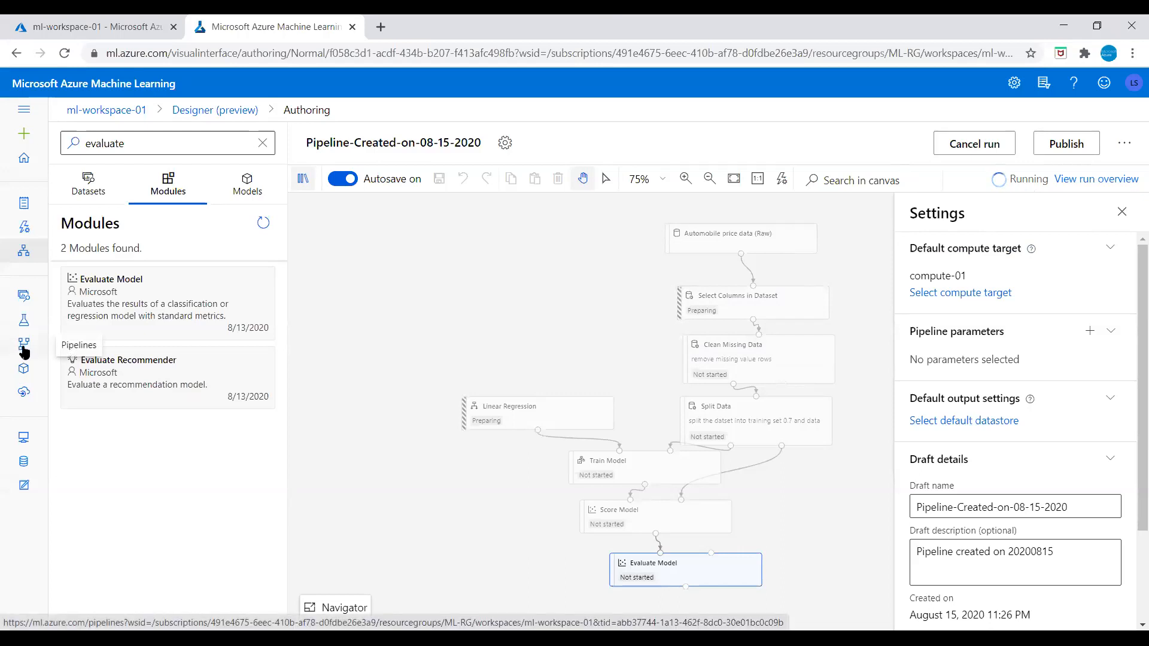
Step: Open Run 1 from the pipeline runs and examine the status of its steps in the list and the graph
click(24, 352)
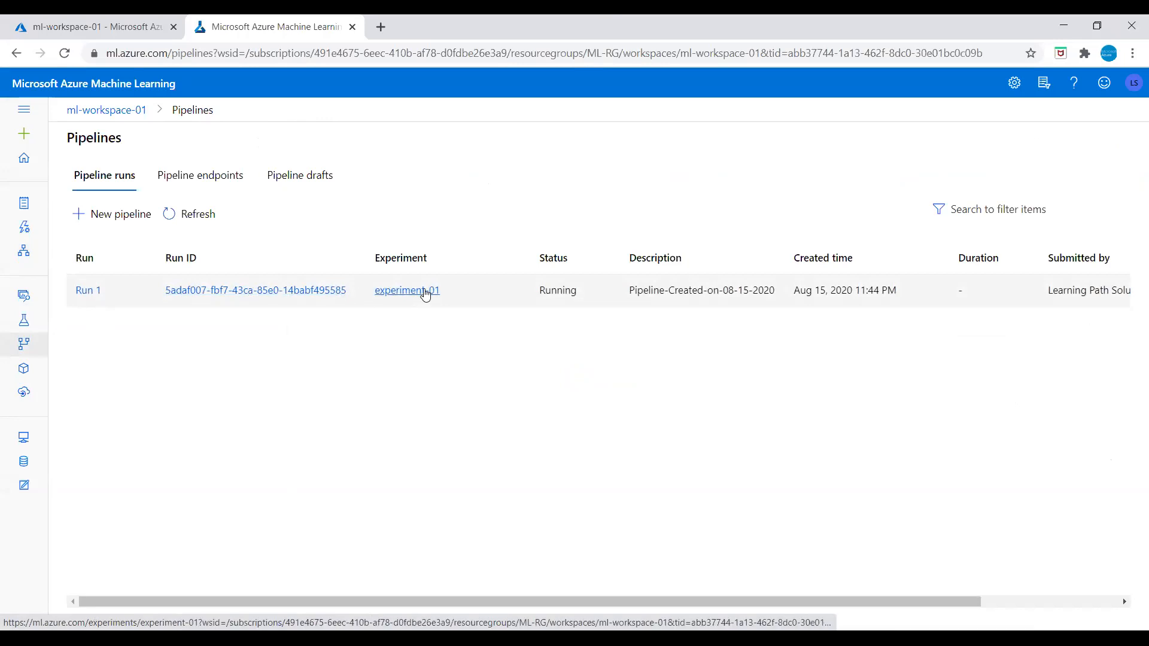
click(94, 293)
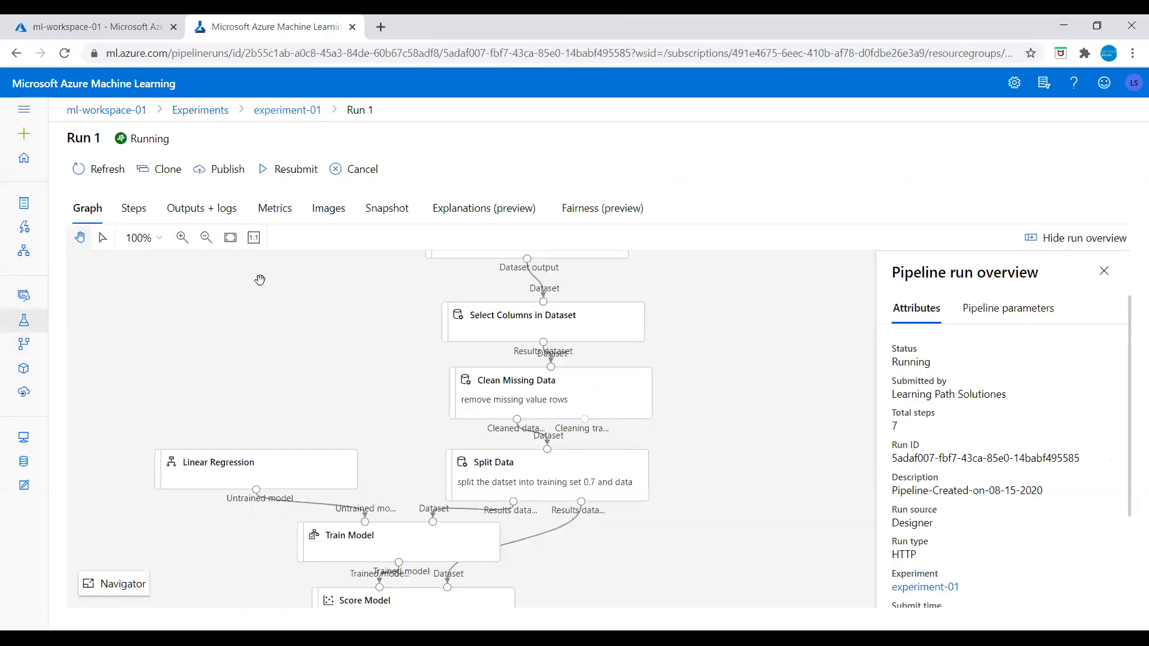
click(135, 216)
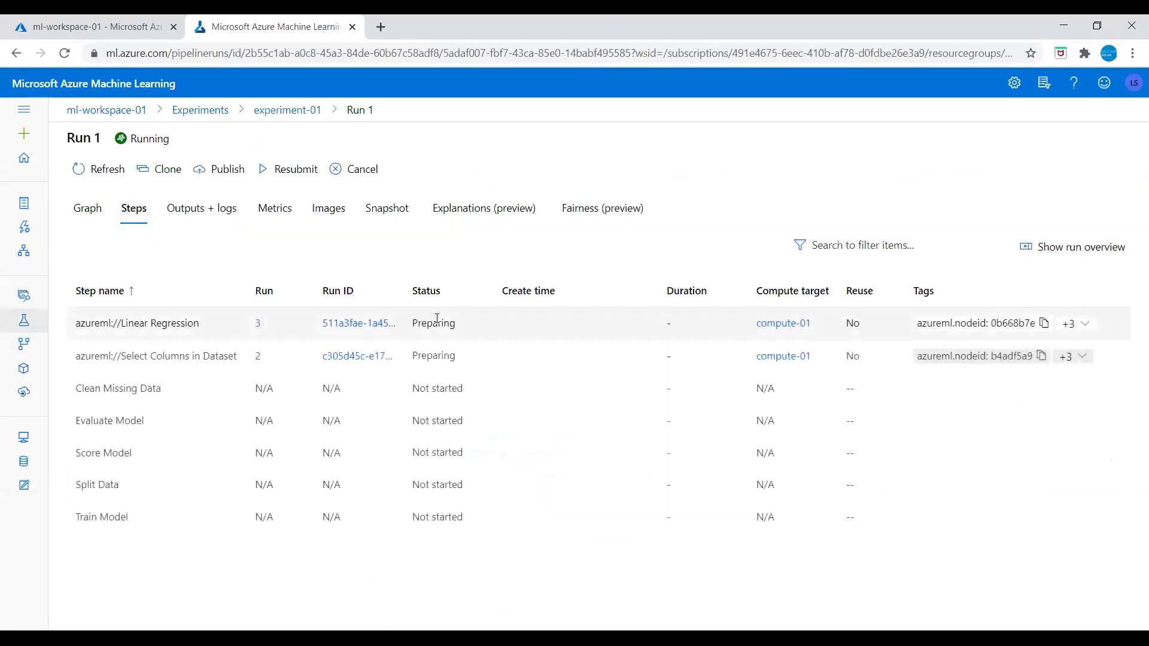
click(88, 210)
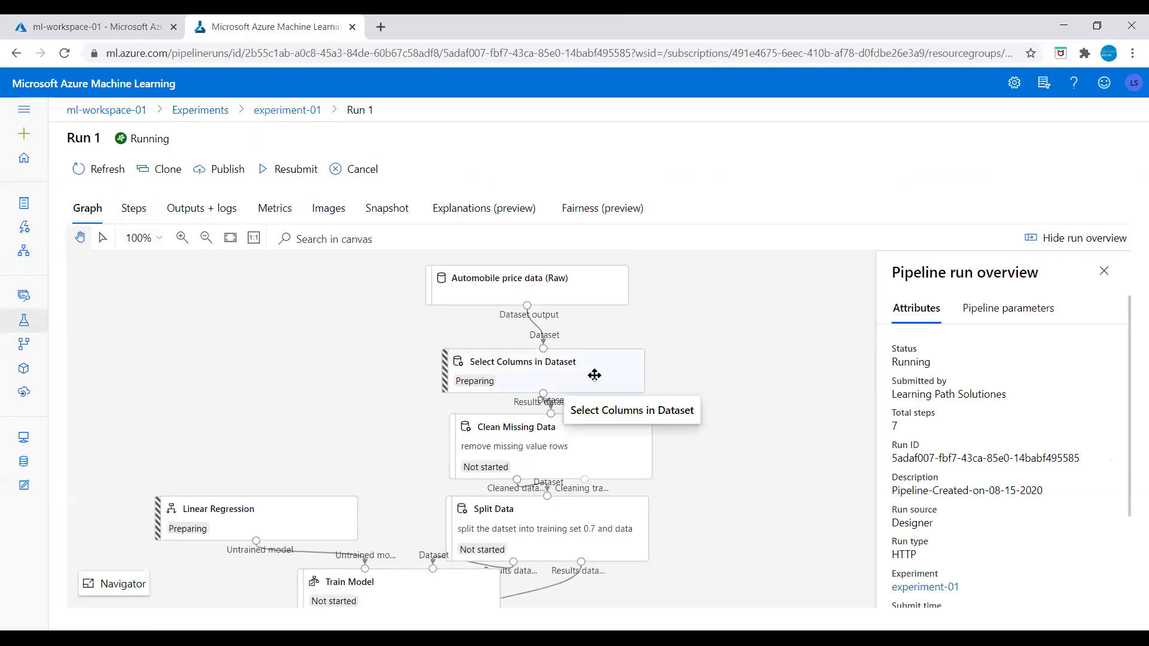
scroll(534, 375, down, 1)
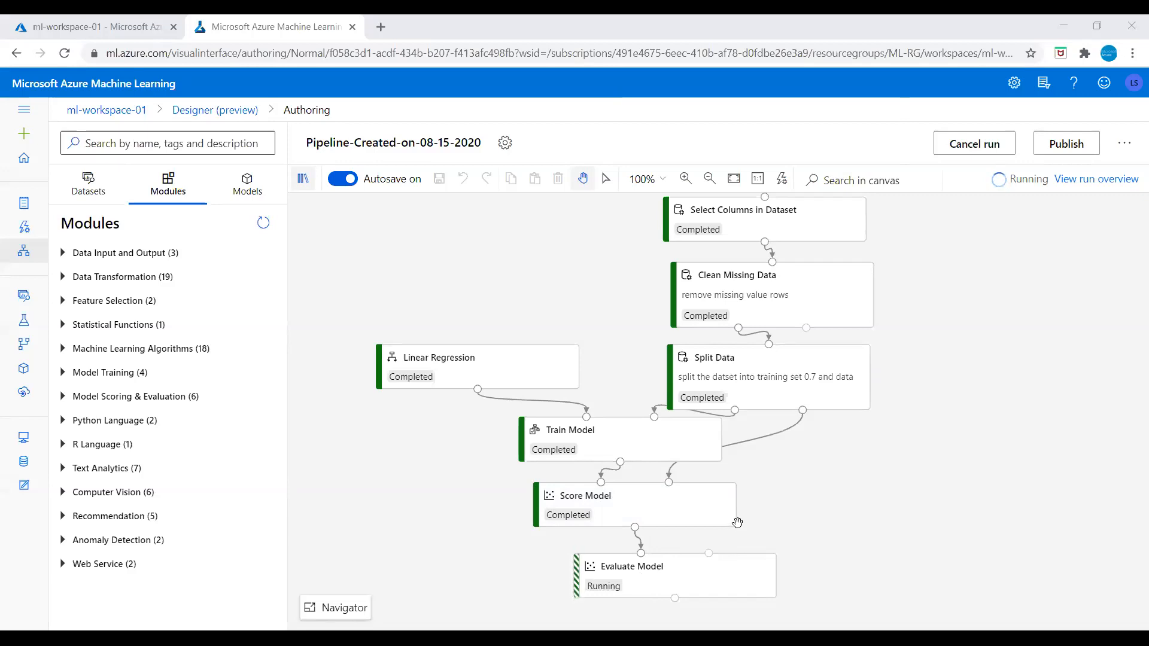
Step: Visualize Score Model's scored dataset, compare price with Scored Labels, inspect the Scored Labels statistics, and close the results
click(626, 494)
right_click(661, 502)
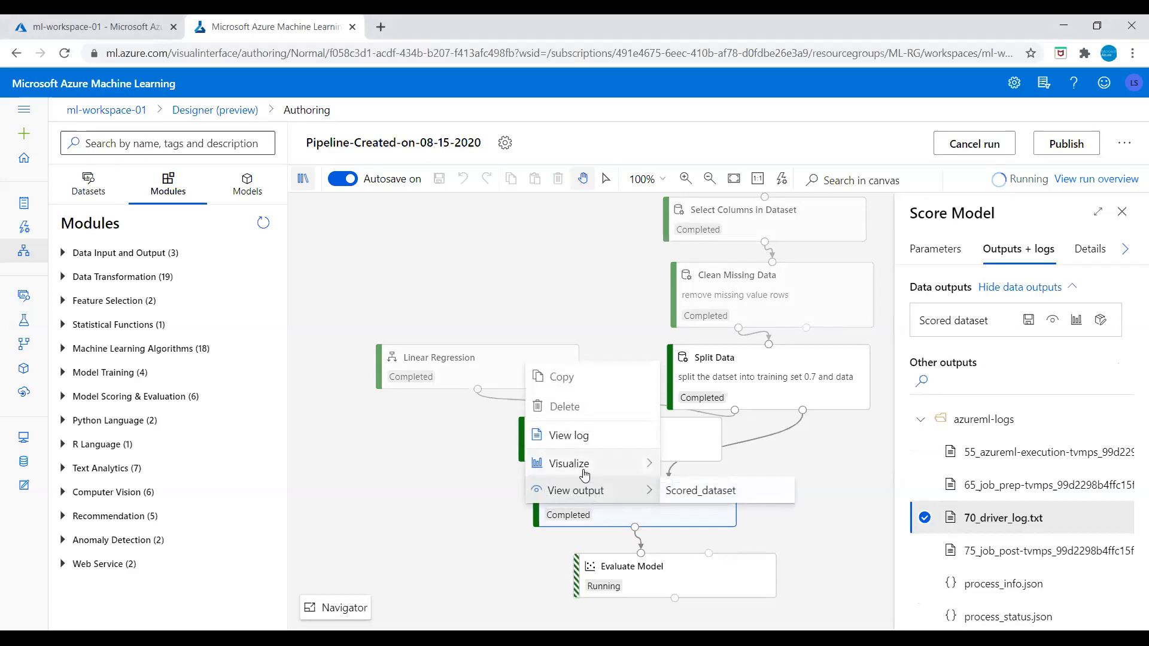
mouse_move(584, 473)
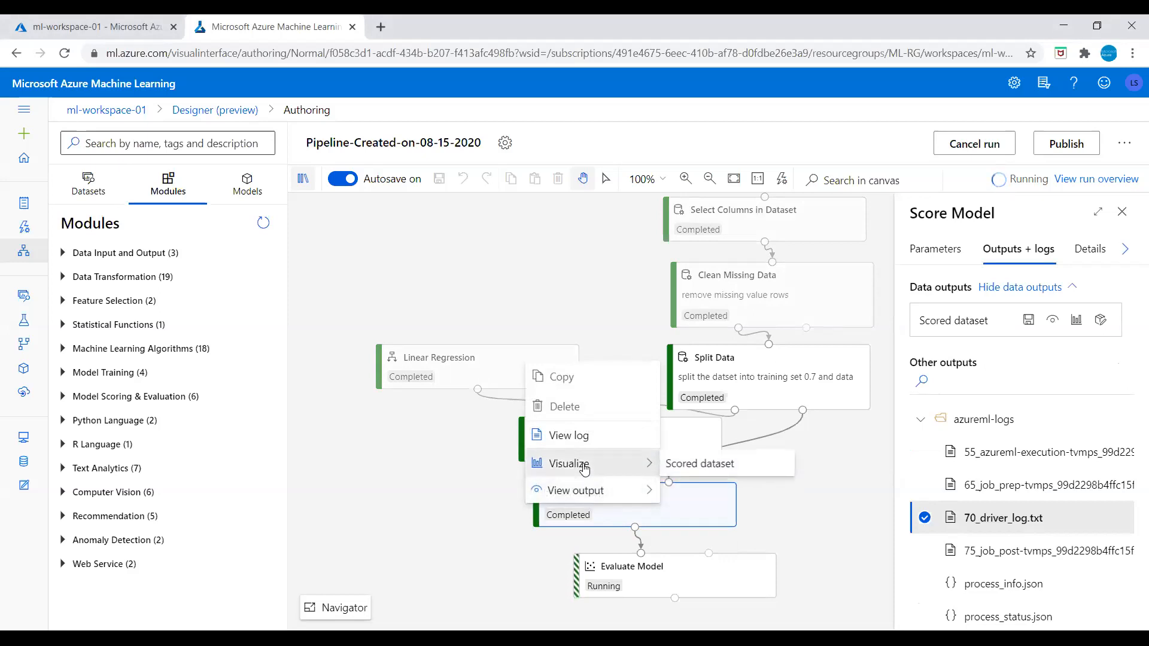
click(684, 468)
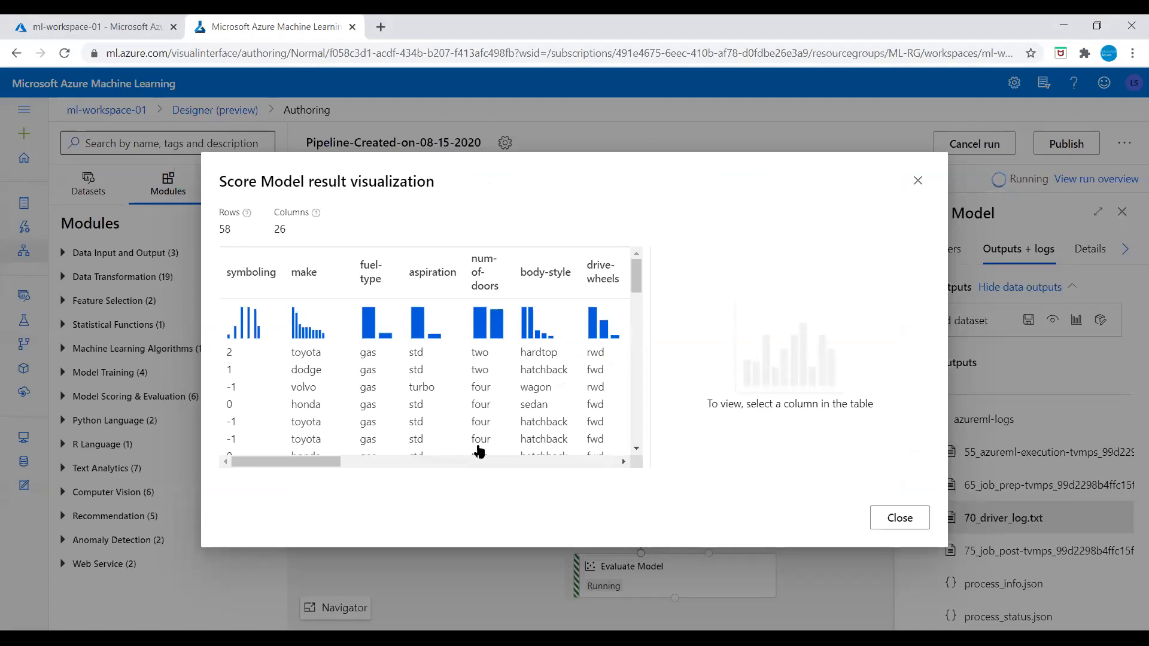
drag(318, 460, 619, 447)
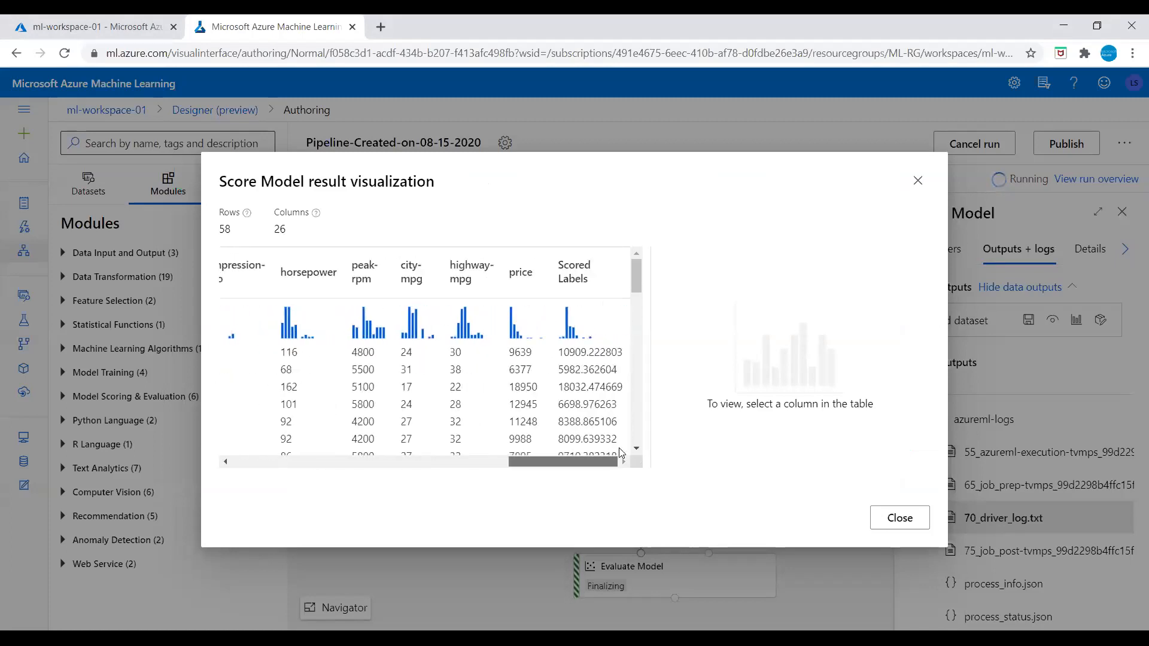
click(577, 277)
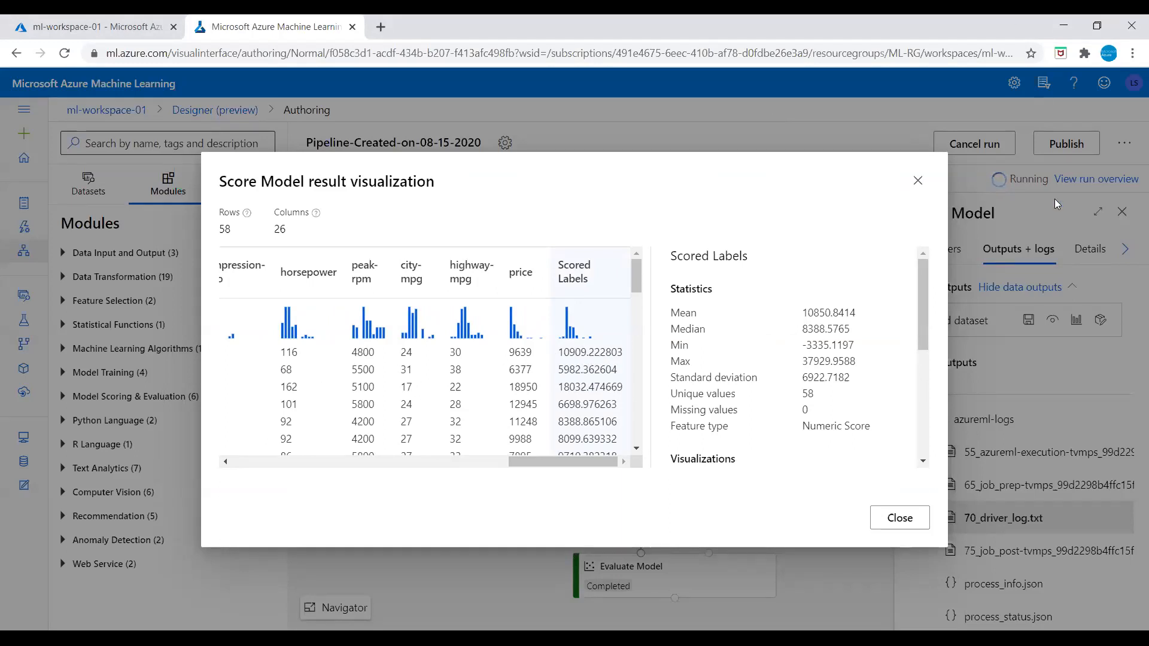
click(897, 516)
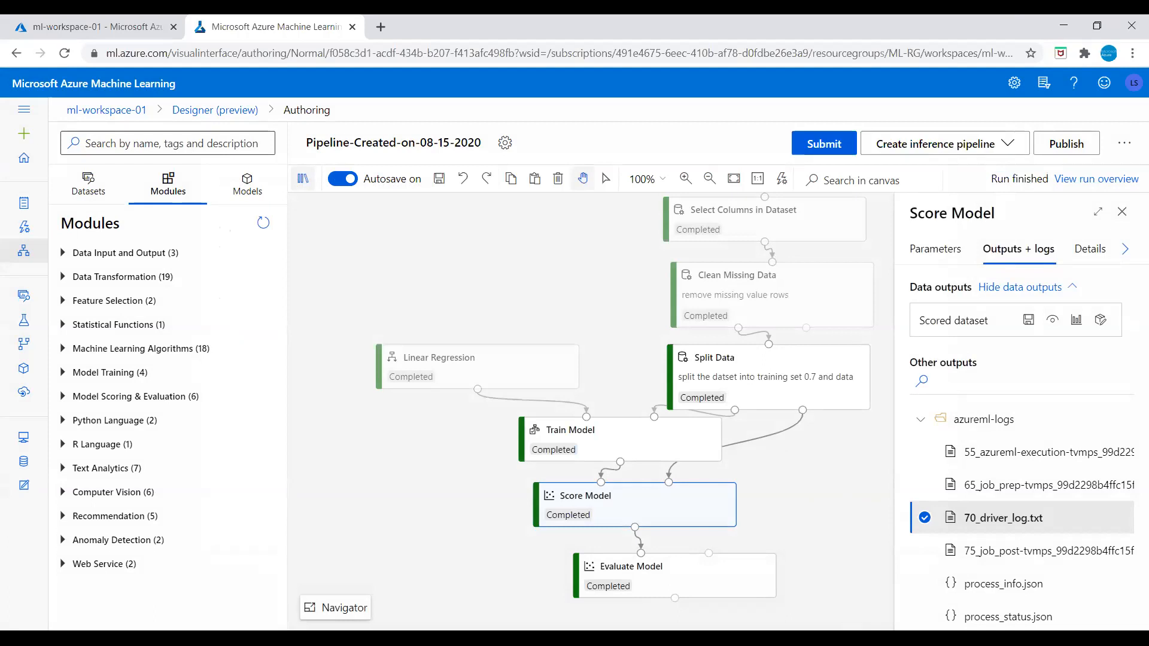
Step: Visualize Evaluate Model's evaluation results, inspect the Mean_Absolute_Error statistics, and close the results
right_click(663, 574)
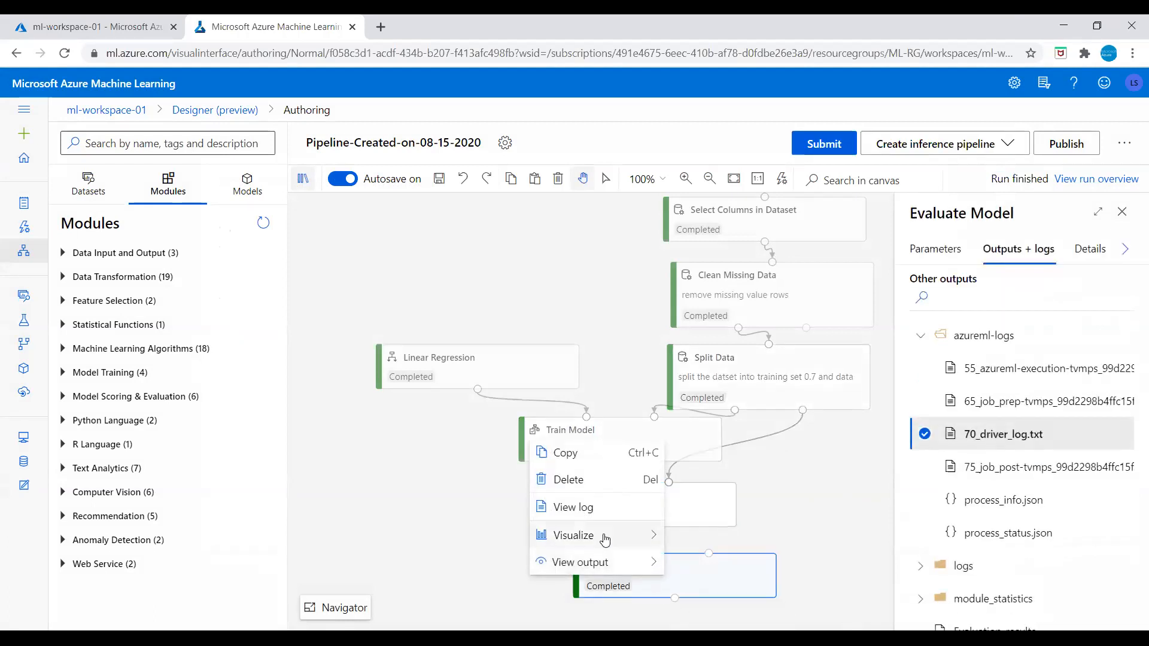
mouse_move(605, 540)
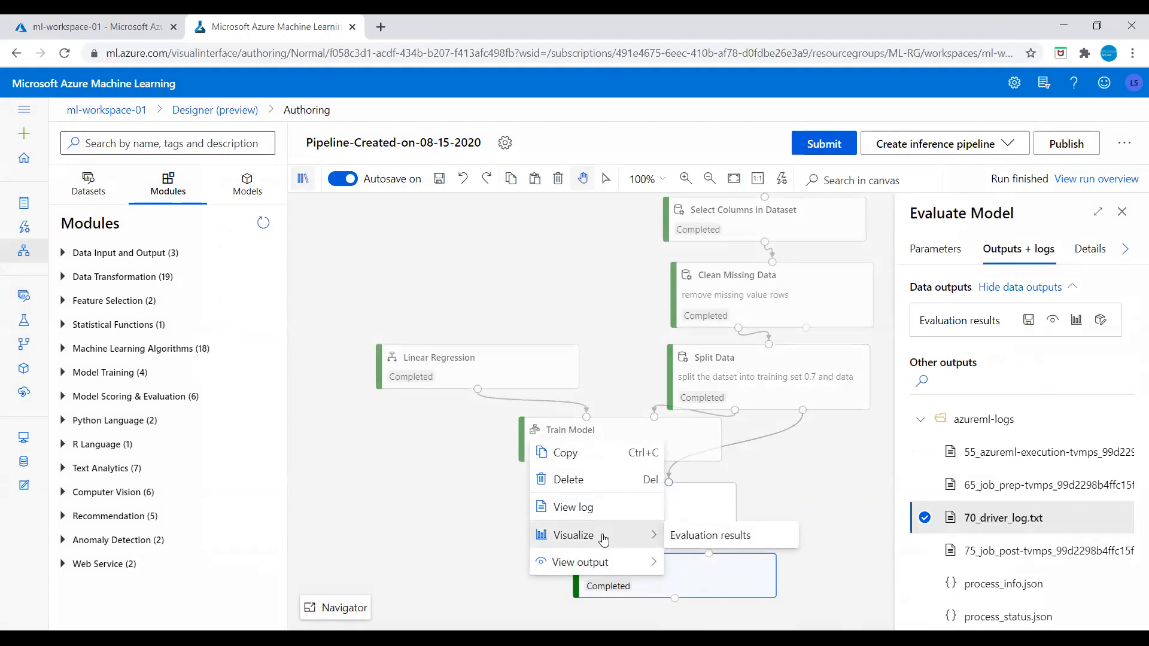
click(693, 539)
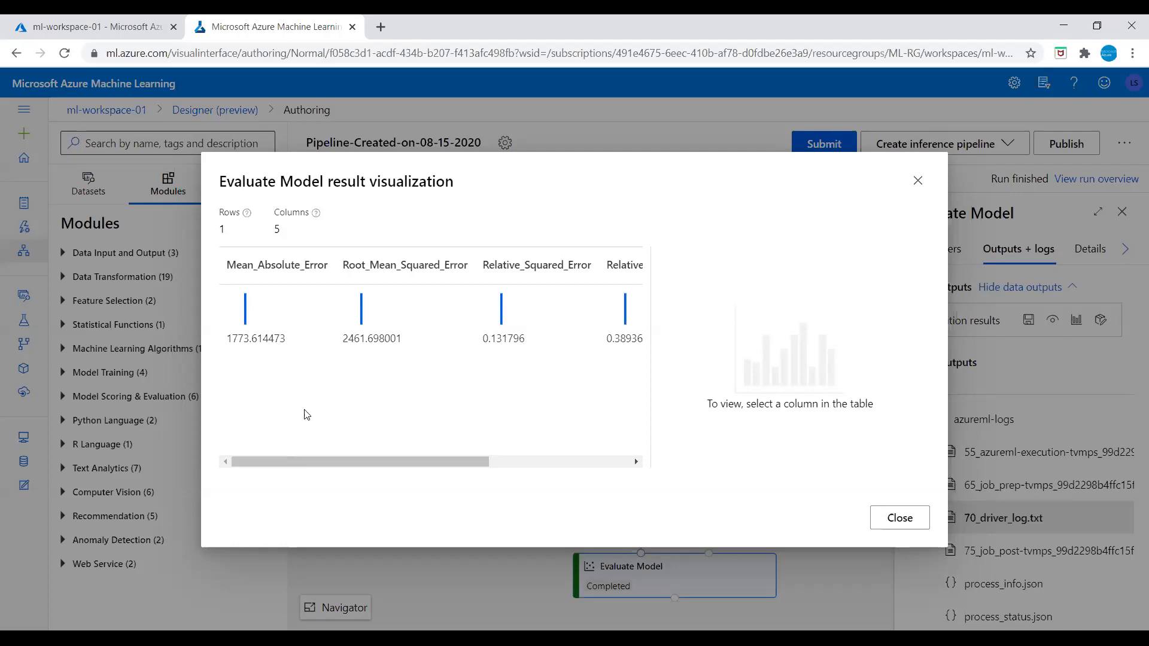
click(283, 277)
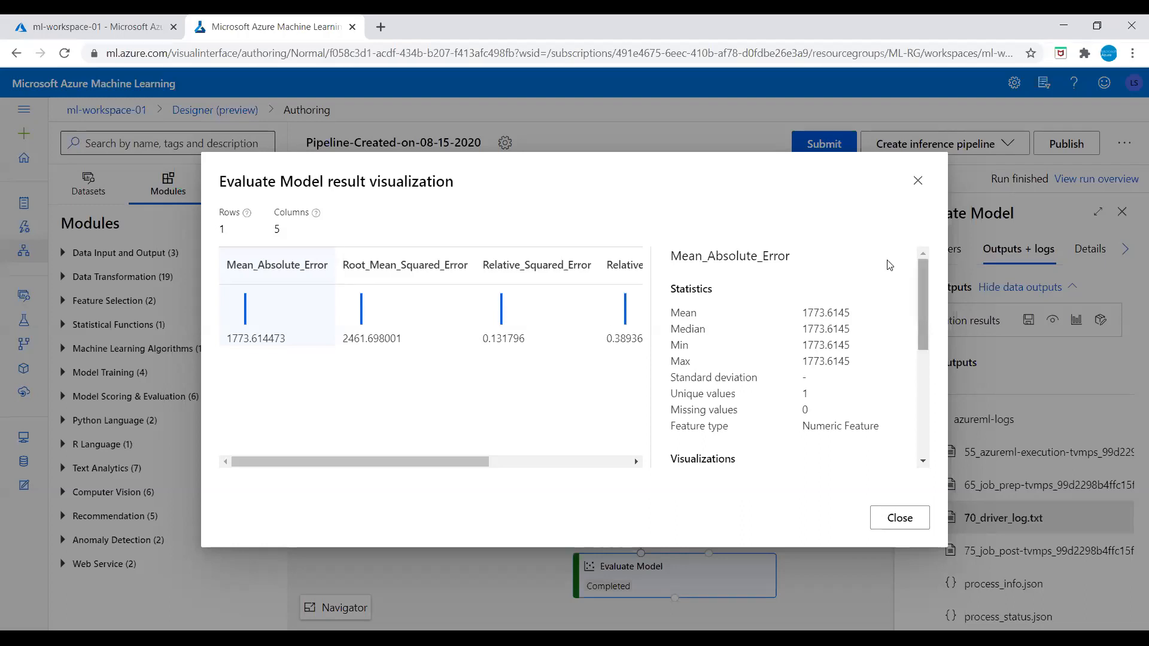
click(917, 181)
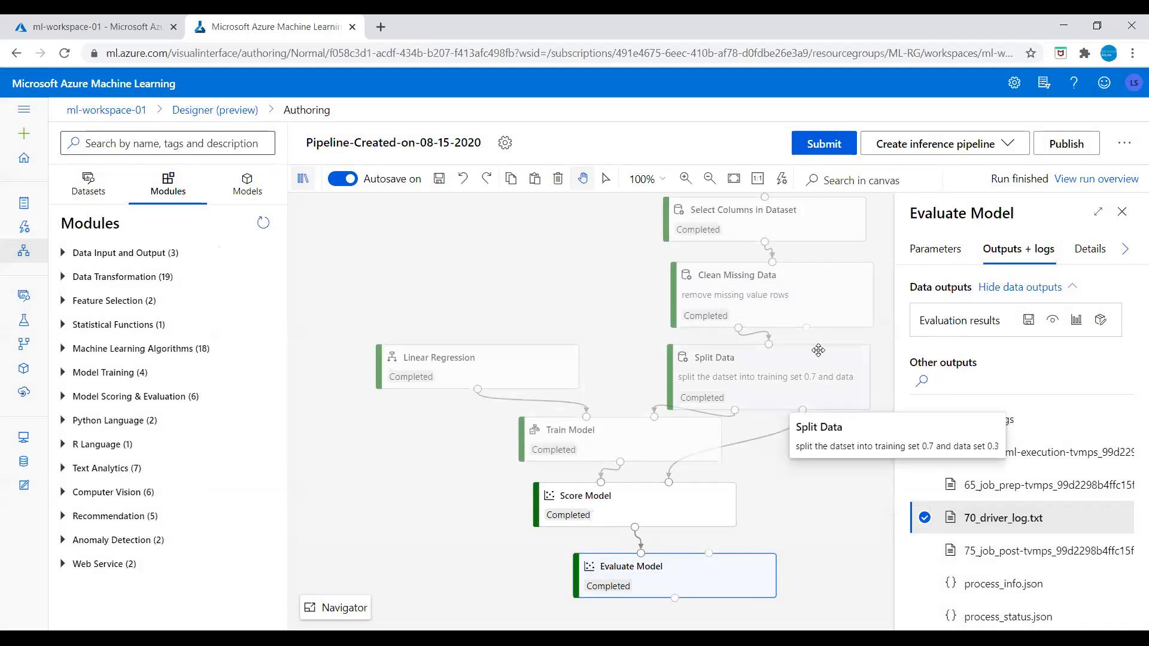